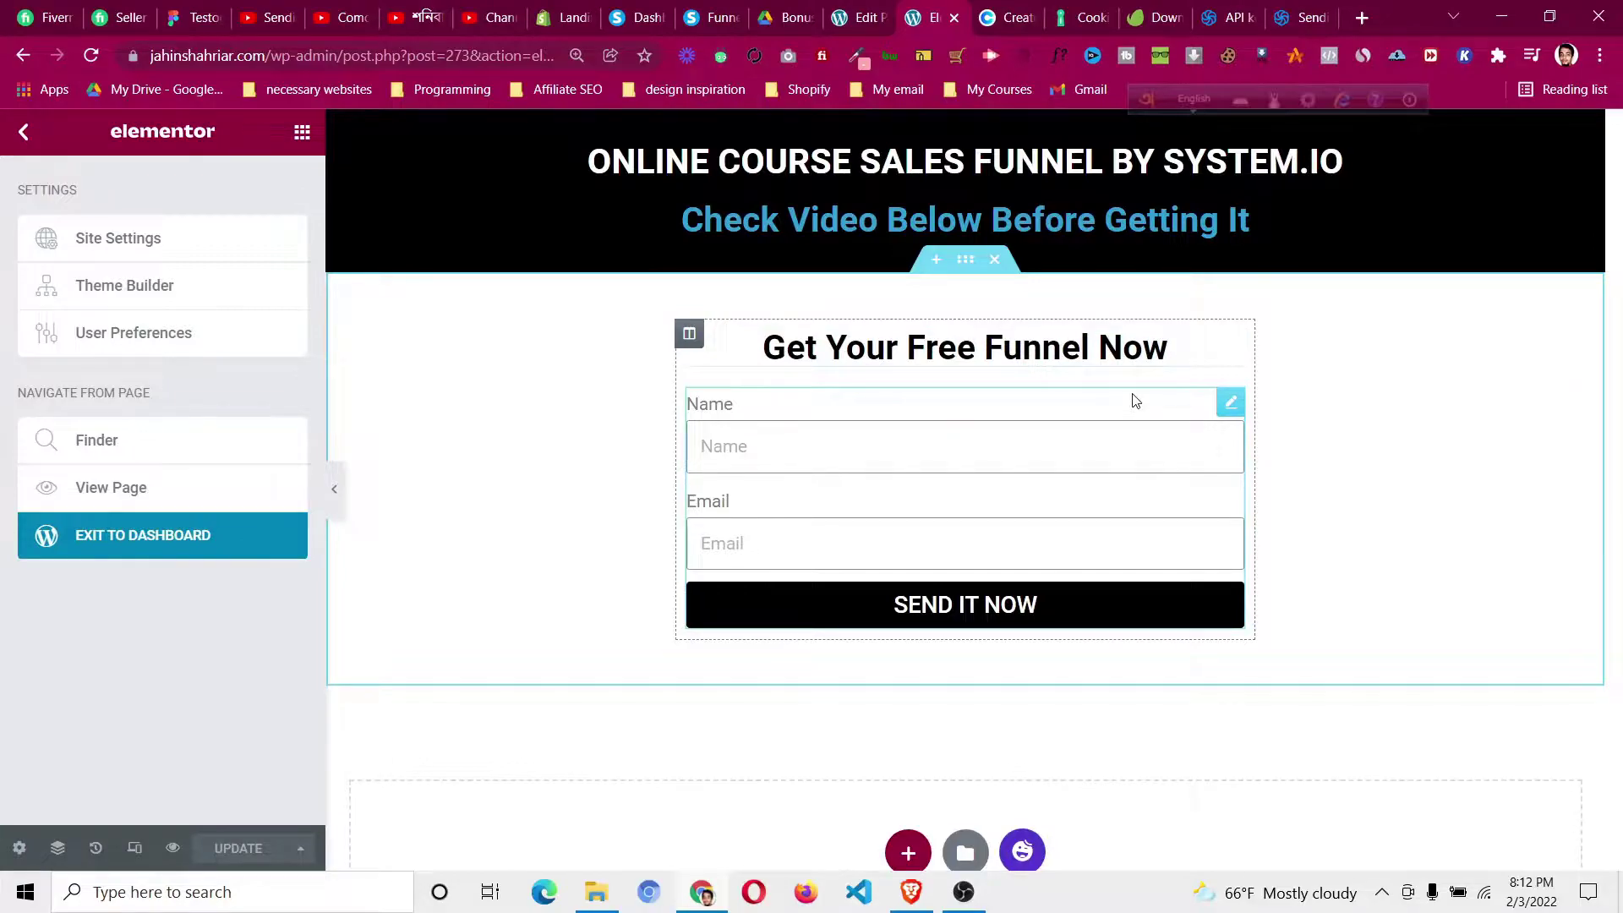
- Open the opt-in form's Actions After Submit, which lists Collect Submissions and Email
left_click(1235, 9)
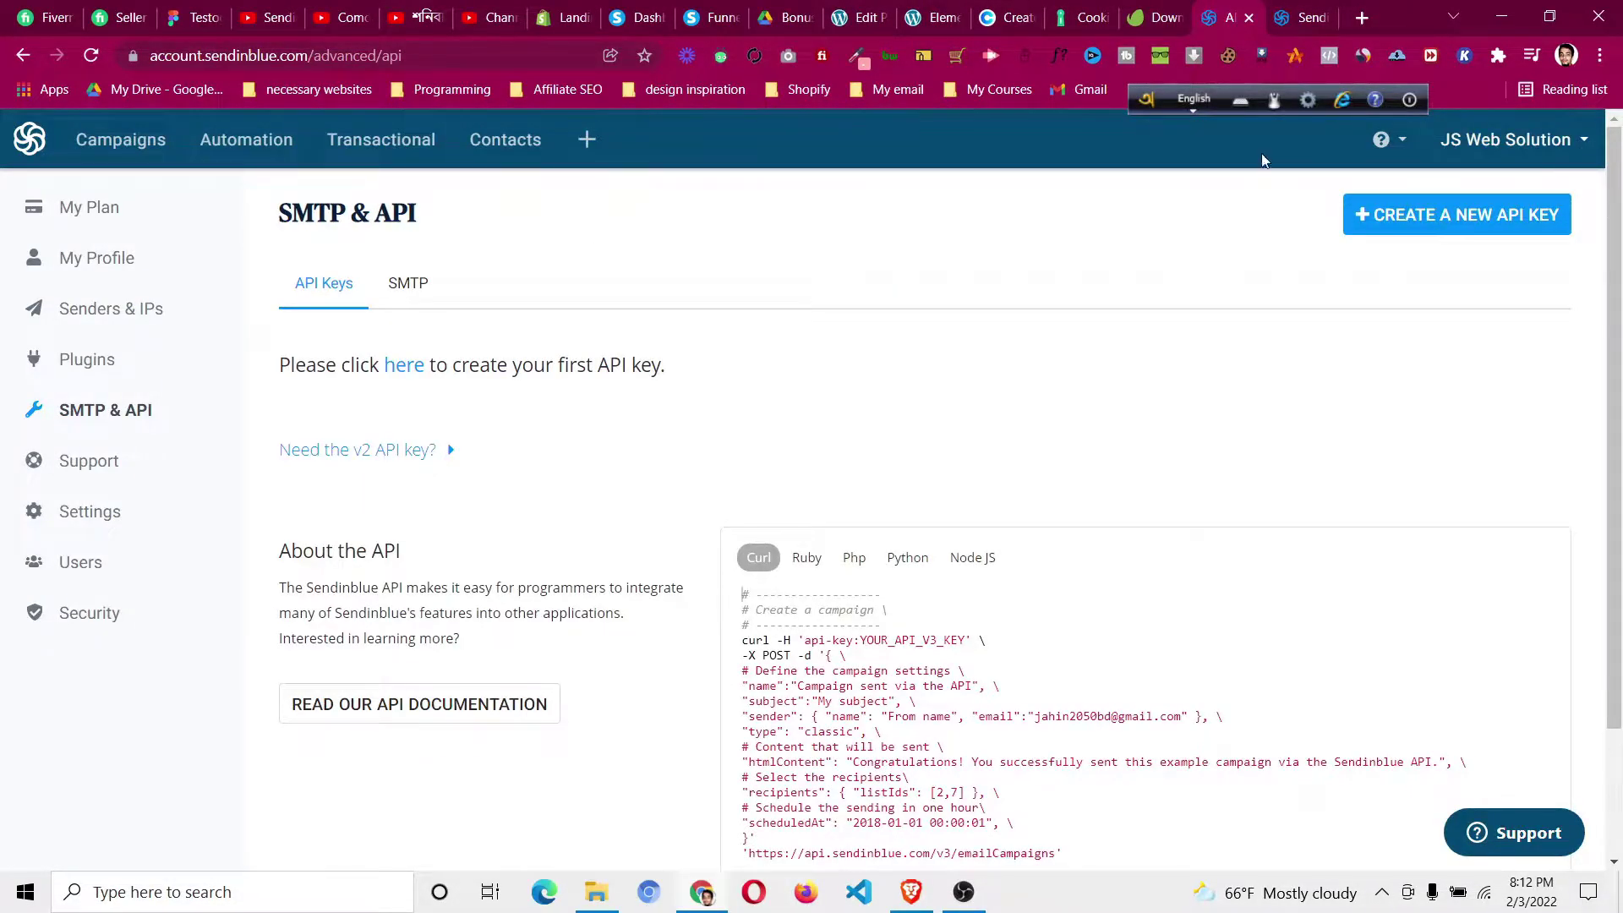
left_click(953, 9)
mouse_move(963, 507)
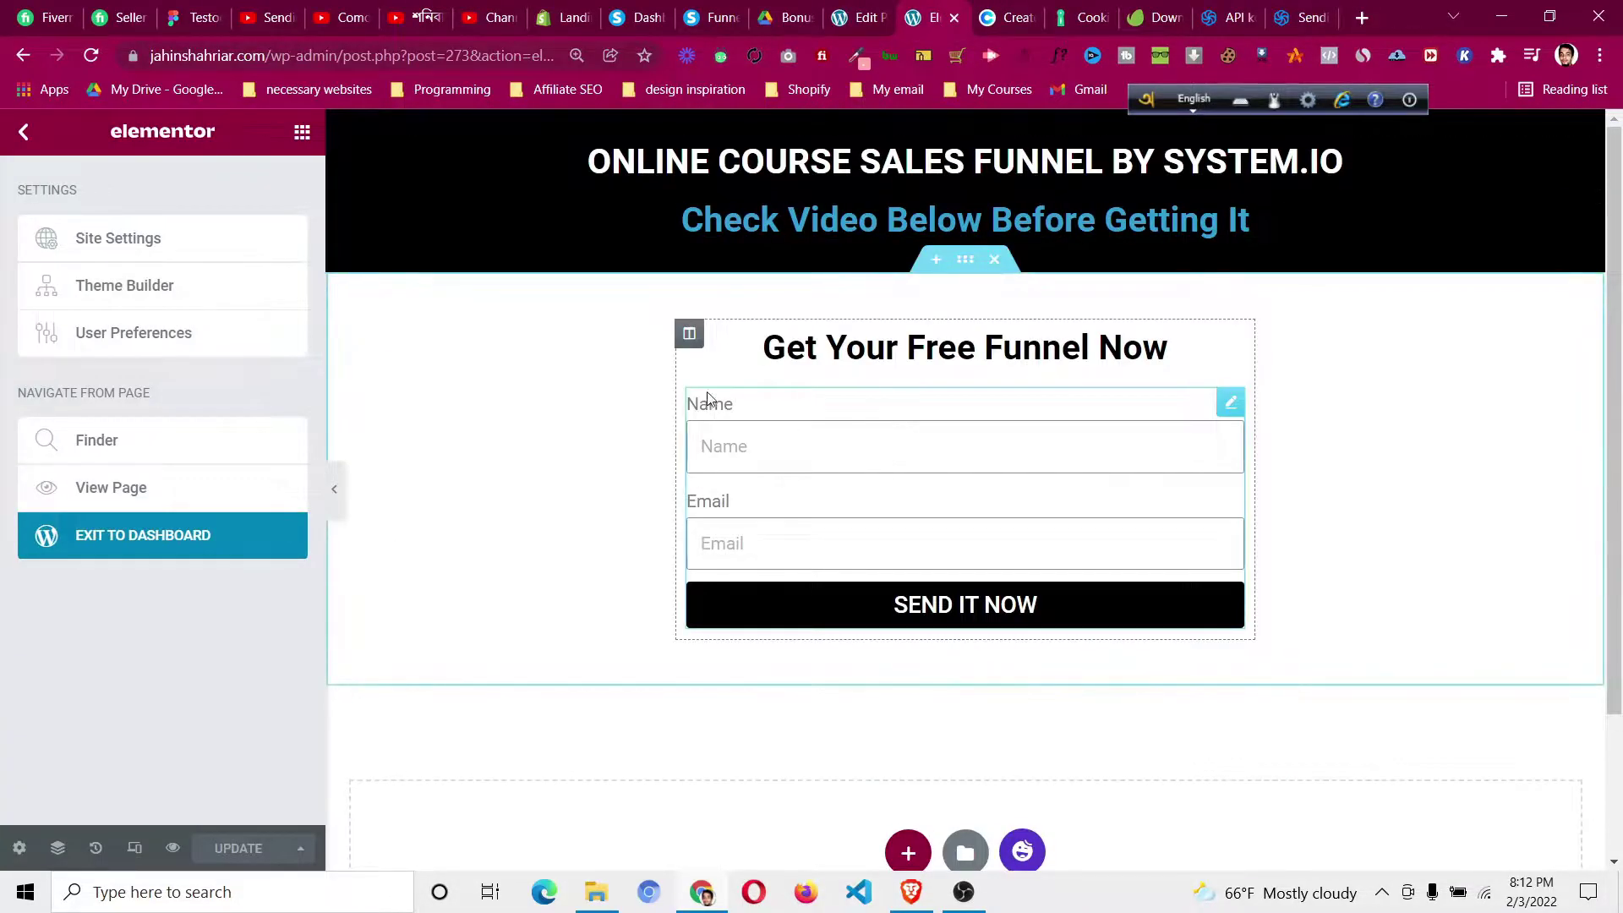
left_click(1231, 404)
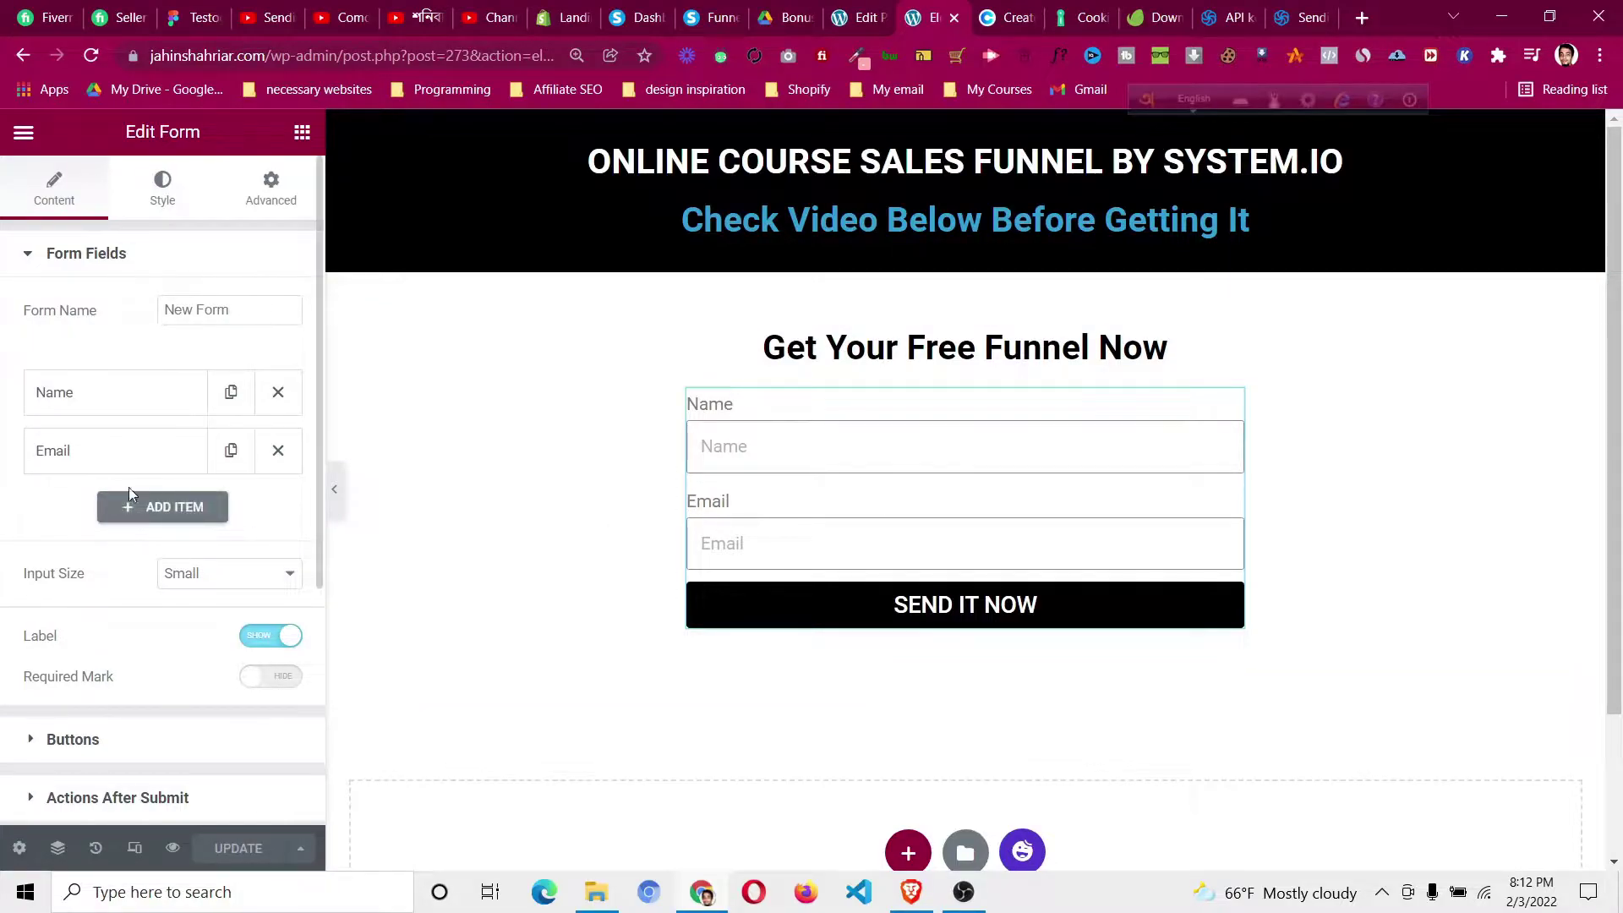
scroll(2, 420, "down", 3)
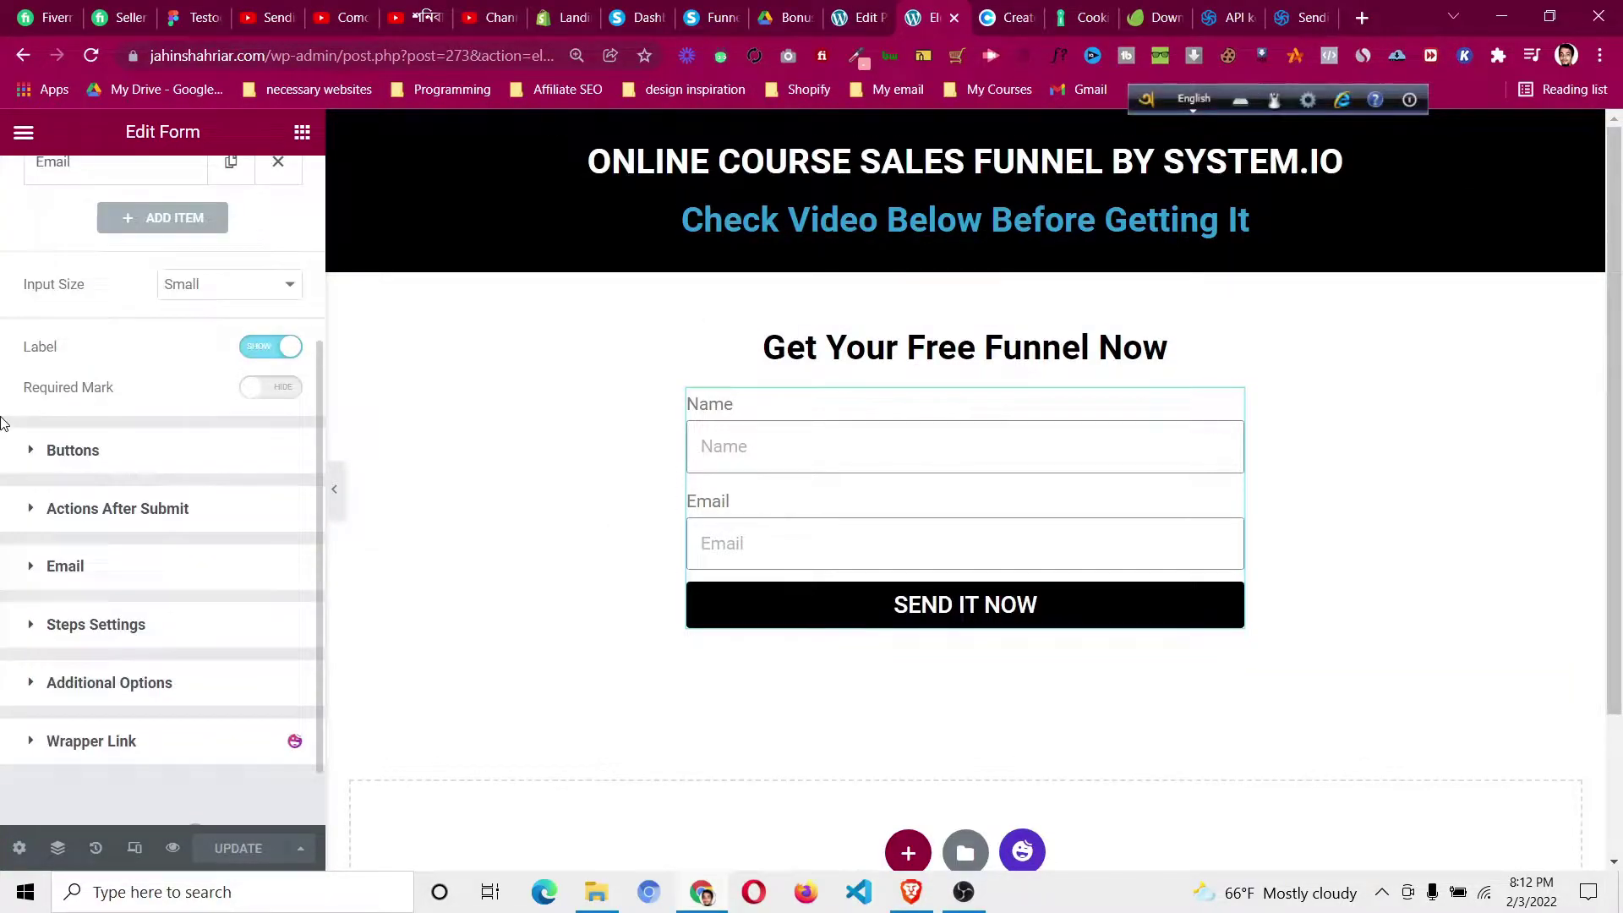
left_click(146, 509)
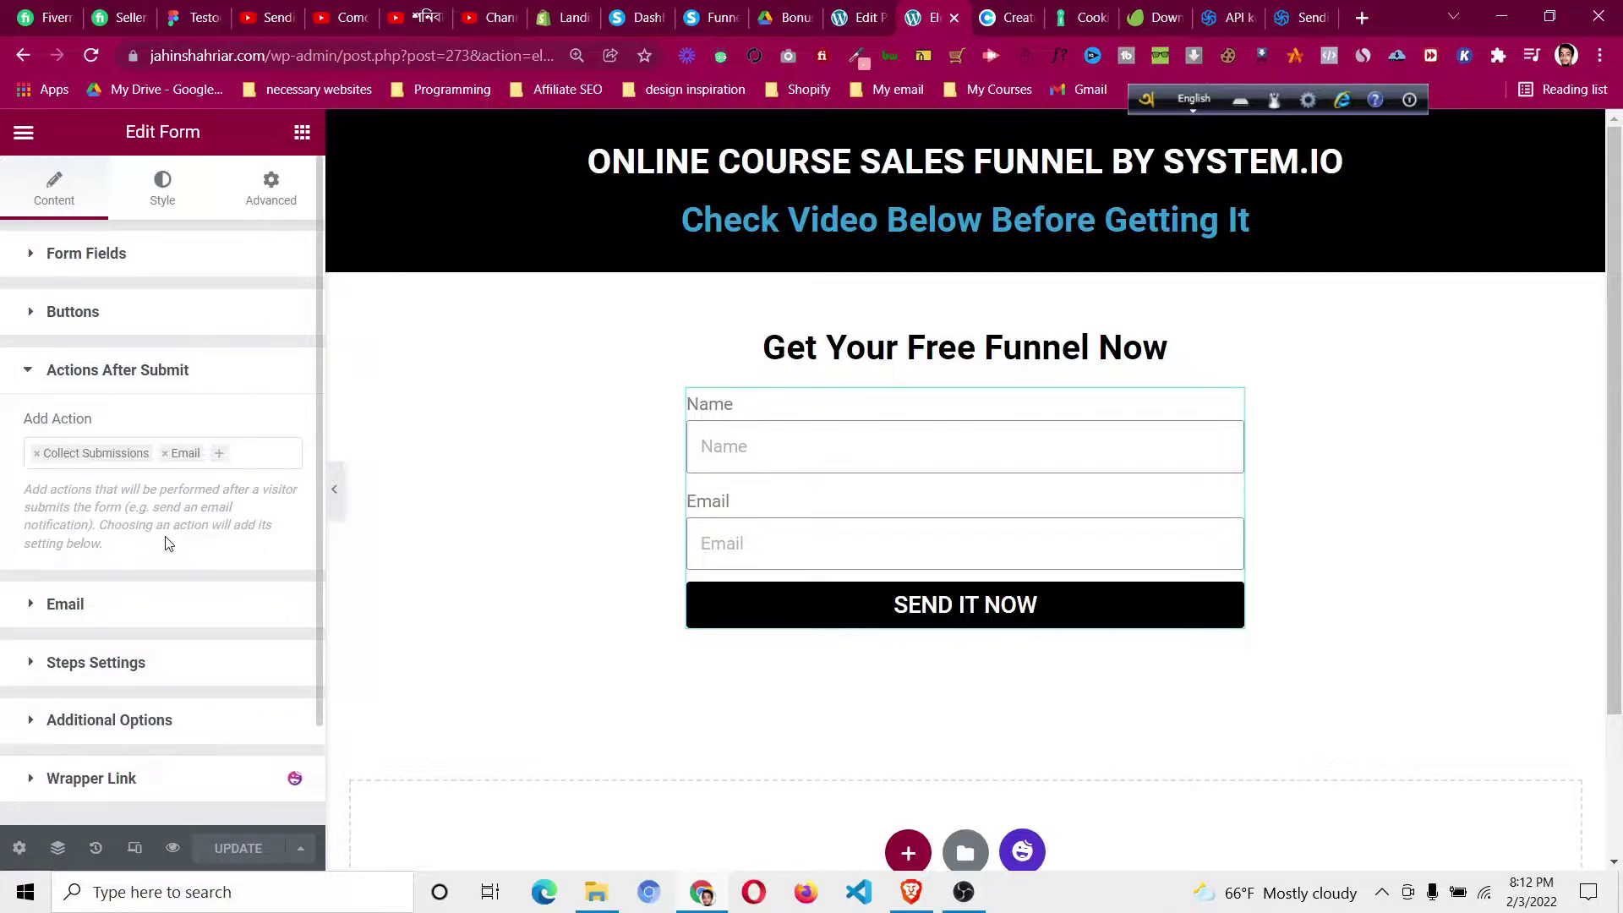
left_click(879, 12)
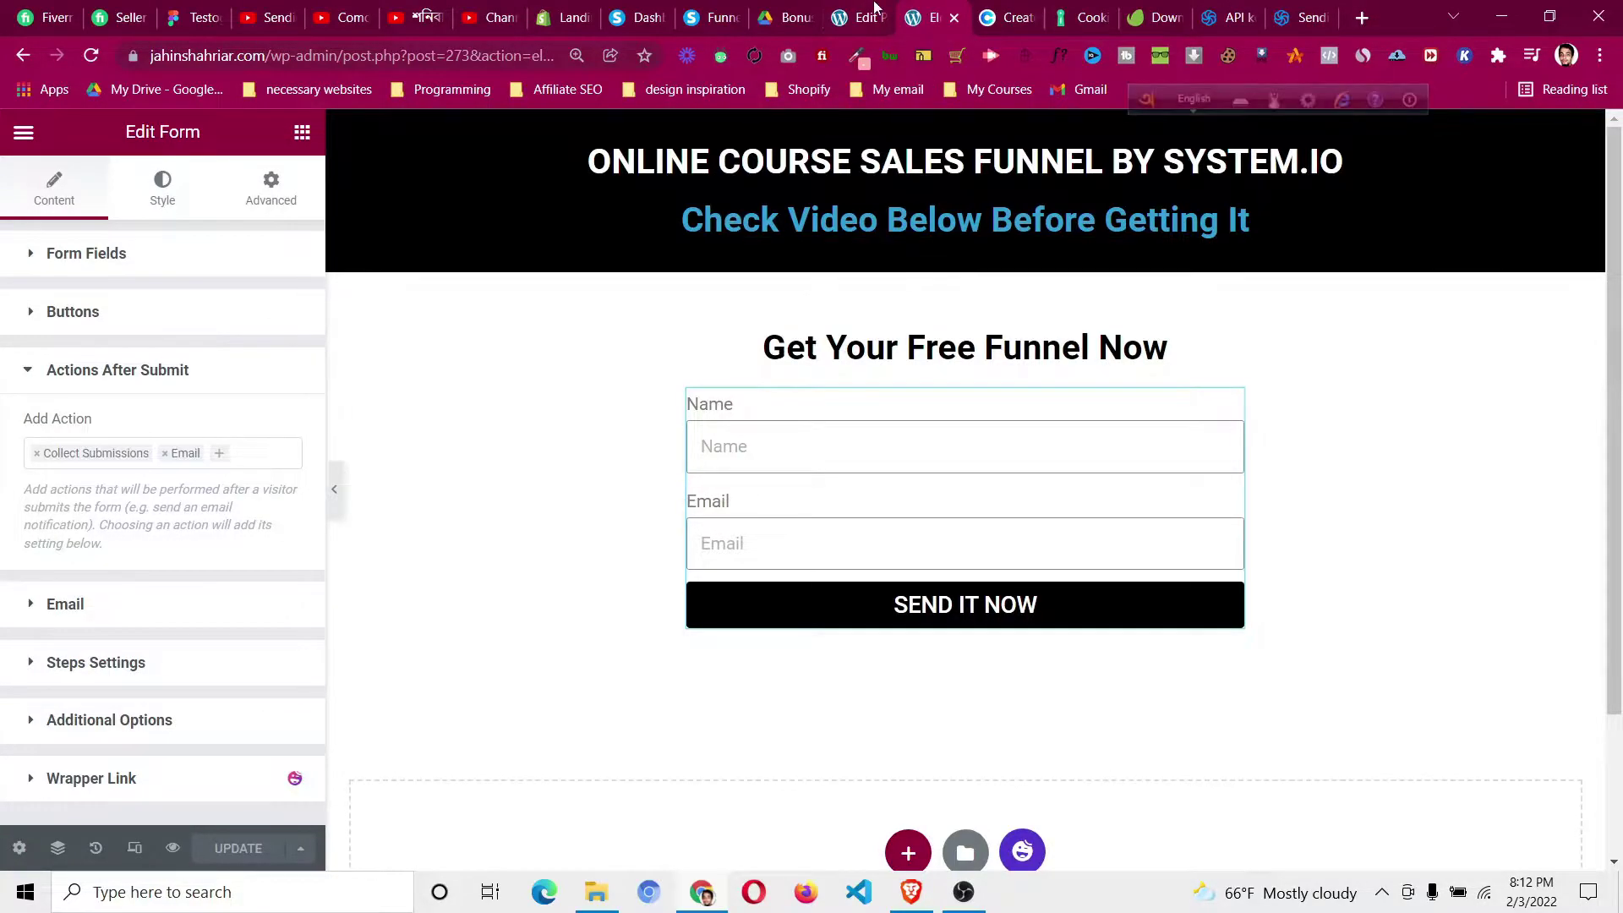
- Search Plugins > Add New for 'mailoptin', then install and activate MailOptin
left_click(34, 151)
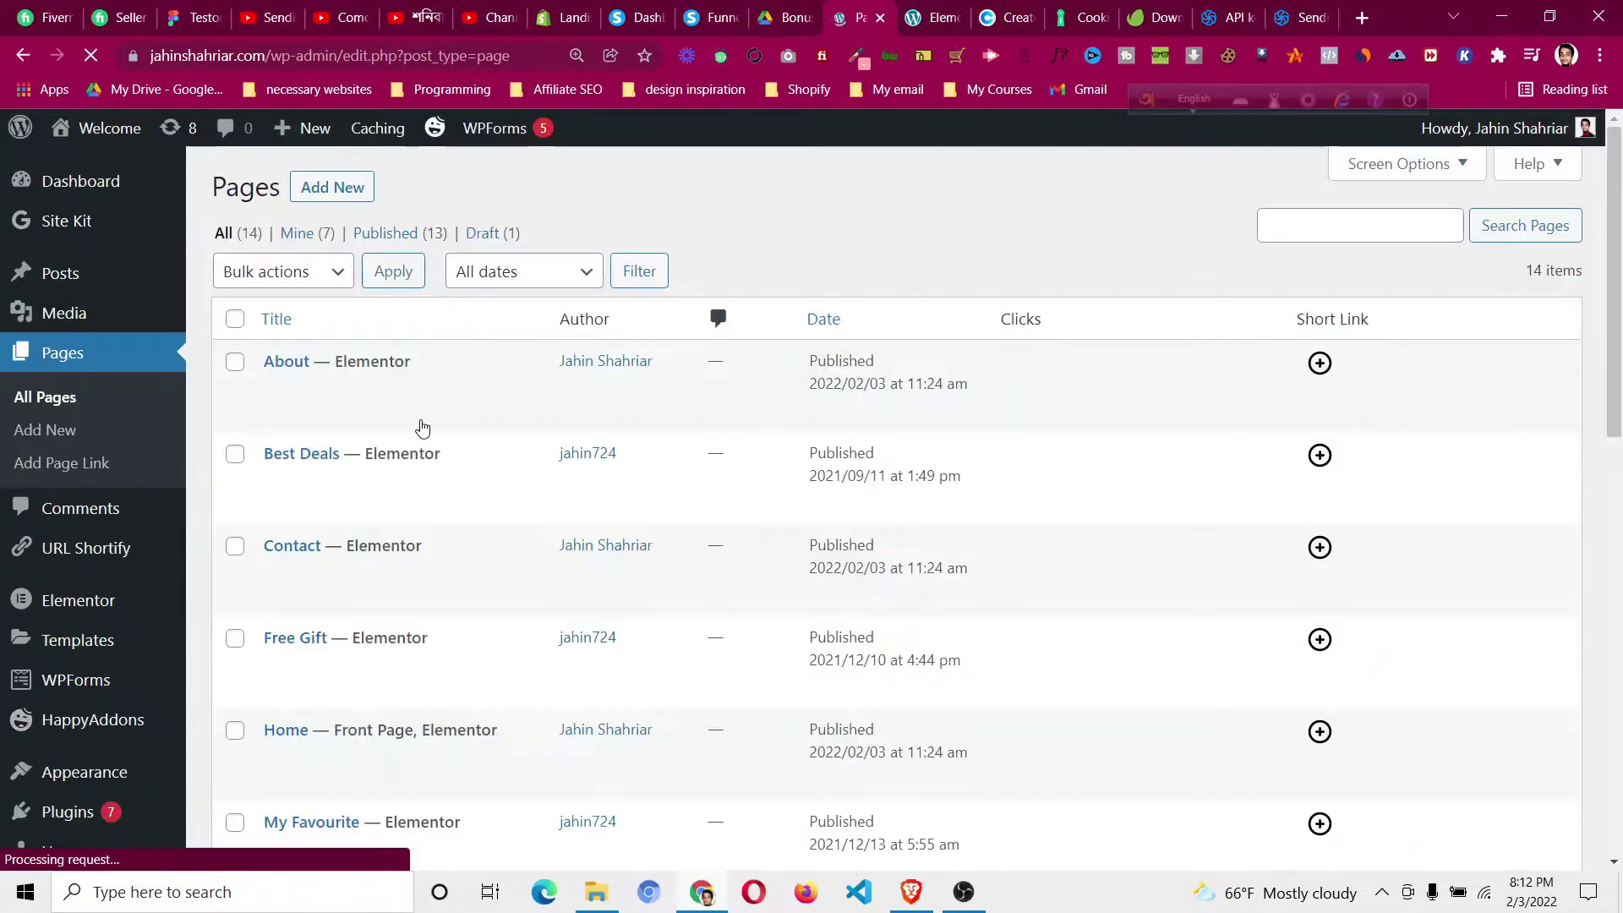
scroll(76, 575, "down", 1)
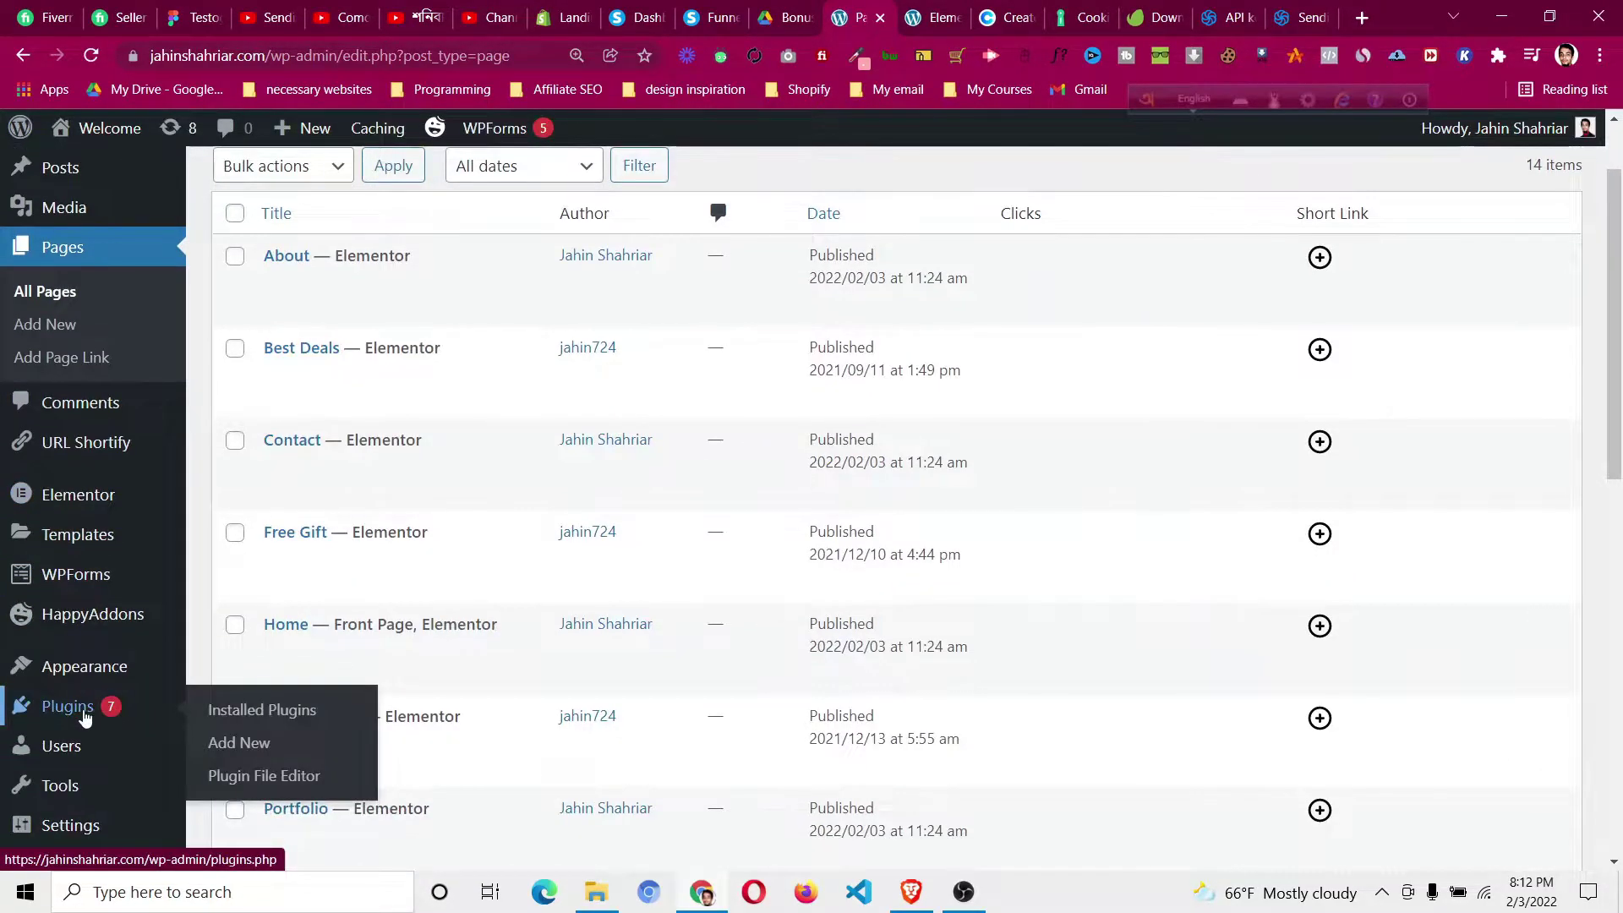
left_click(265, 752)
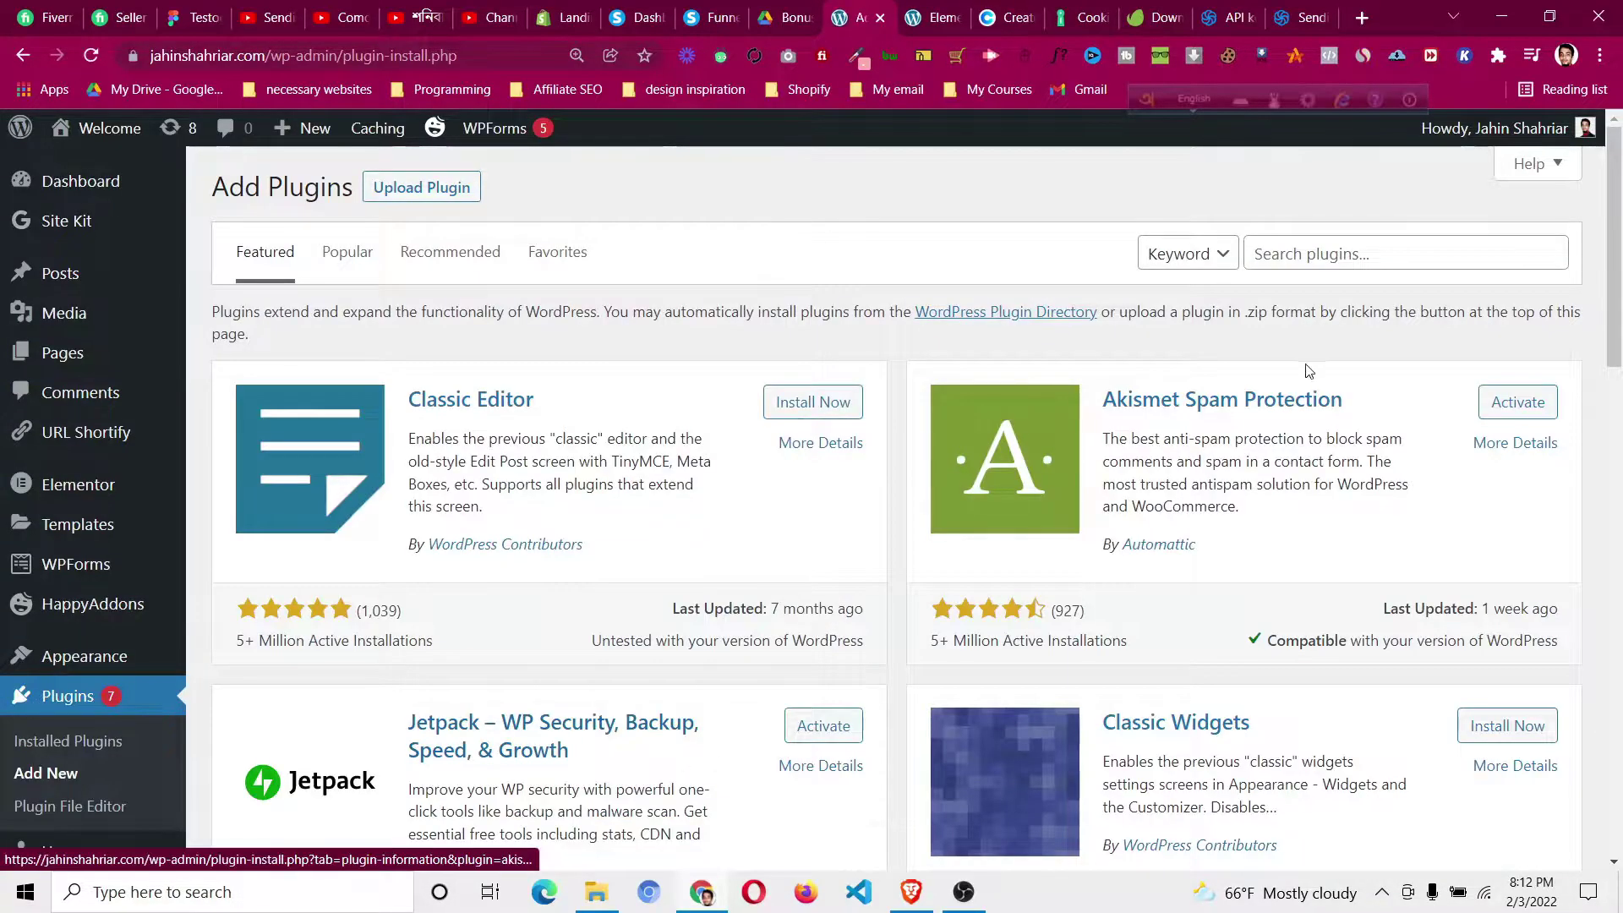
left_click(1283, 257)
type("m")
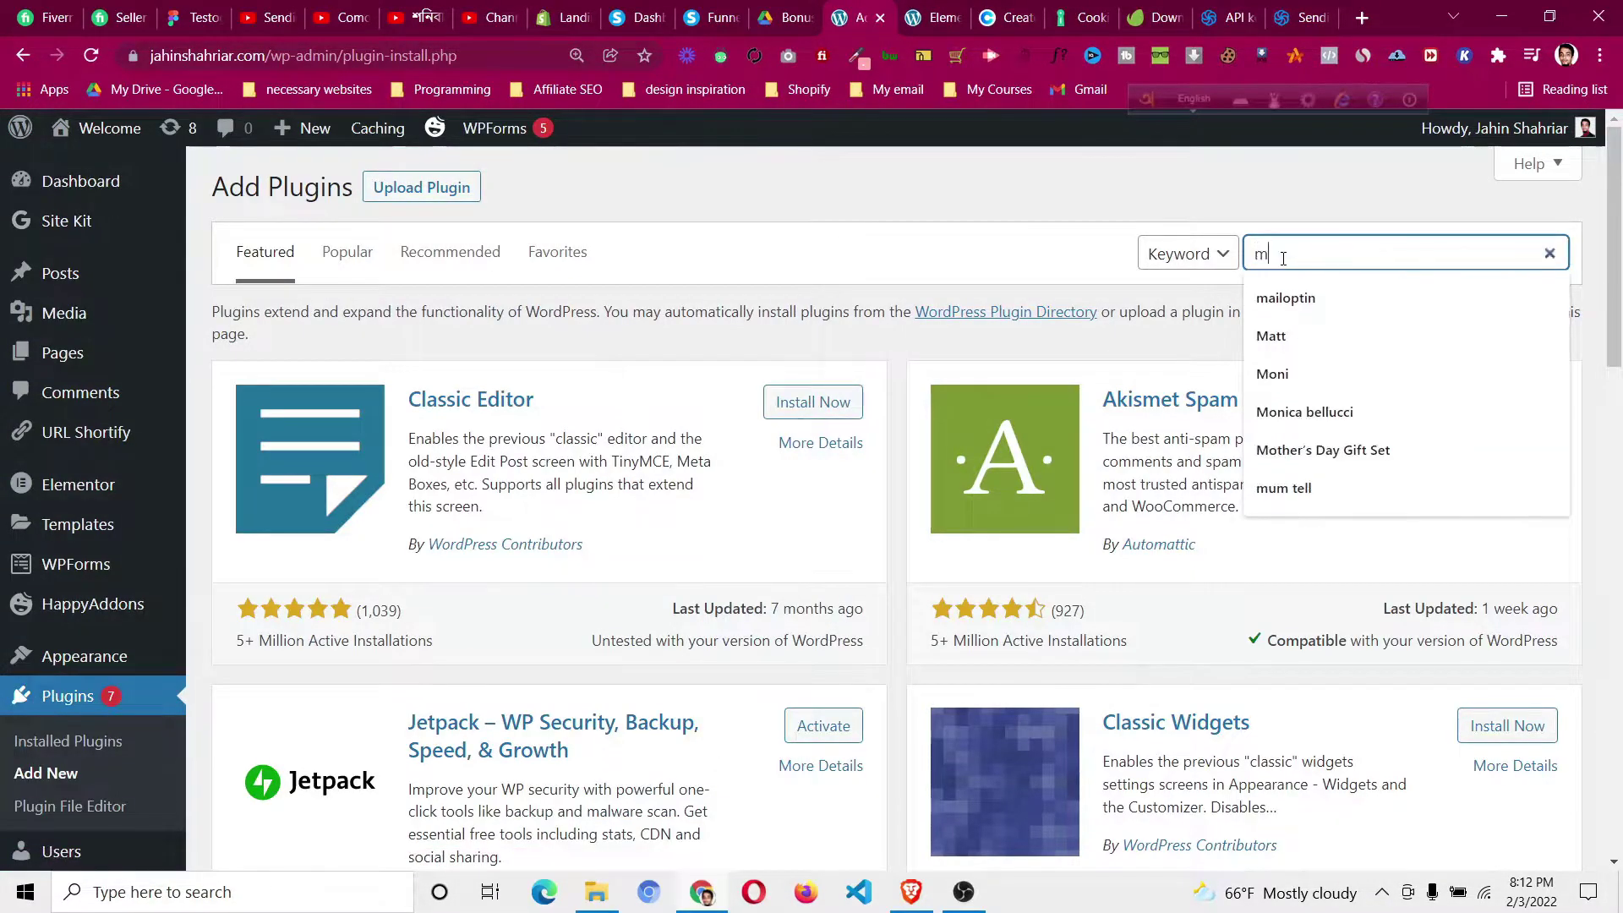
type("ailoptin")
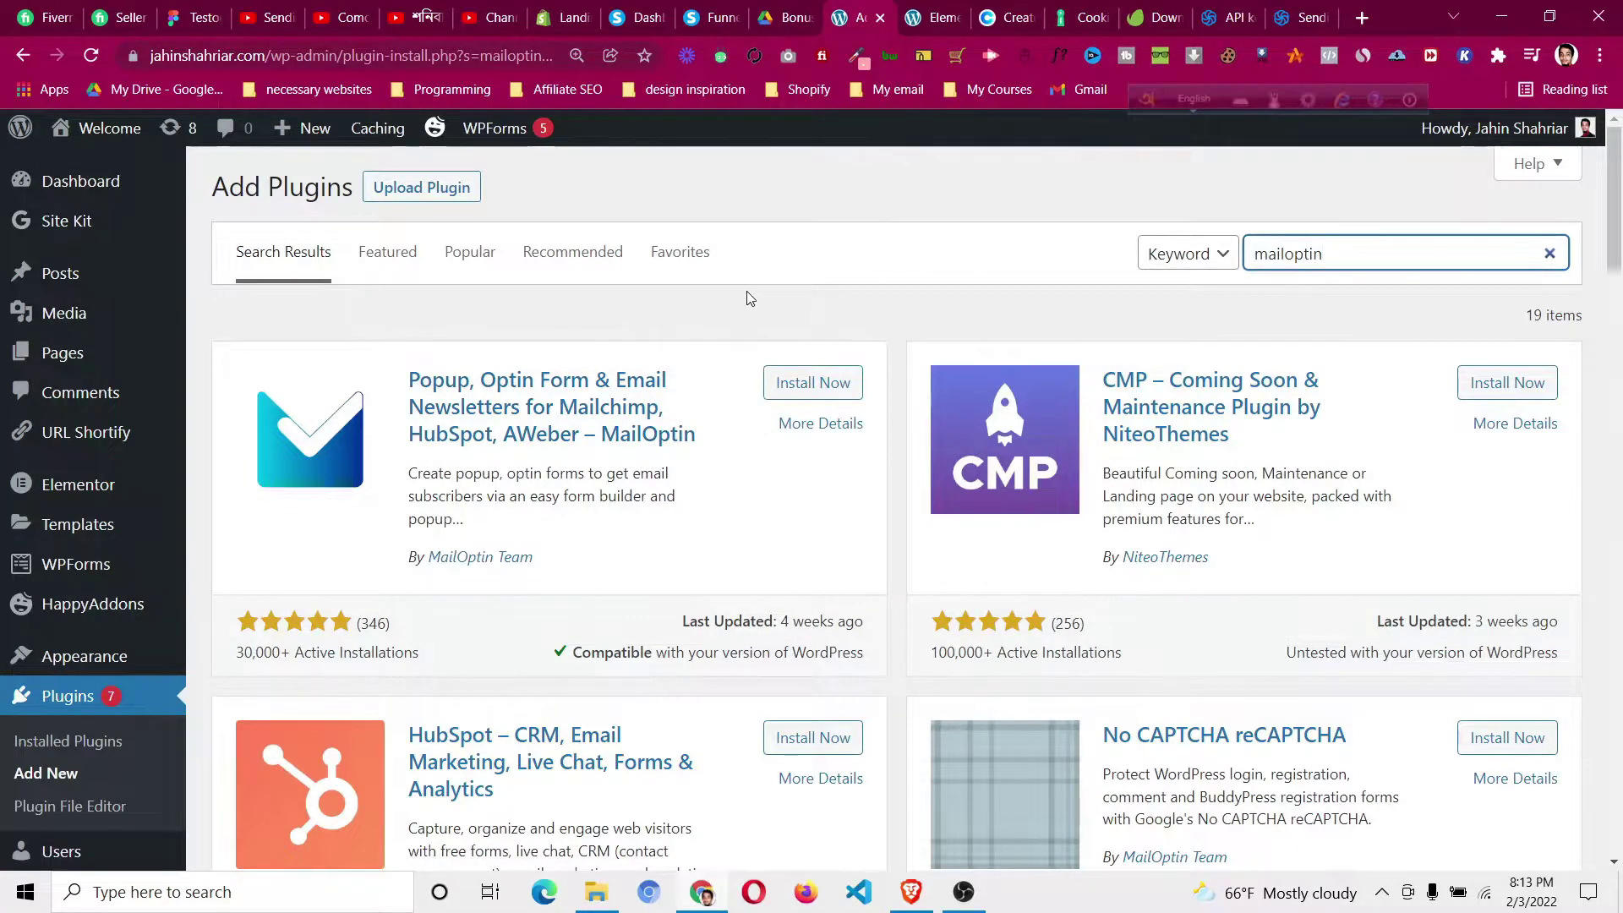
left_click(841, 385)
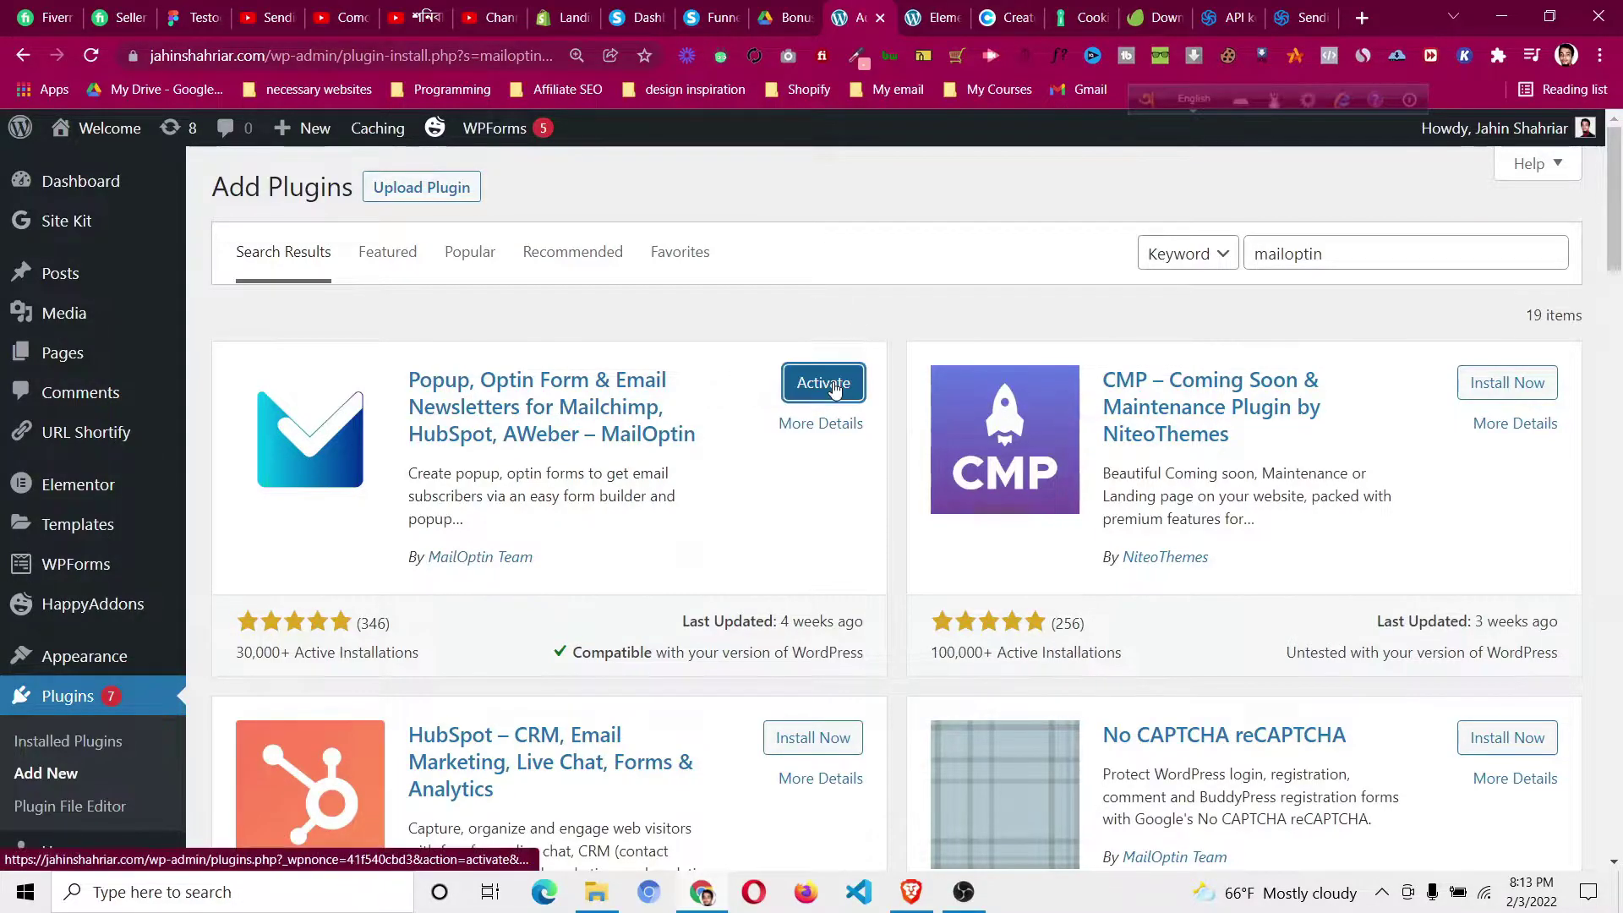
left_click(835, 384)
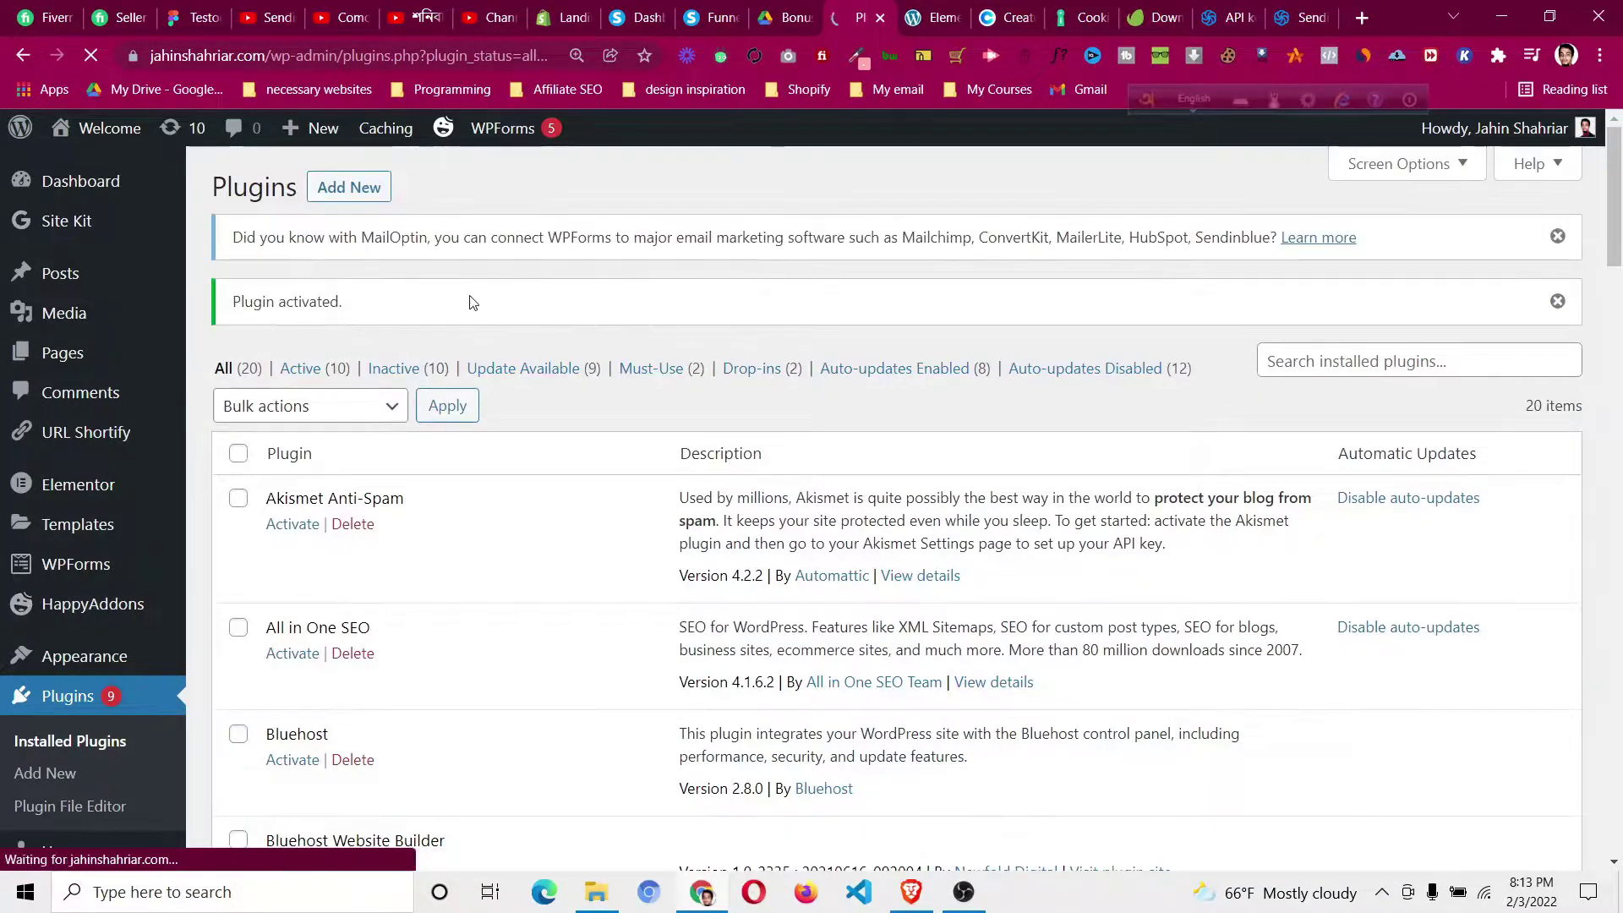
- Go to MailOptin Settings > Integrations, where Sendinblue has an empty API Key field
scroll(471, 302, "down", 4)
scroll(472, 302, "down", 4)
scroll(472, 301, "down", 2)
scroll(472, 301, "down", 6)
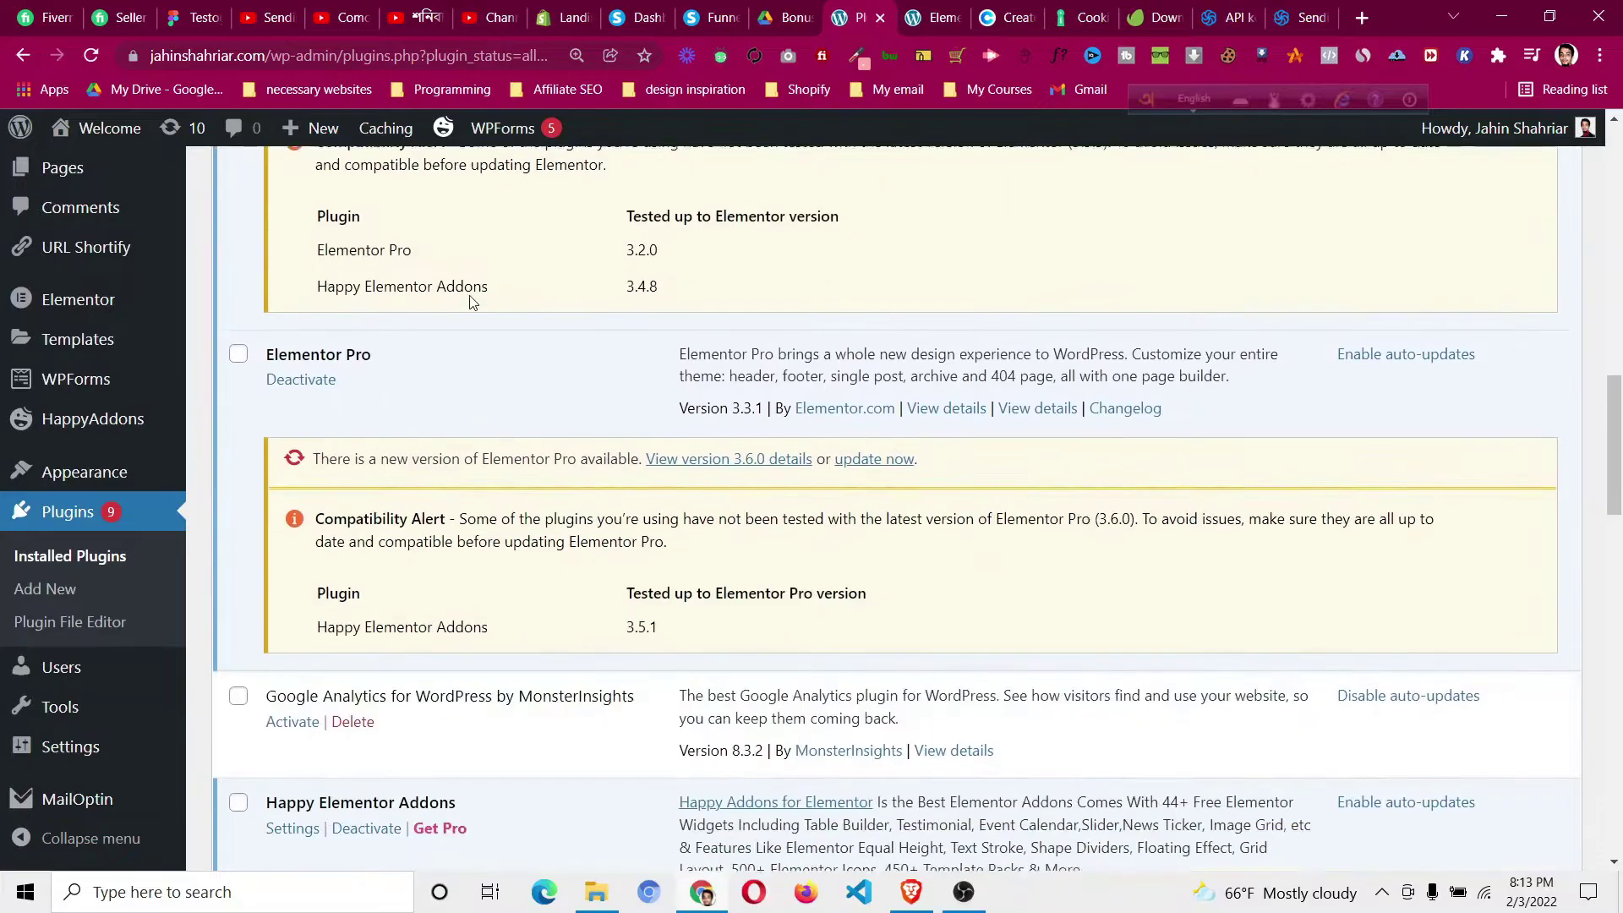
scroll(472, 301, "down", 3)
scroll(472, 302, "down", 7)
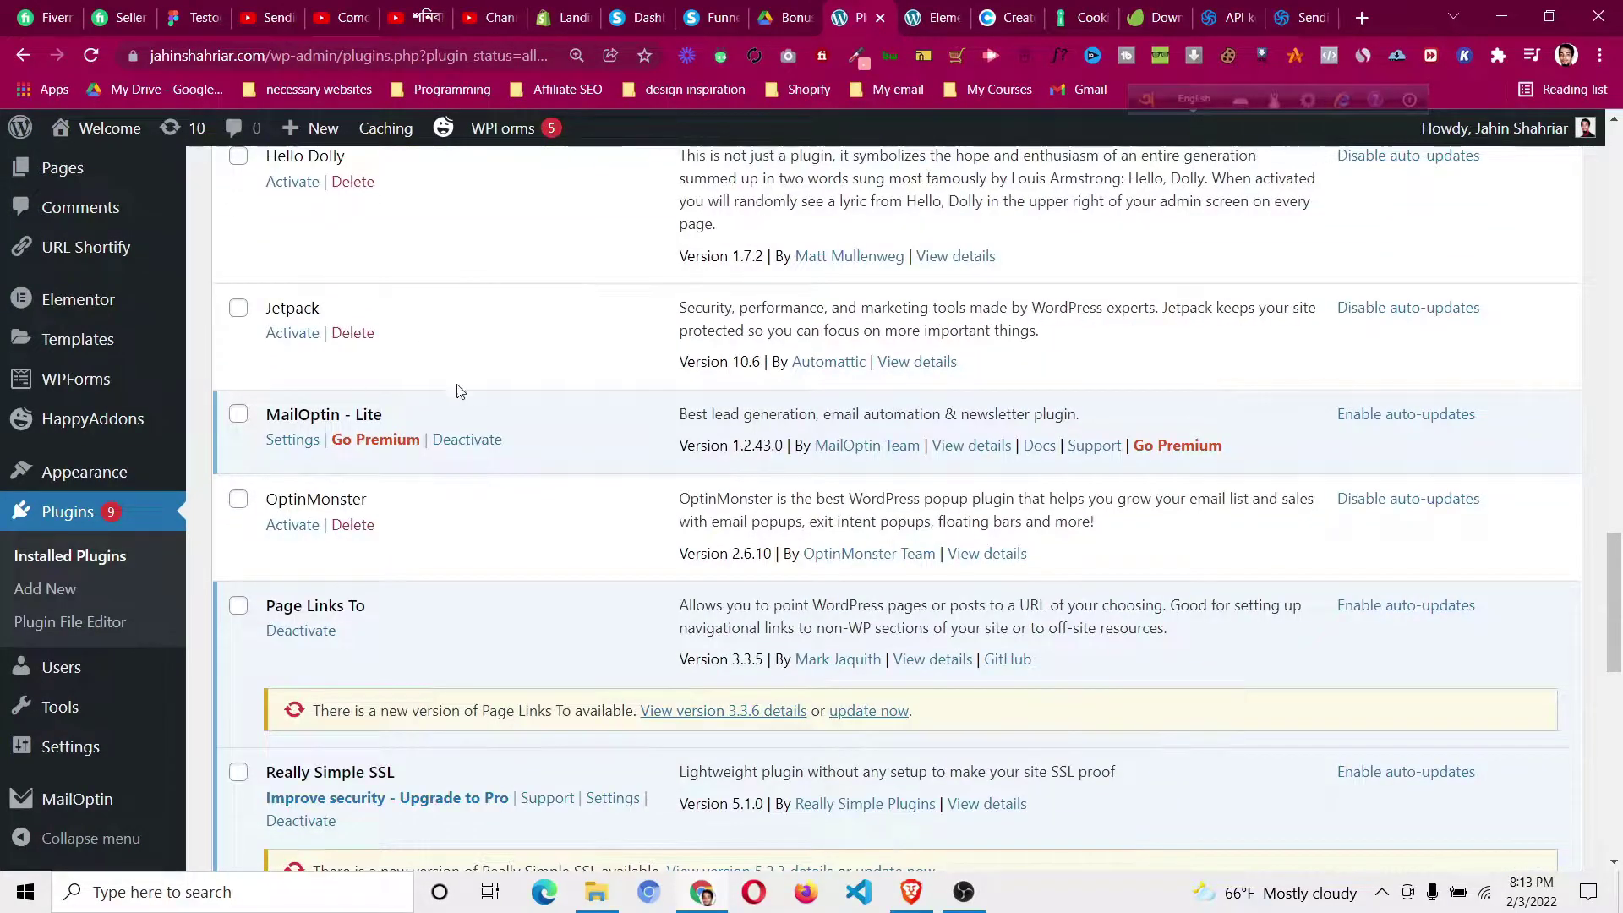
mouse_move(76, 799)
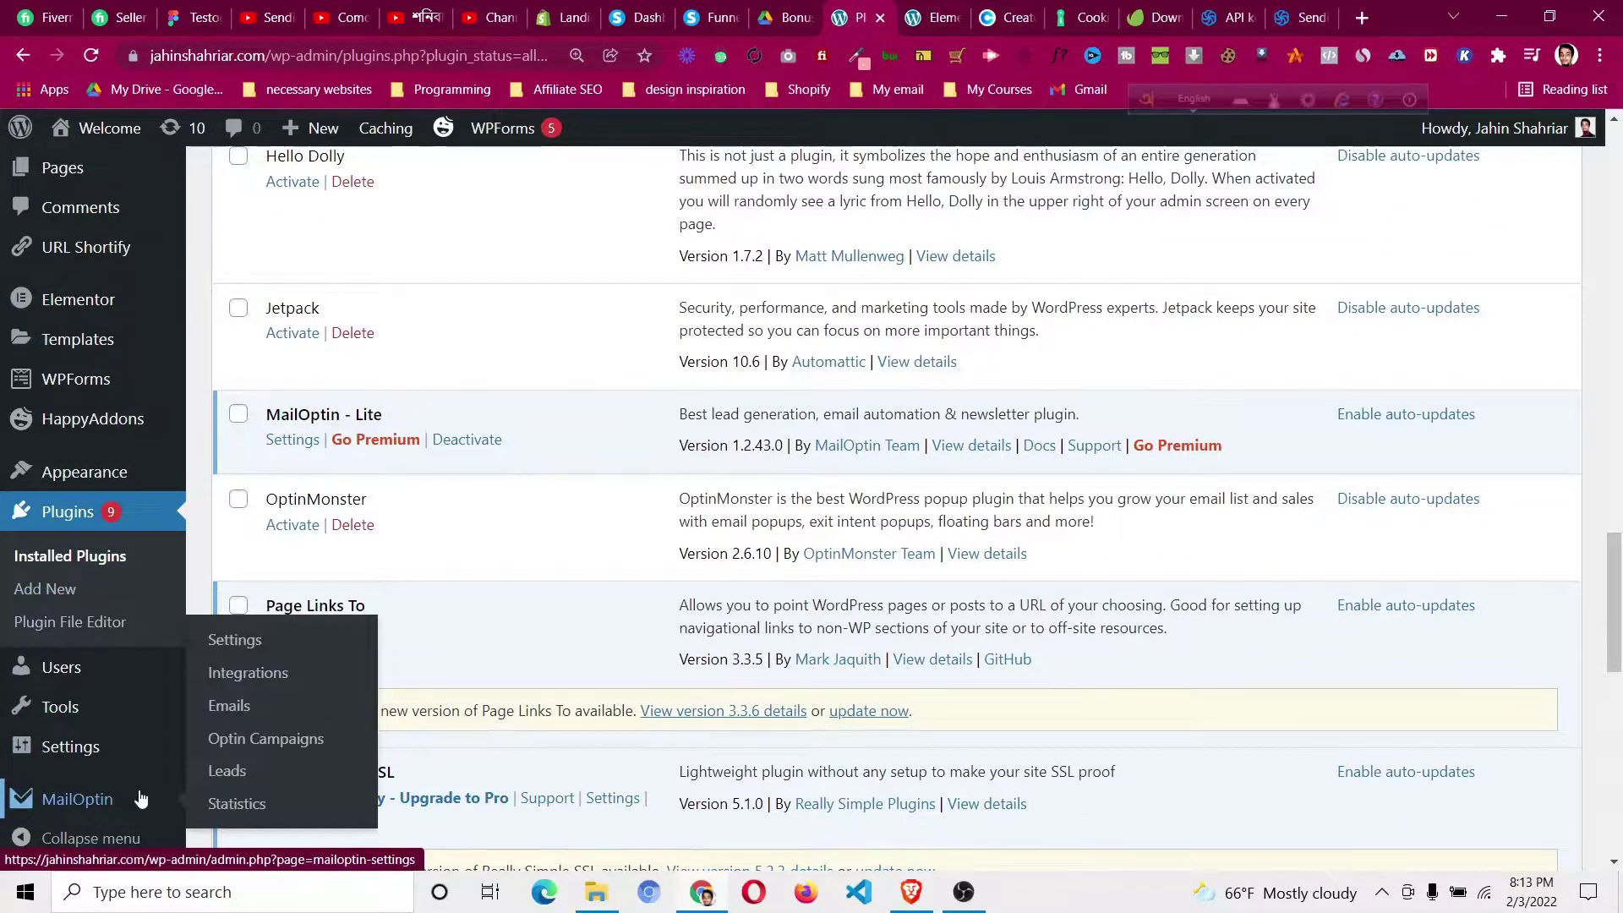
left_click(271, 640)
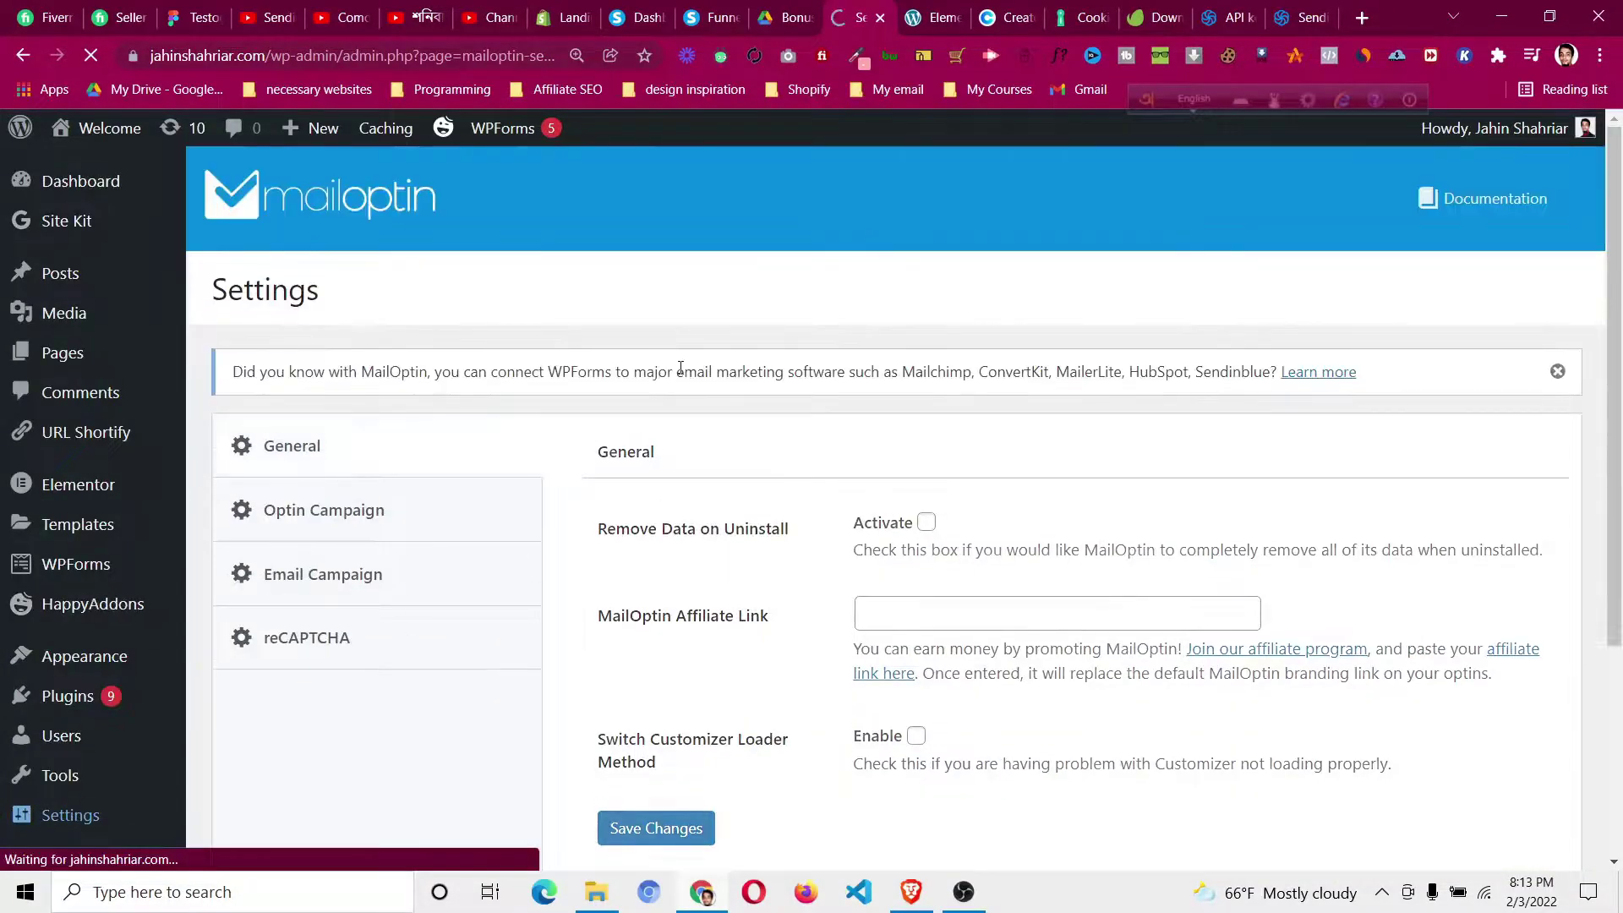
scroll(549, 364, "down", 1)
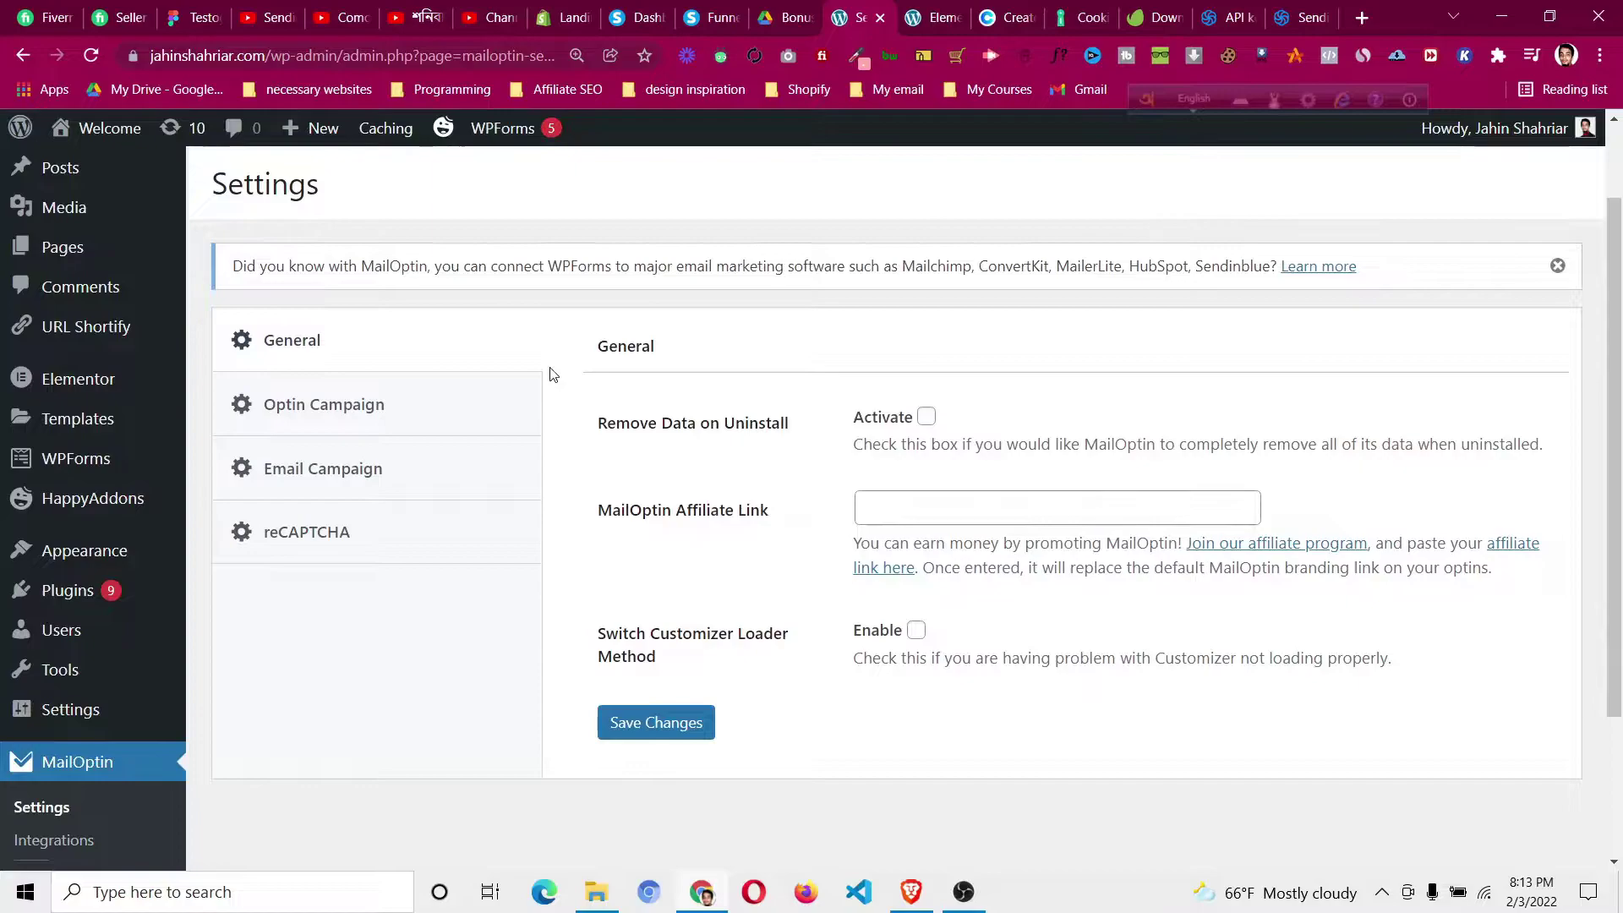
scroll(551, 372, "up", 1)
scroll(516, 384, "down", 2)
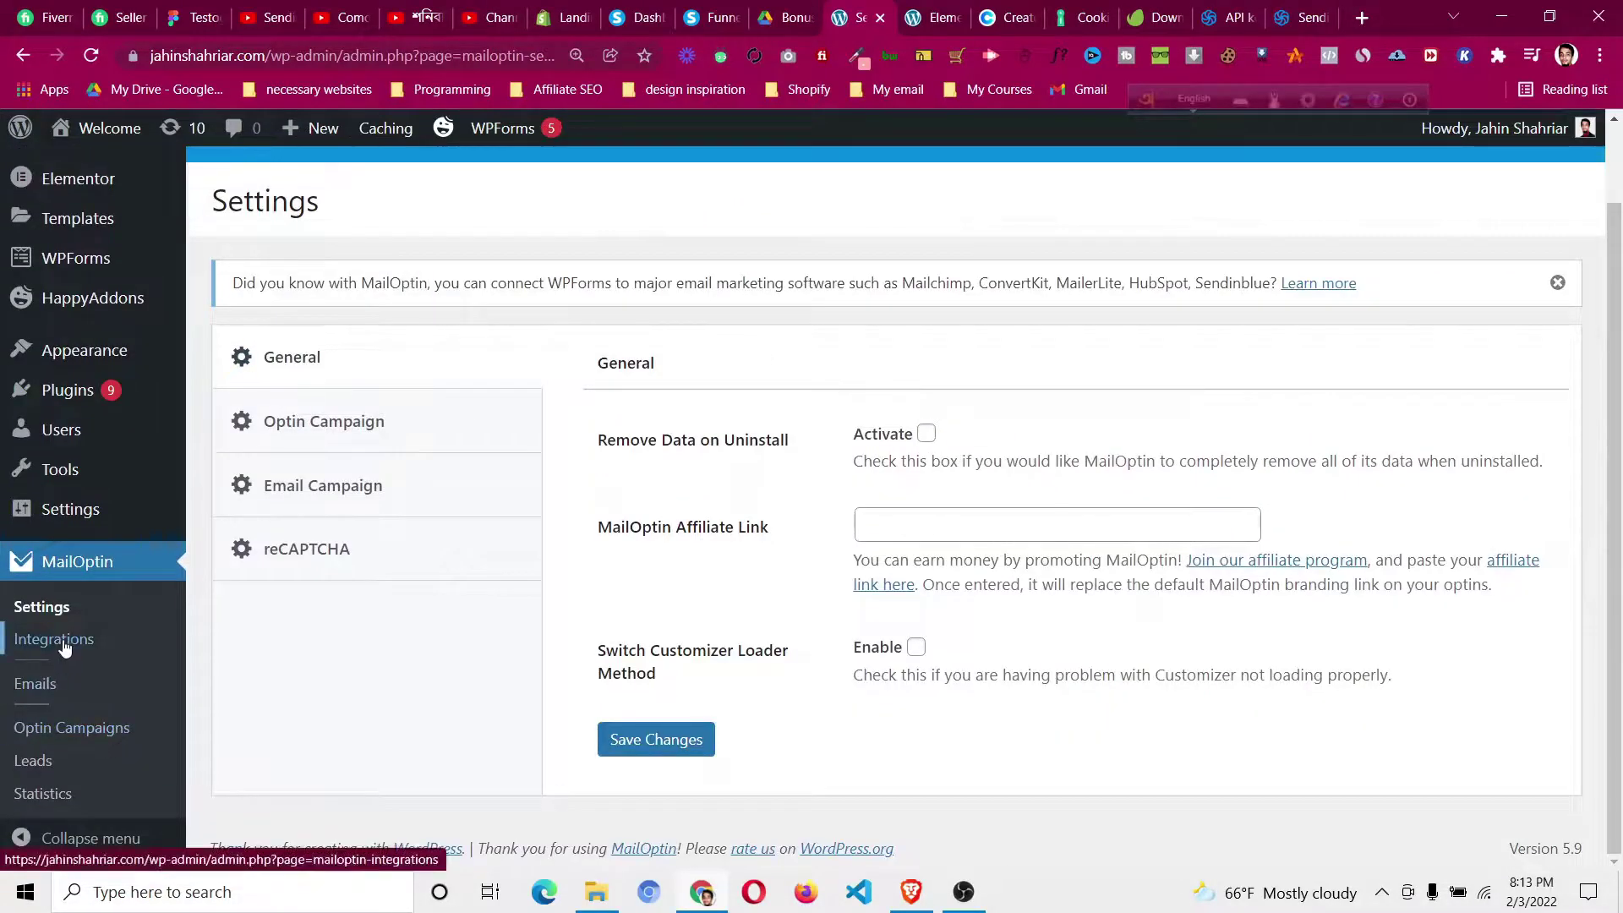
left_click(63, 643)
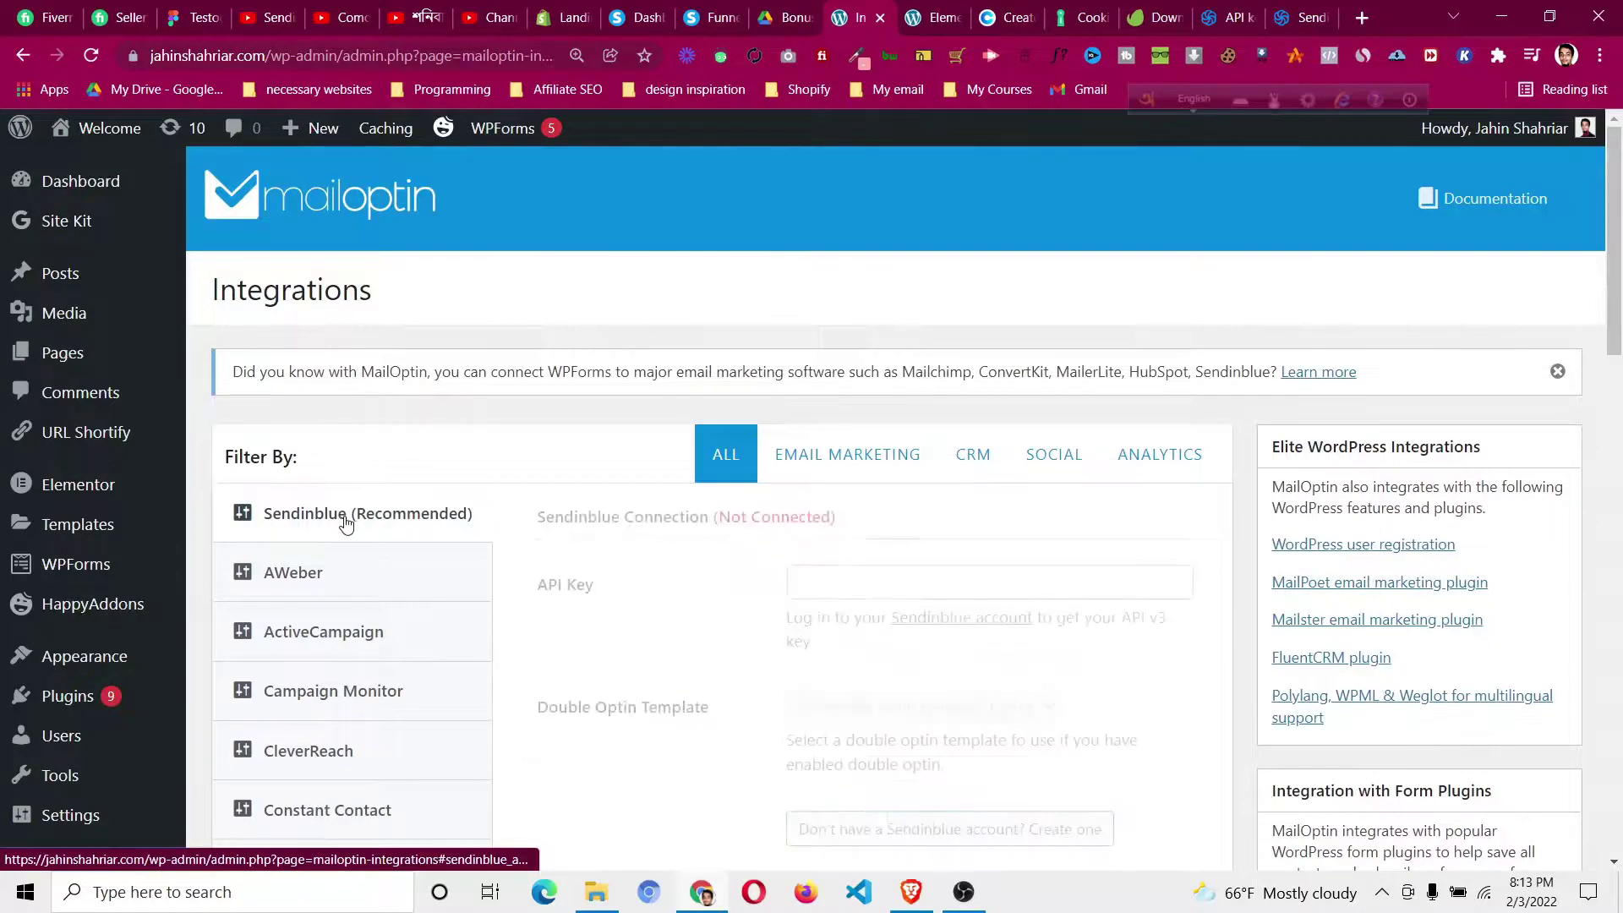
scroll(1163, 479, "down", 3)
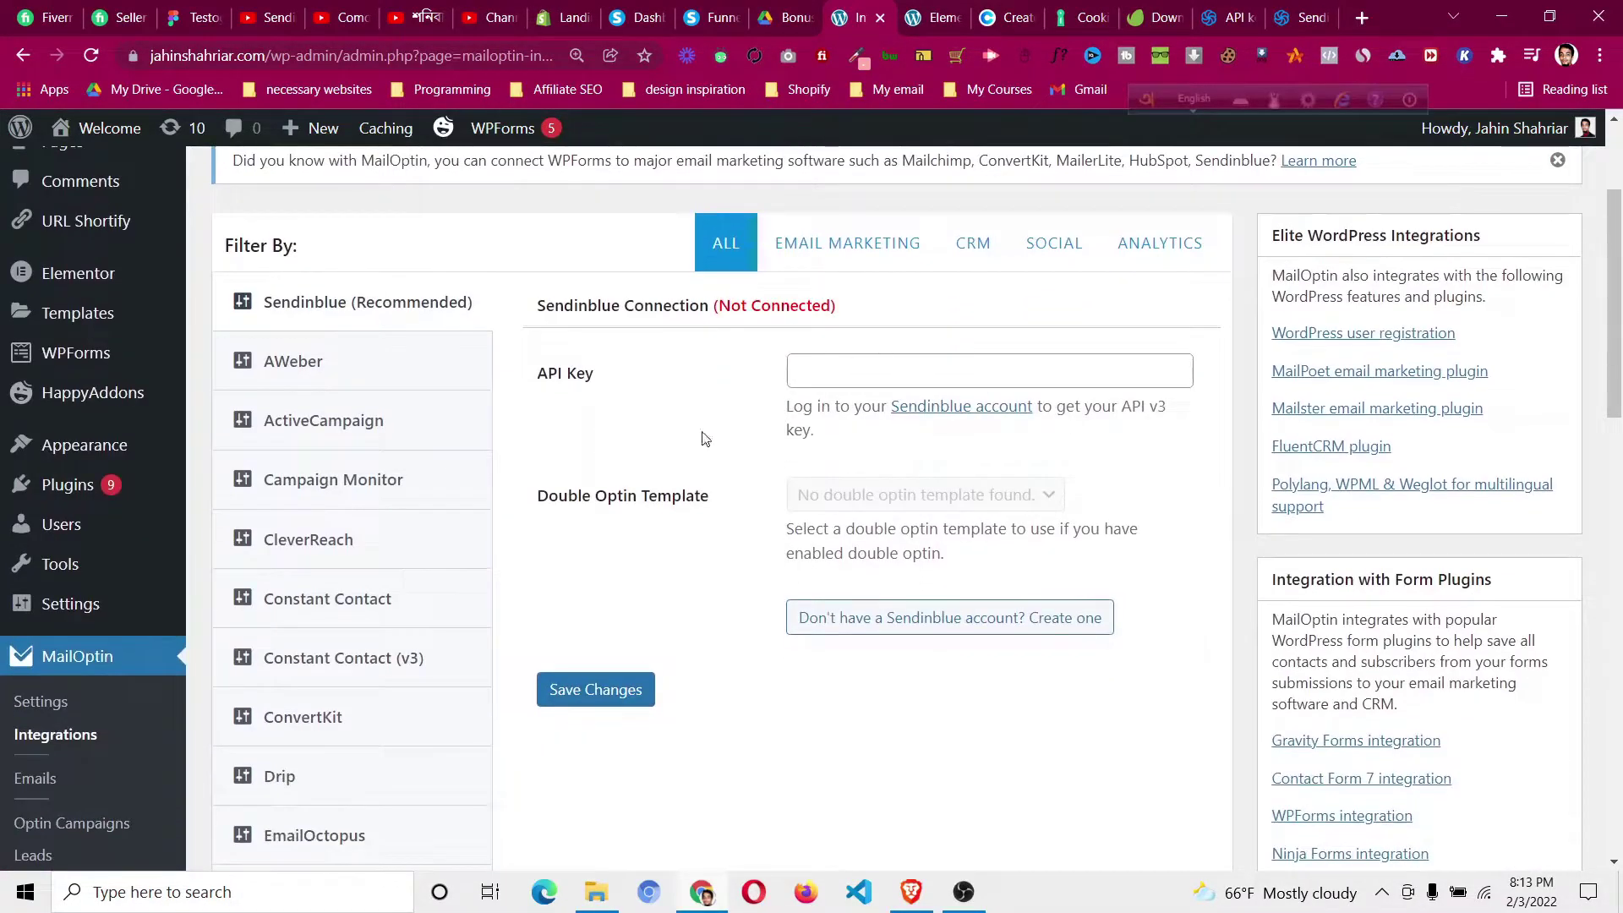
scroll(705, 437, "up", 2)
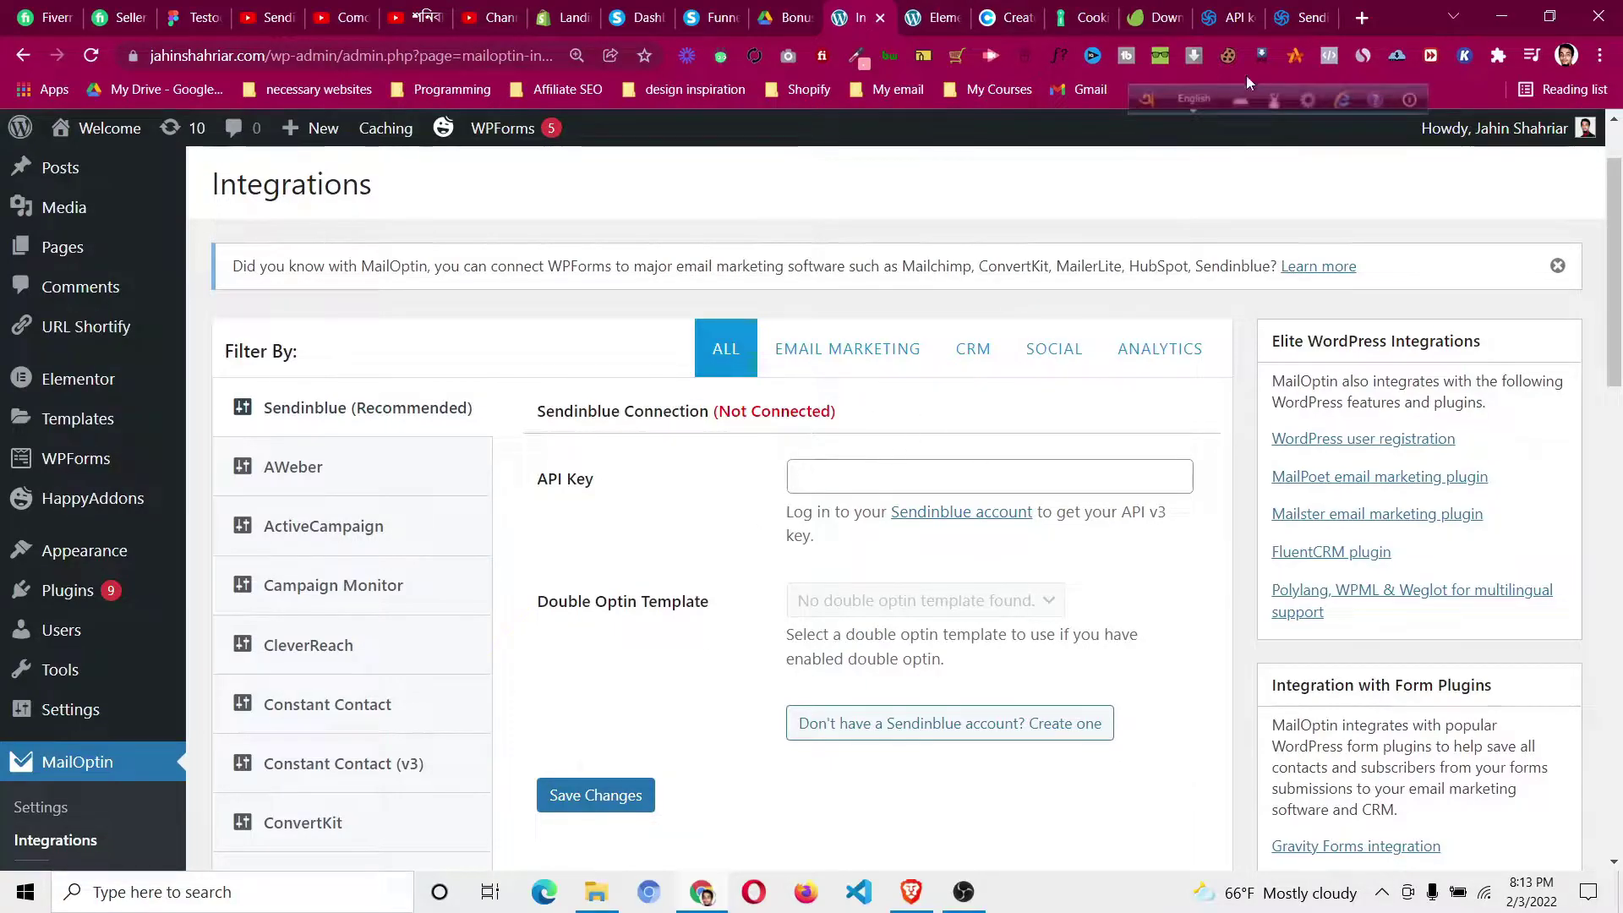
- Generate a new Sendinblue v3 API key under SMTP & API, keeping the suggested name
left_click(1258, 10)
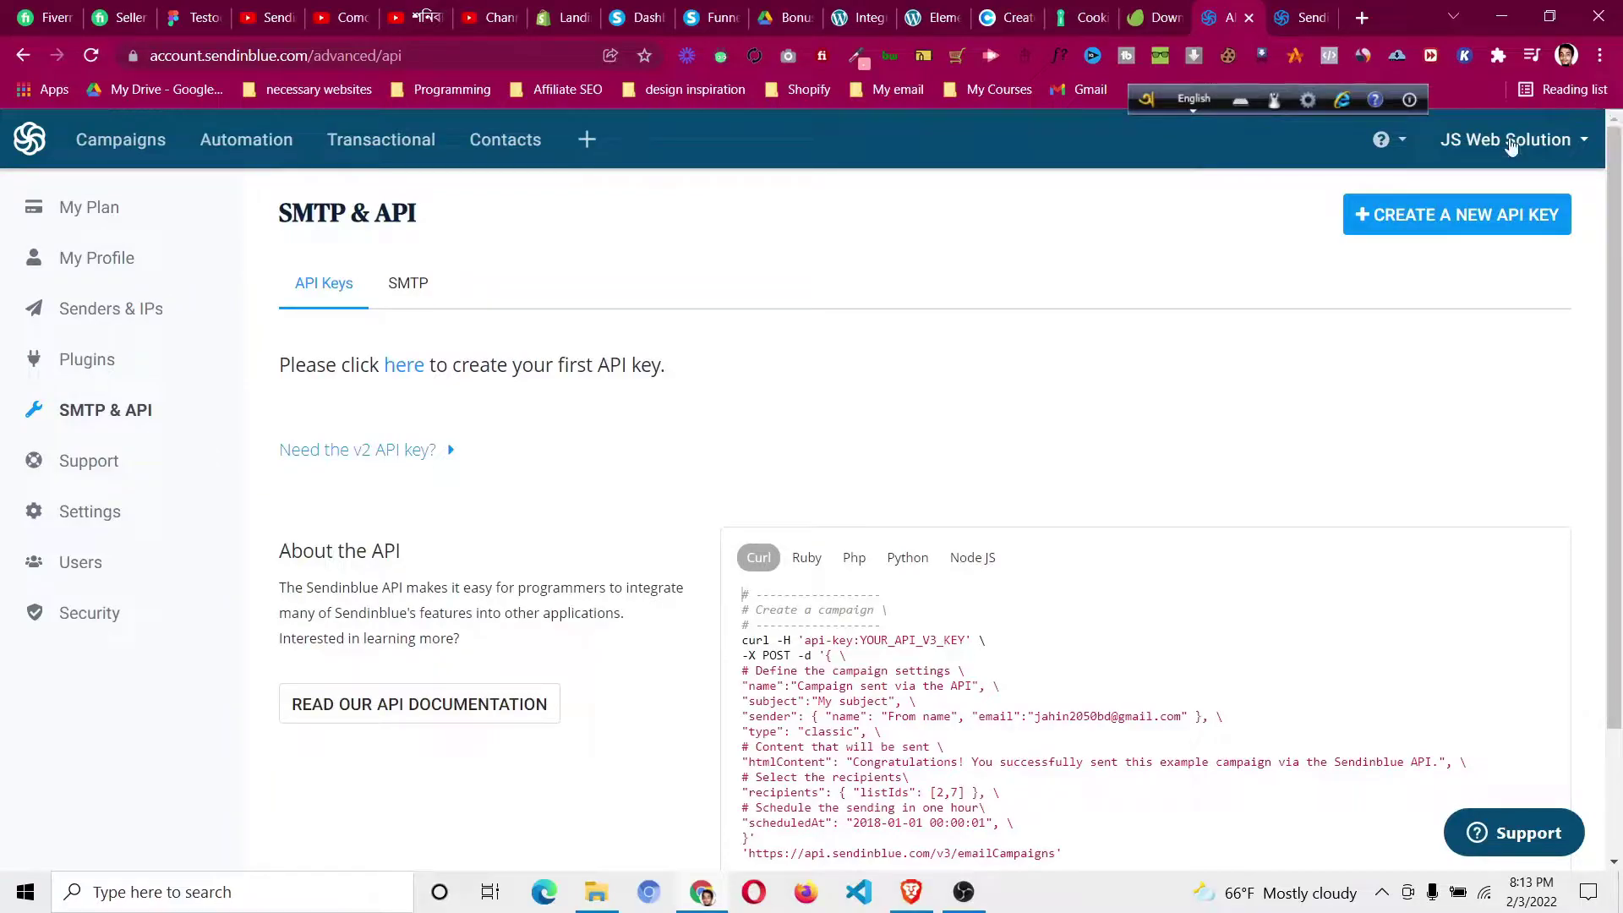
left_click(1510, 145)
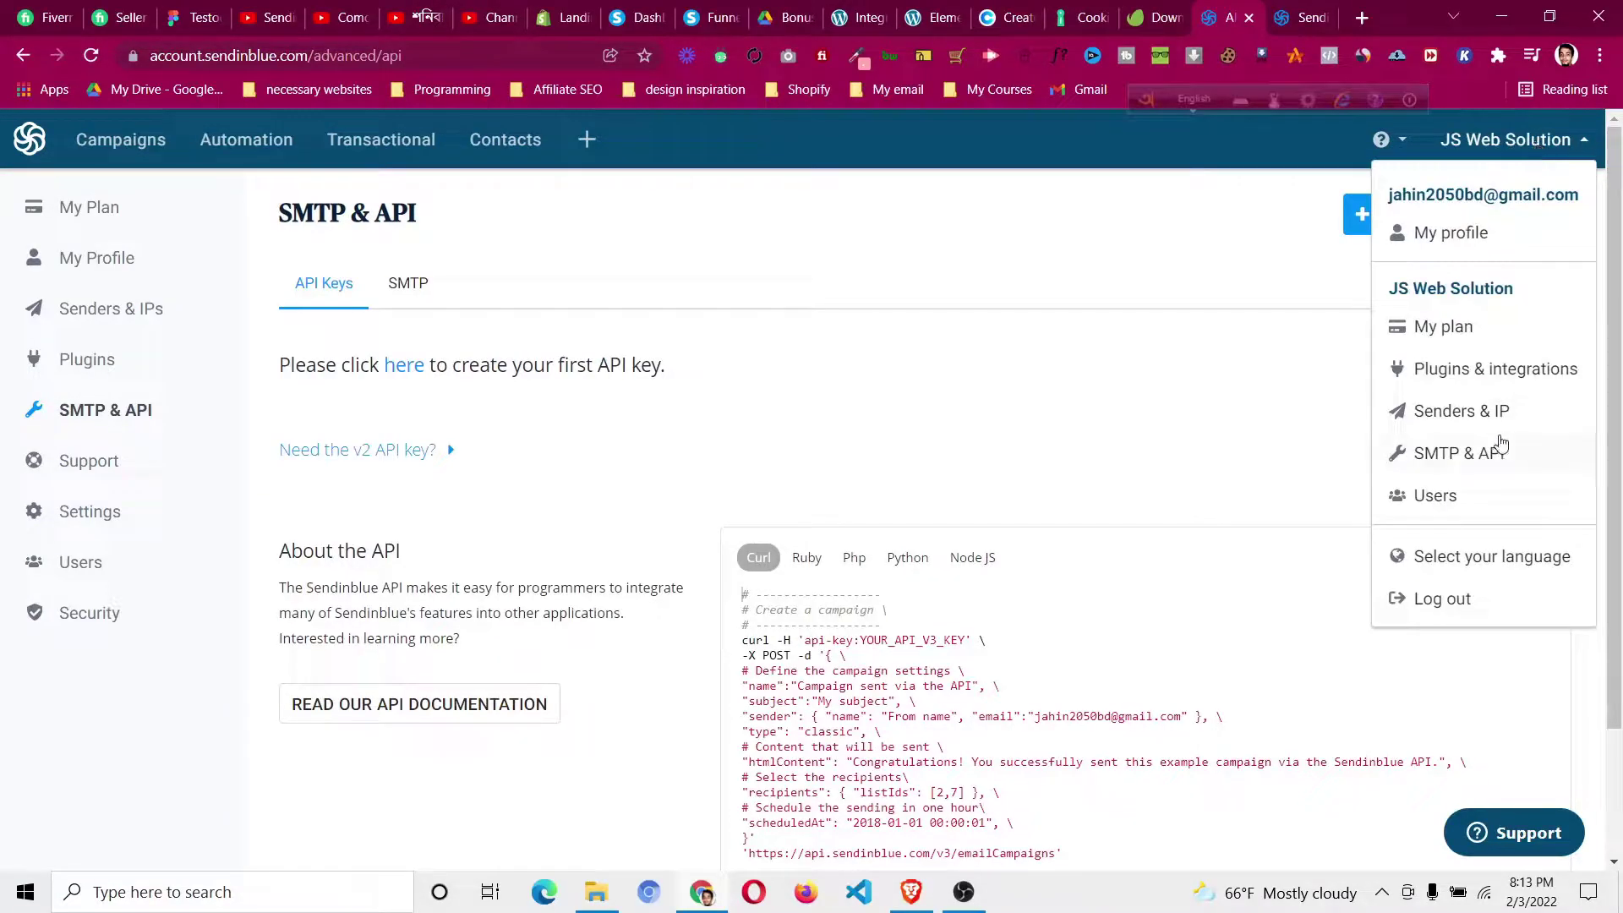
left_click(1479, 459)
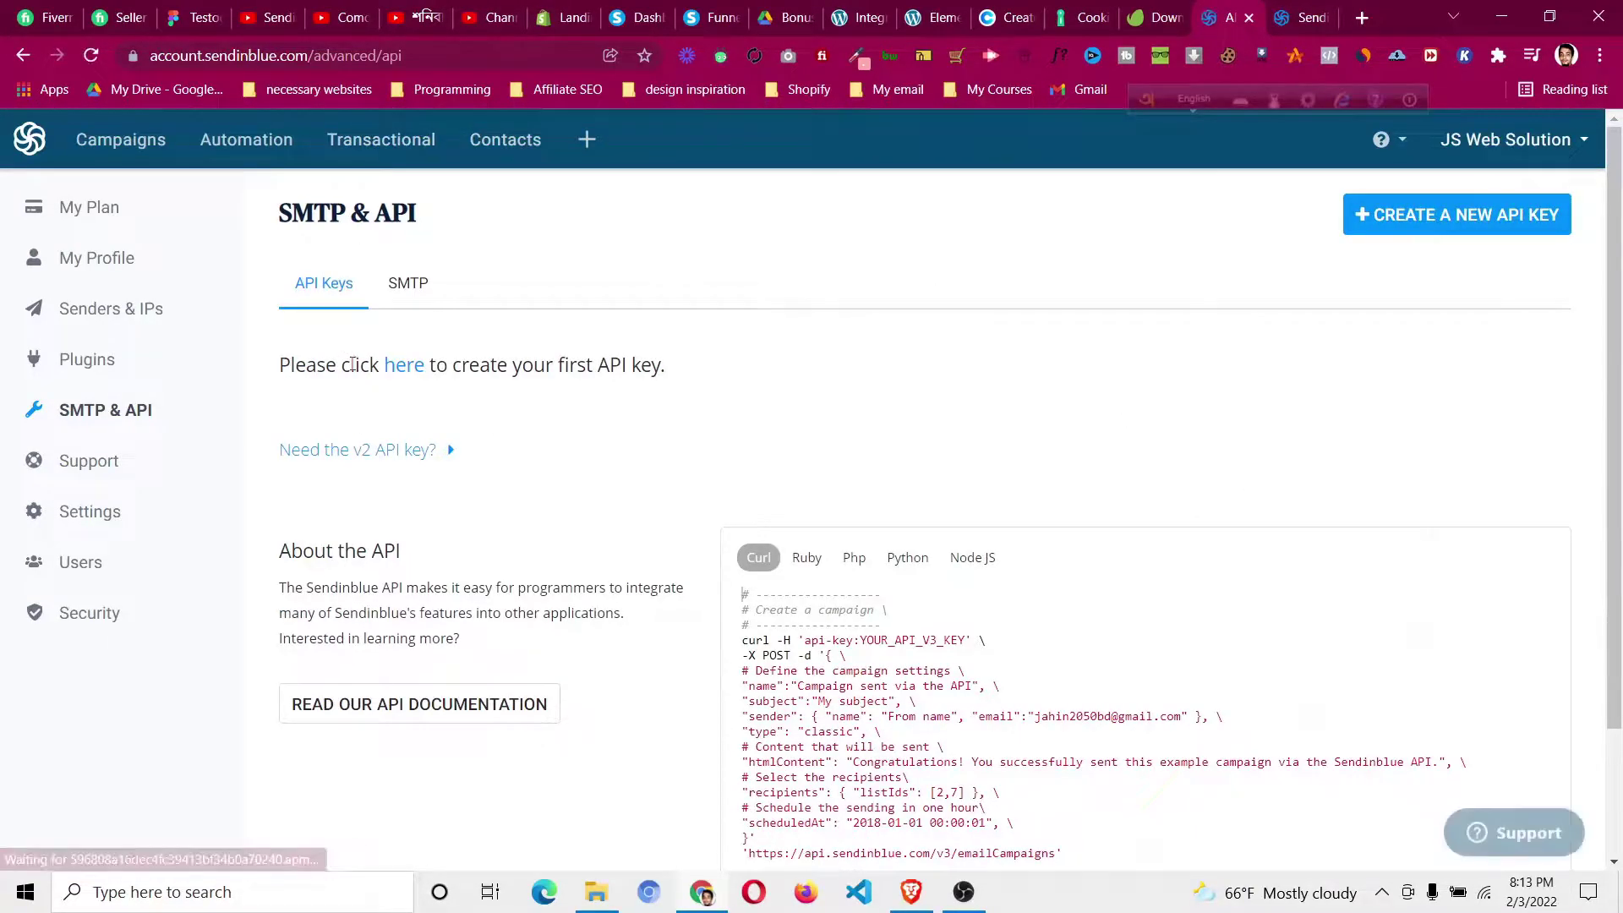
left_click(1524, 230)
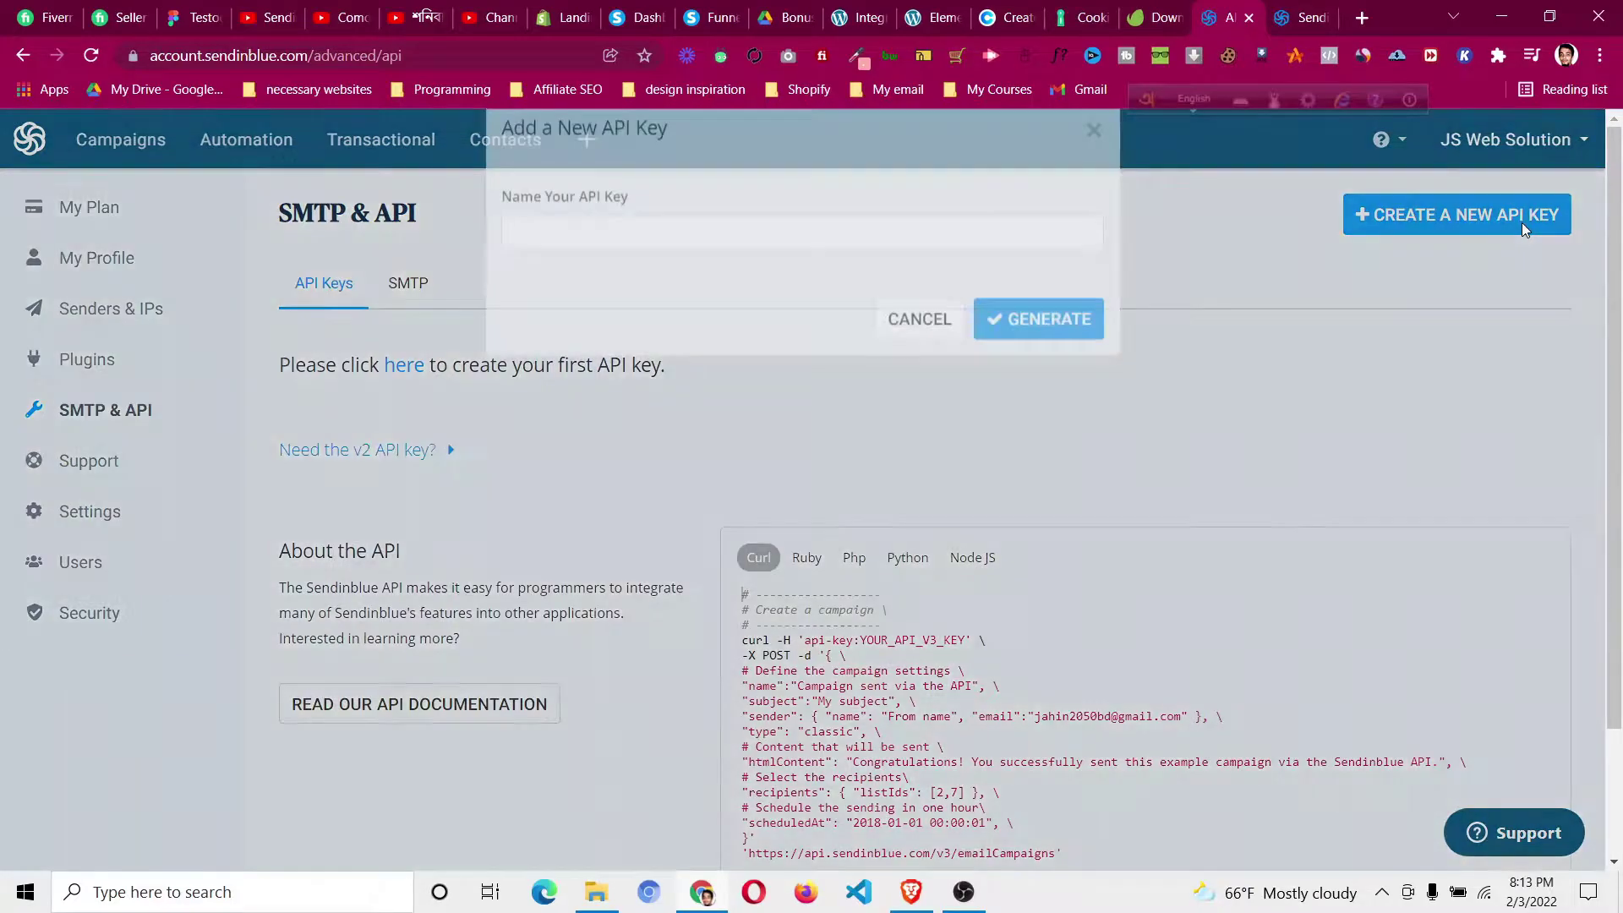
left_click(564, 284)
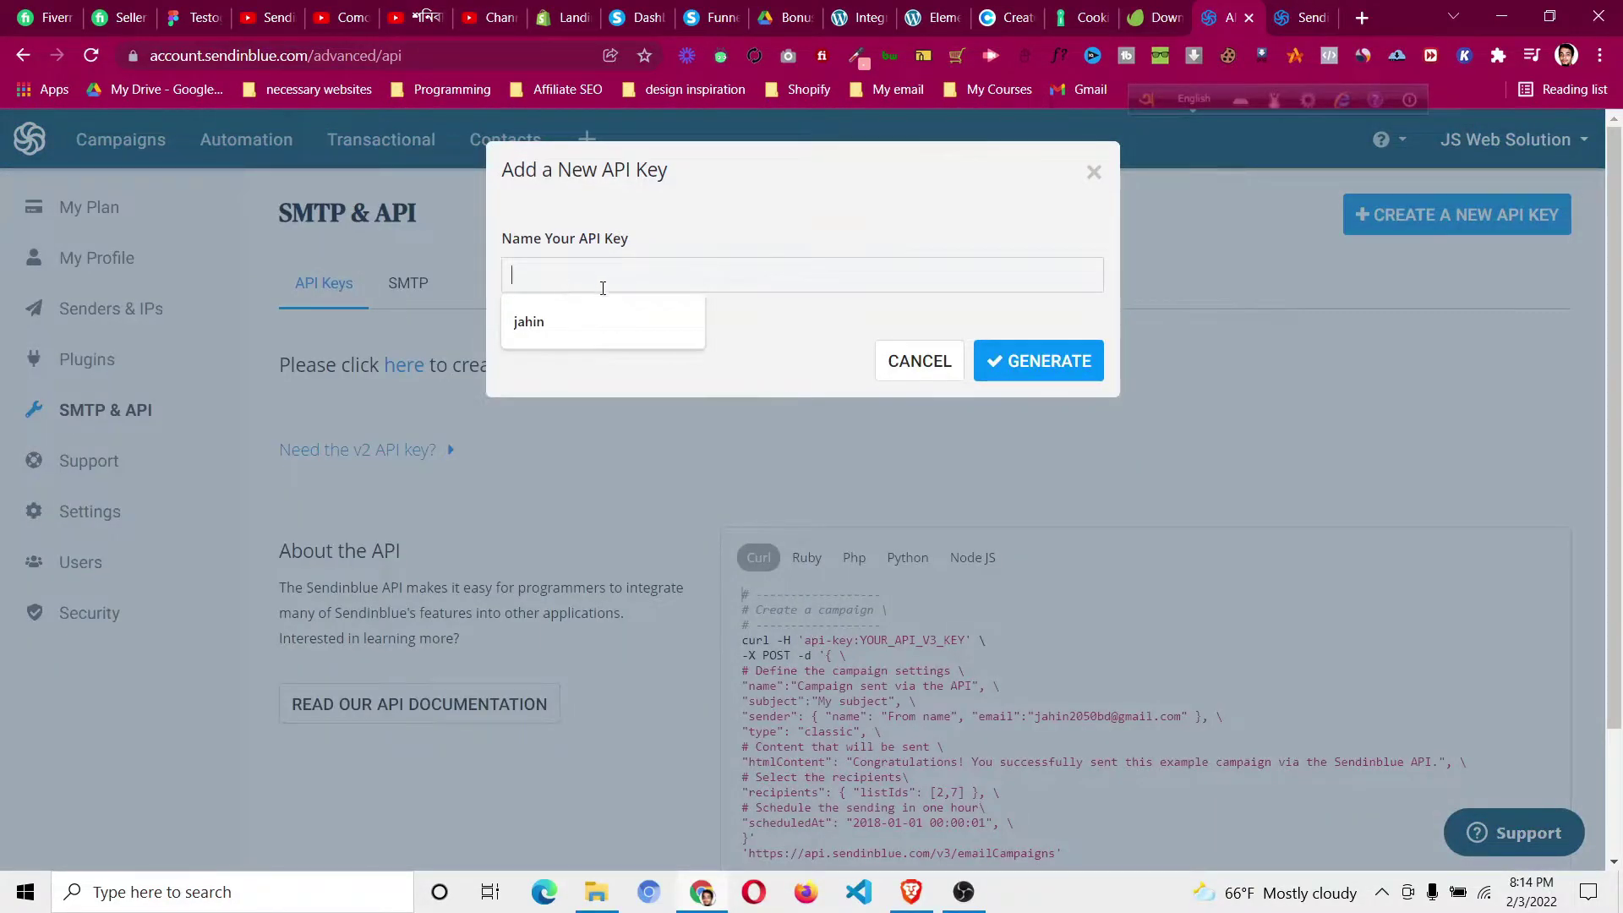
left_click(627, 322)
key("Return")
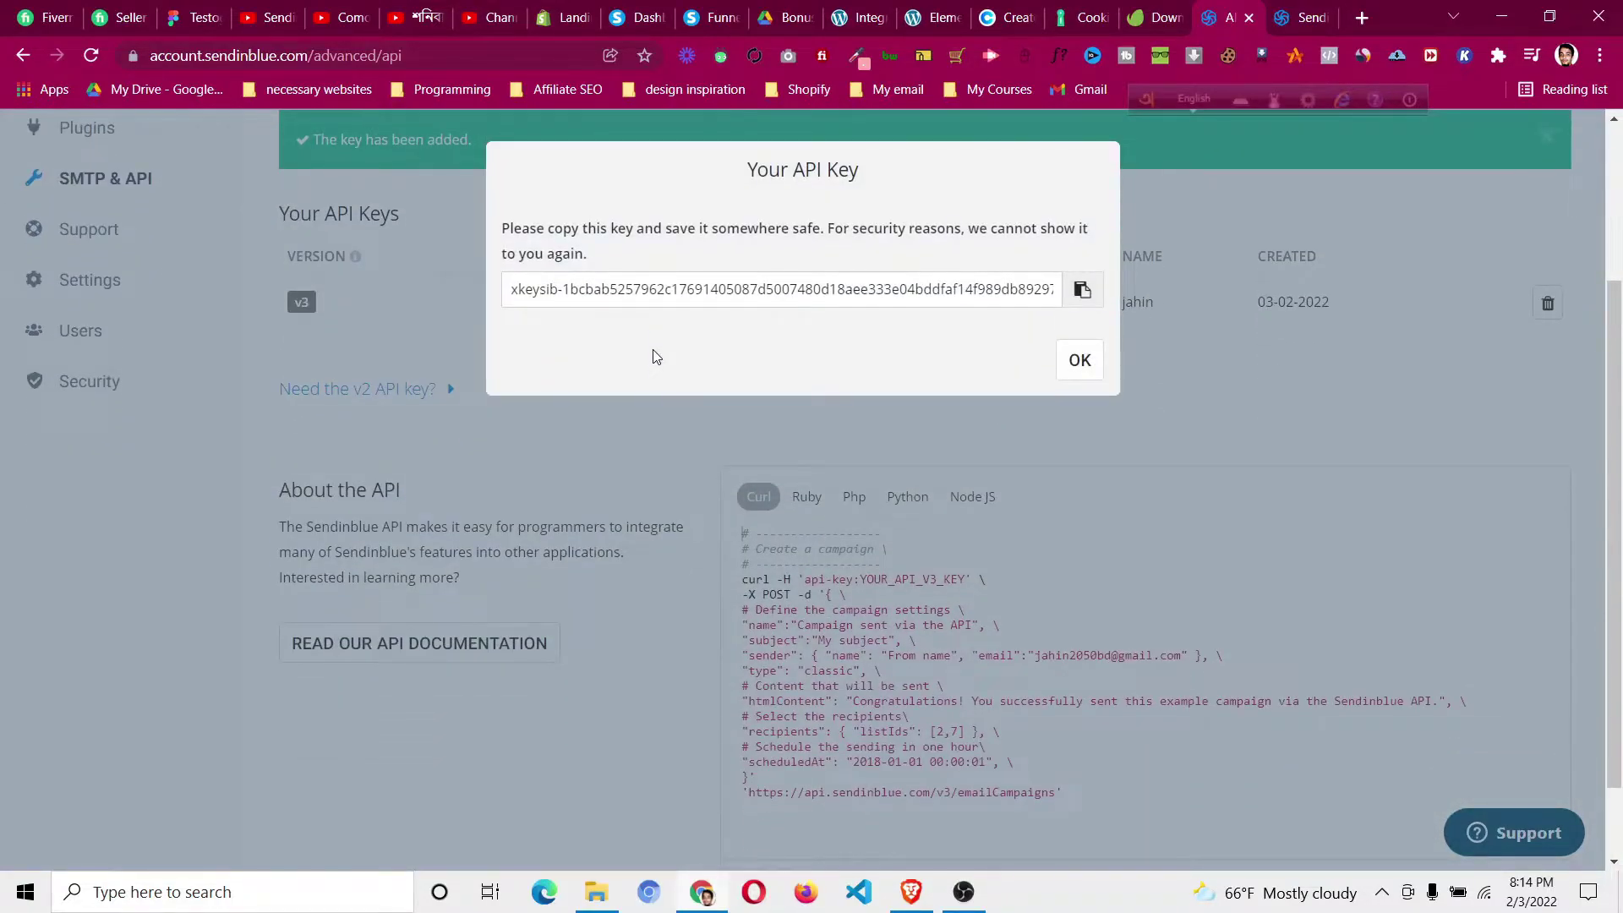
- Copy the full text of the new API key
triple_click(677, 302)
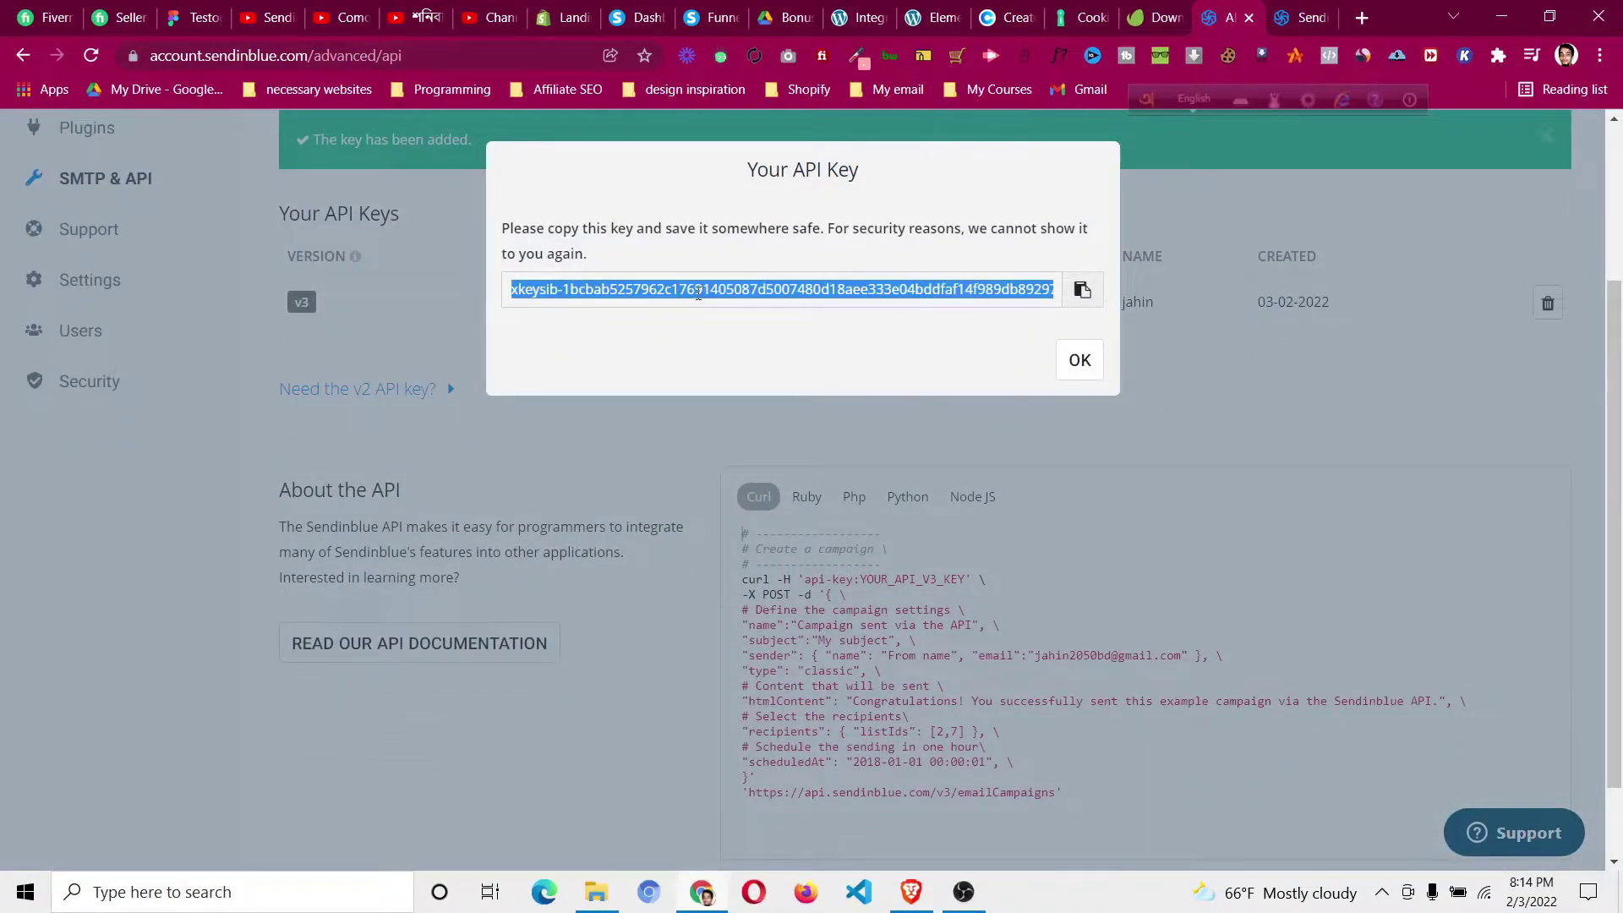
right_click(698, 292)
left_click(764, 375)
- Paste the key into MailOptin's Sendinblue API Key field and save the changes
left_click(879, 7)
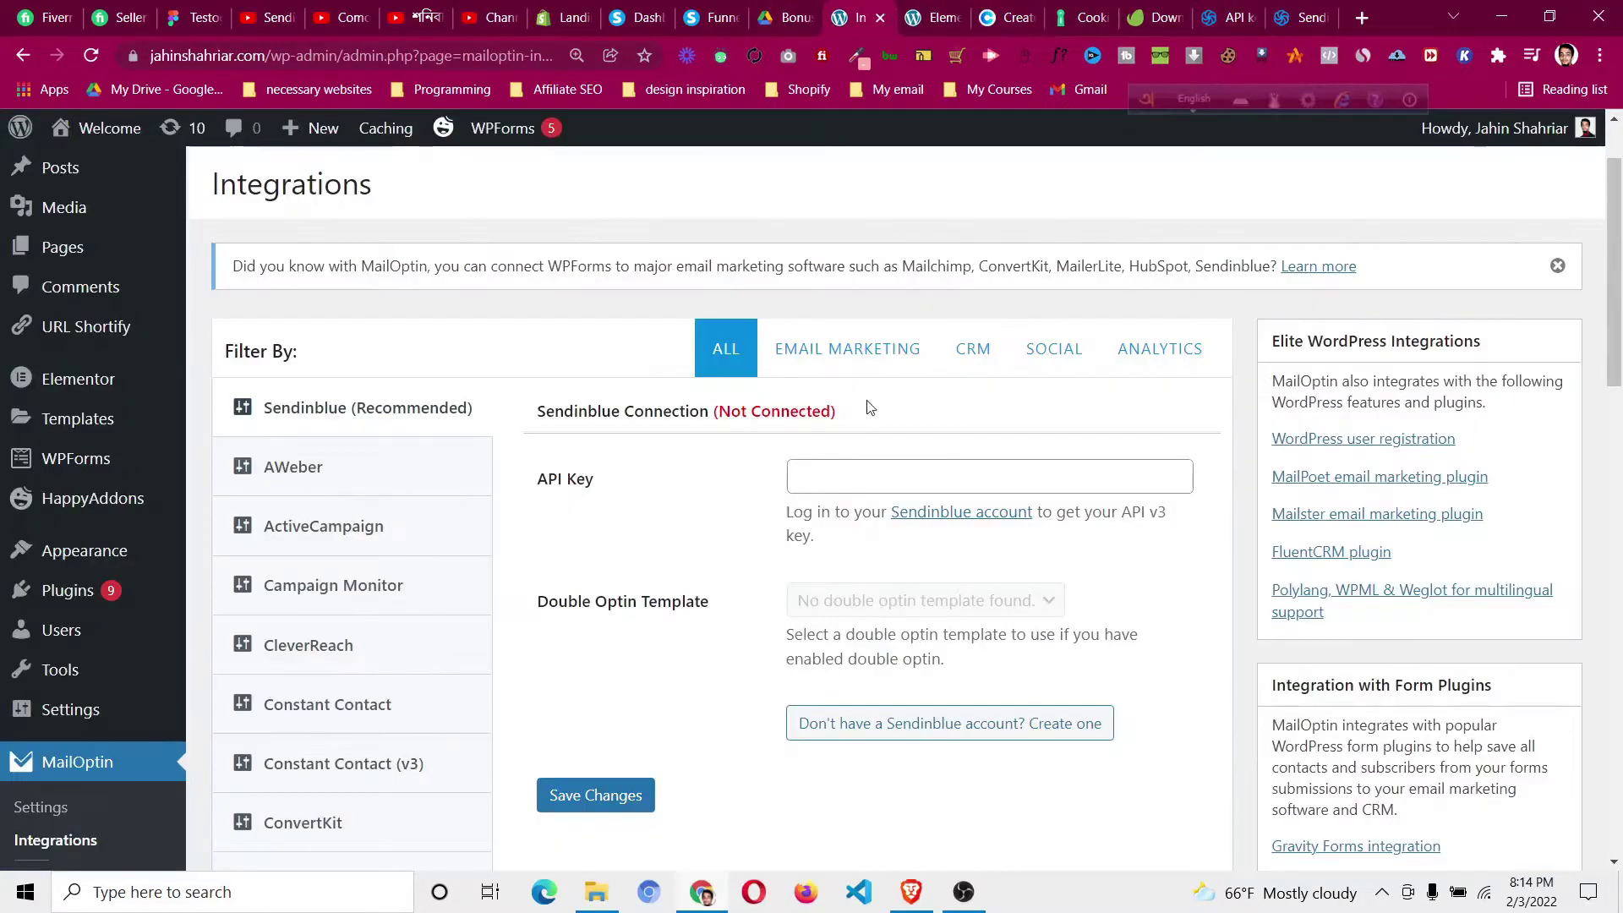
left_click(837, 475)
right_click(836, 474)
left_click(889, 631)
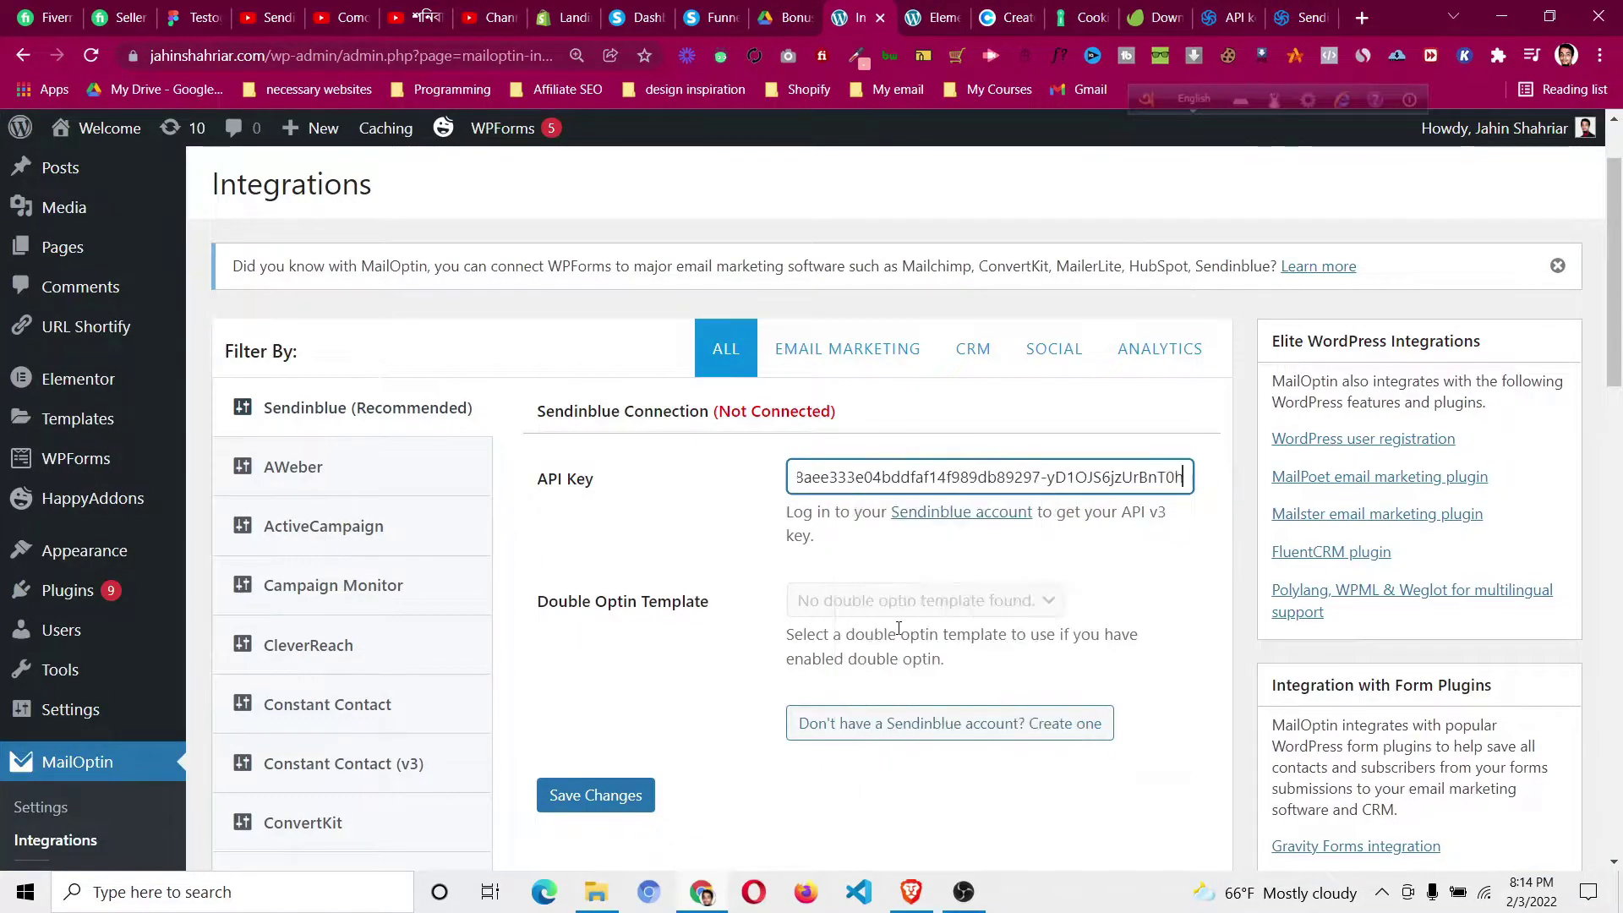
left_click(674, 713)
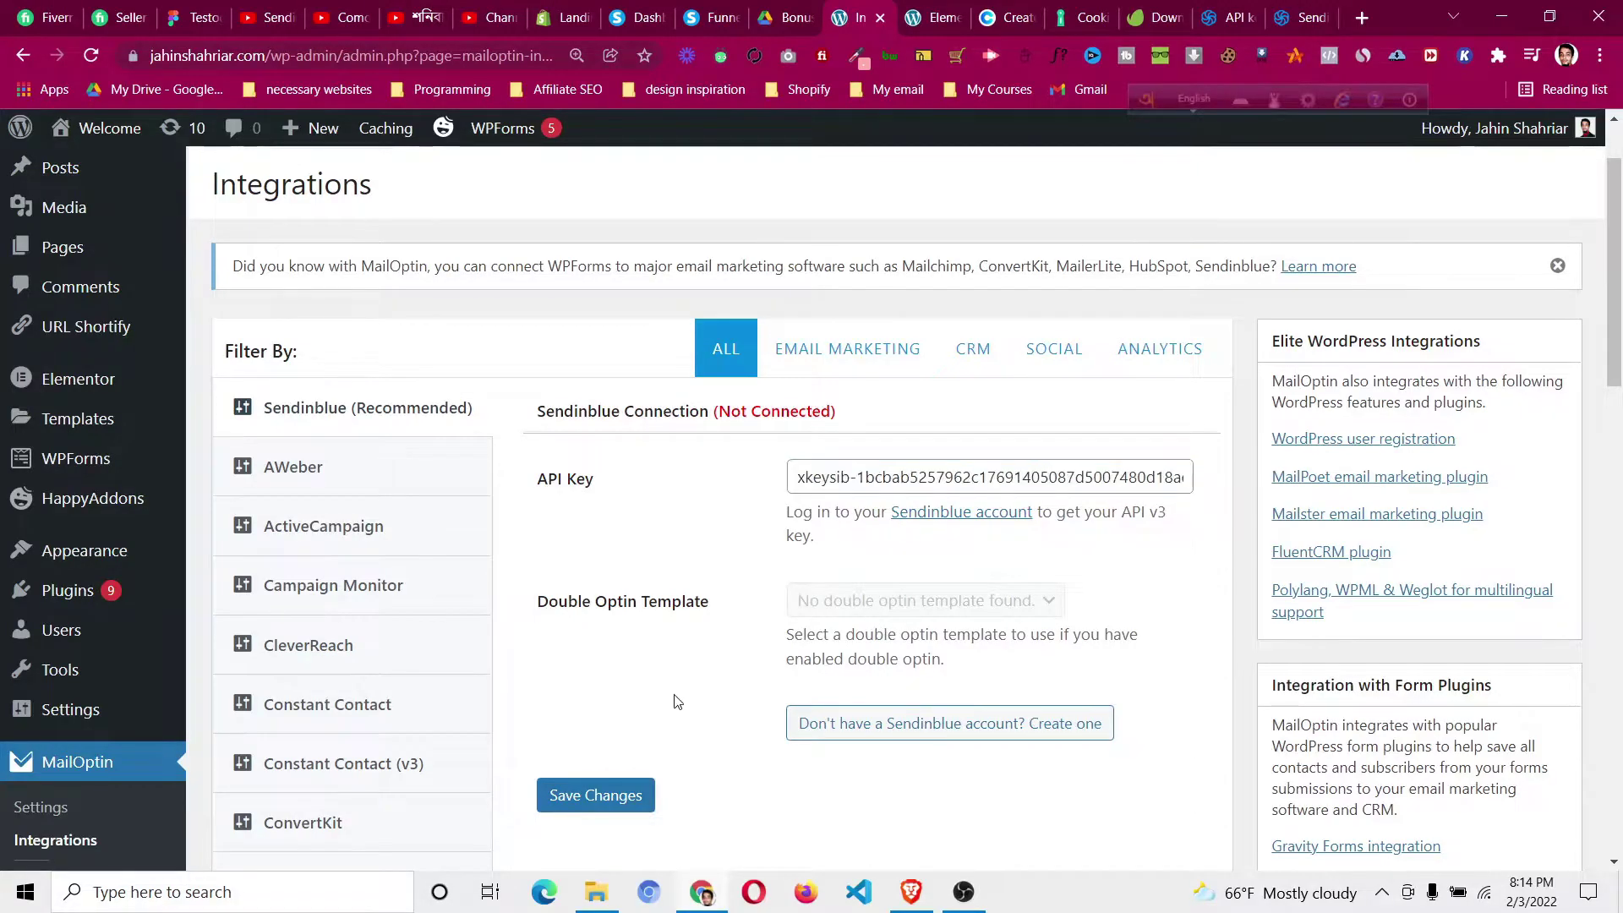
scroll(673, 713, "down", 2)
left_click(602, 586)
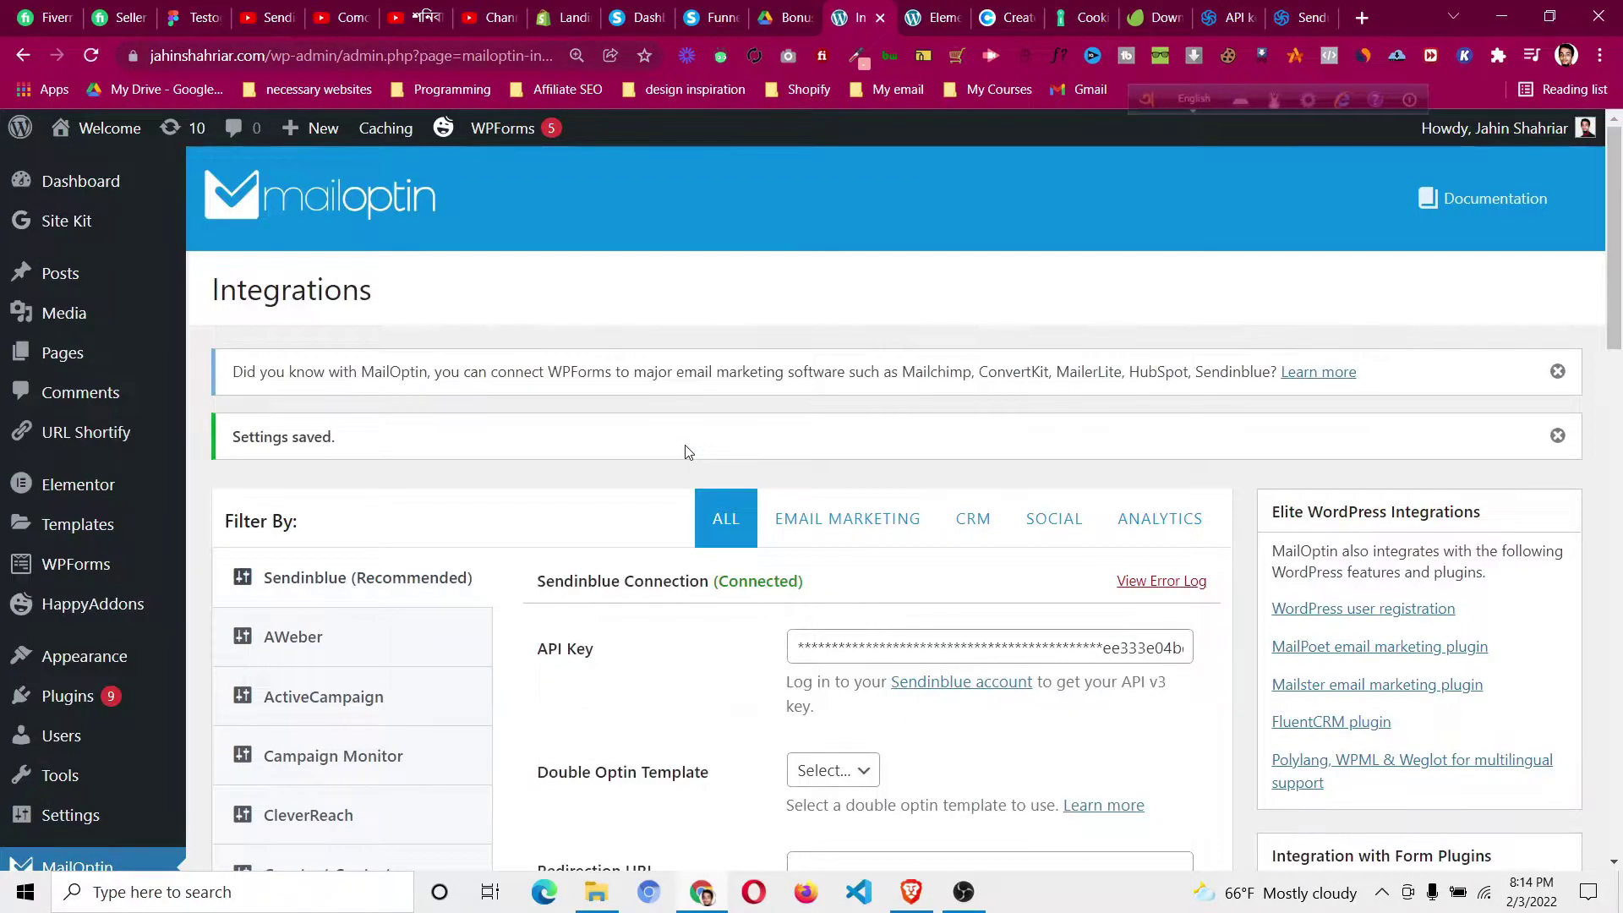
- Reload the Elementor editor and scroll down to the Get Your Free Funnel Now form
left_click(930, 8)
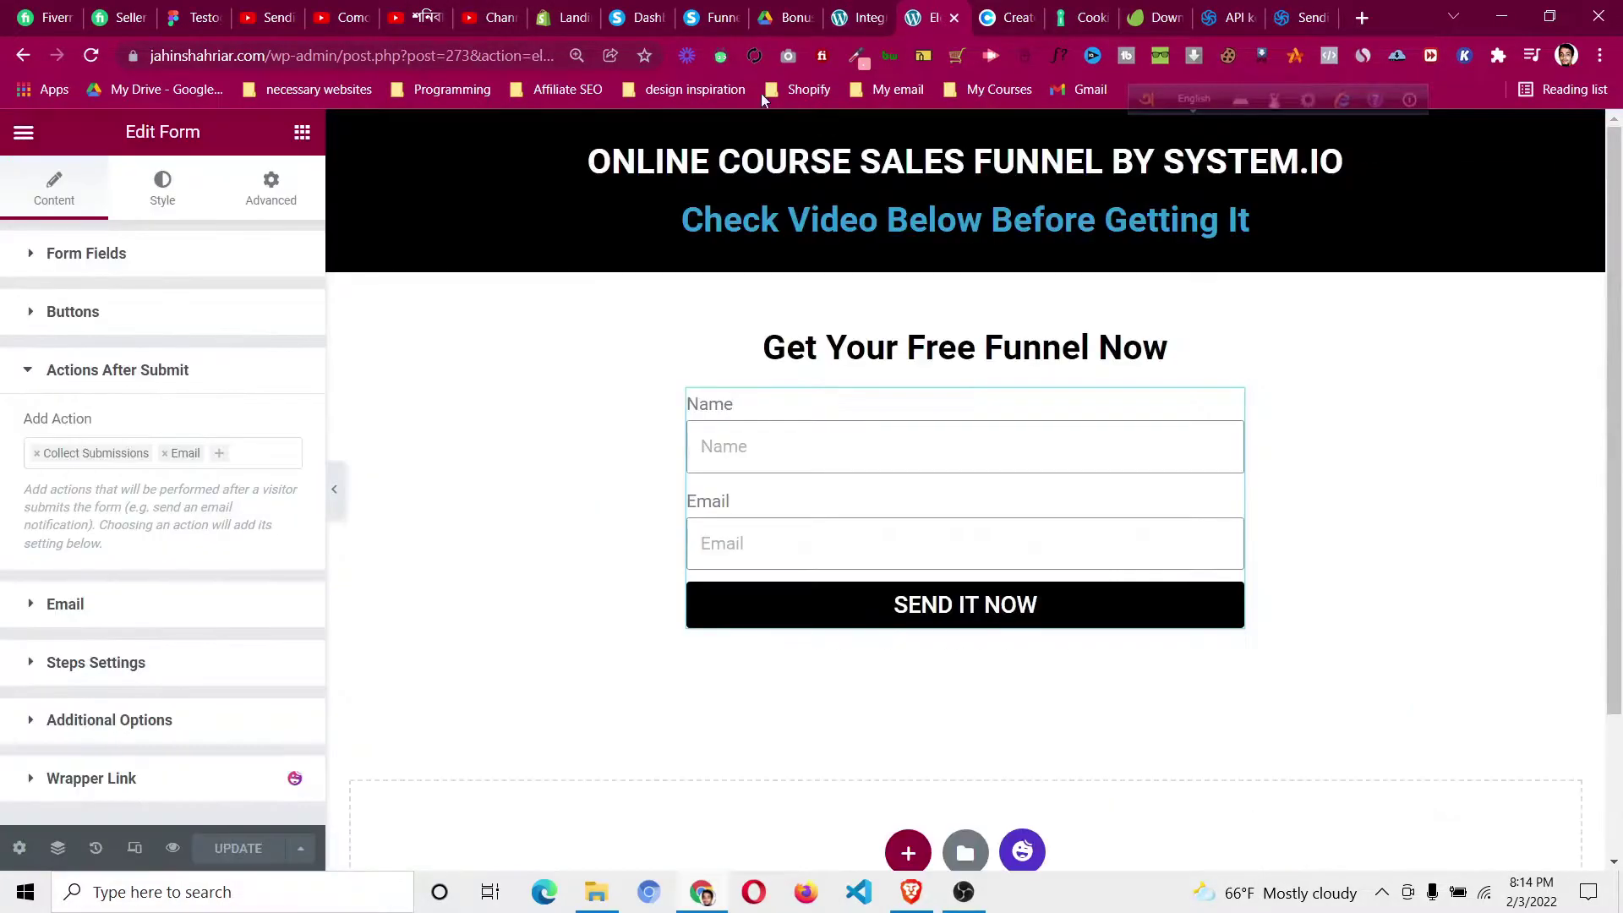
left_click(91, 59)
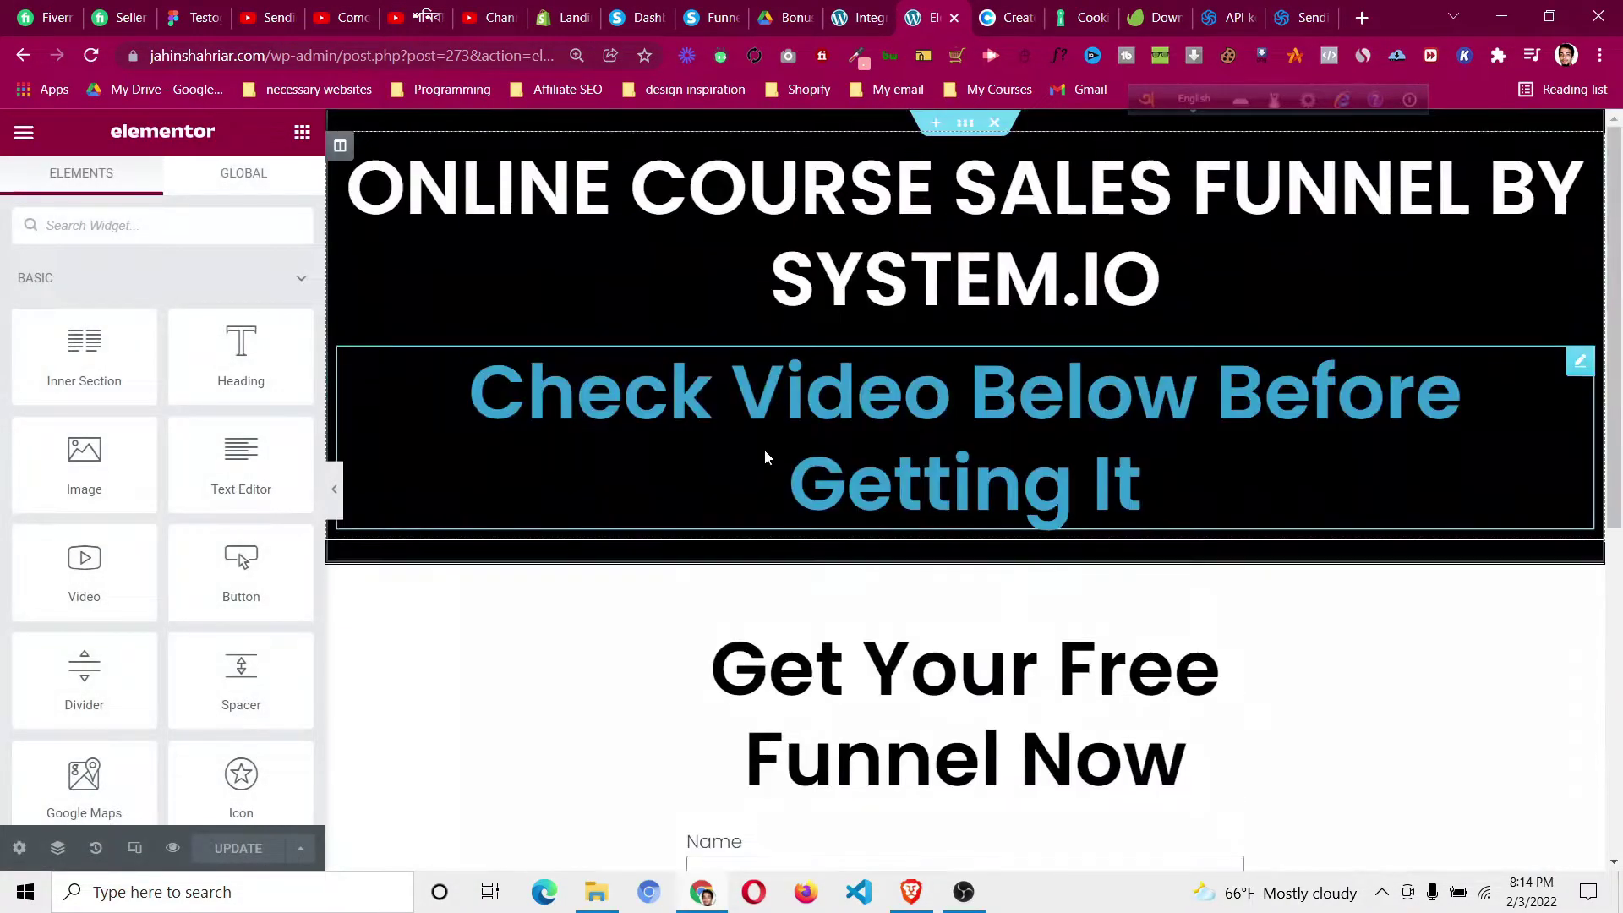
scroll(765, 452, "down", 5)
mouse_move(964, 533)
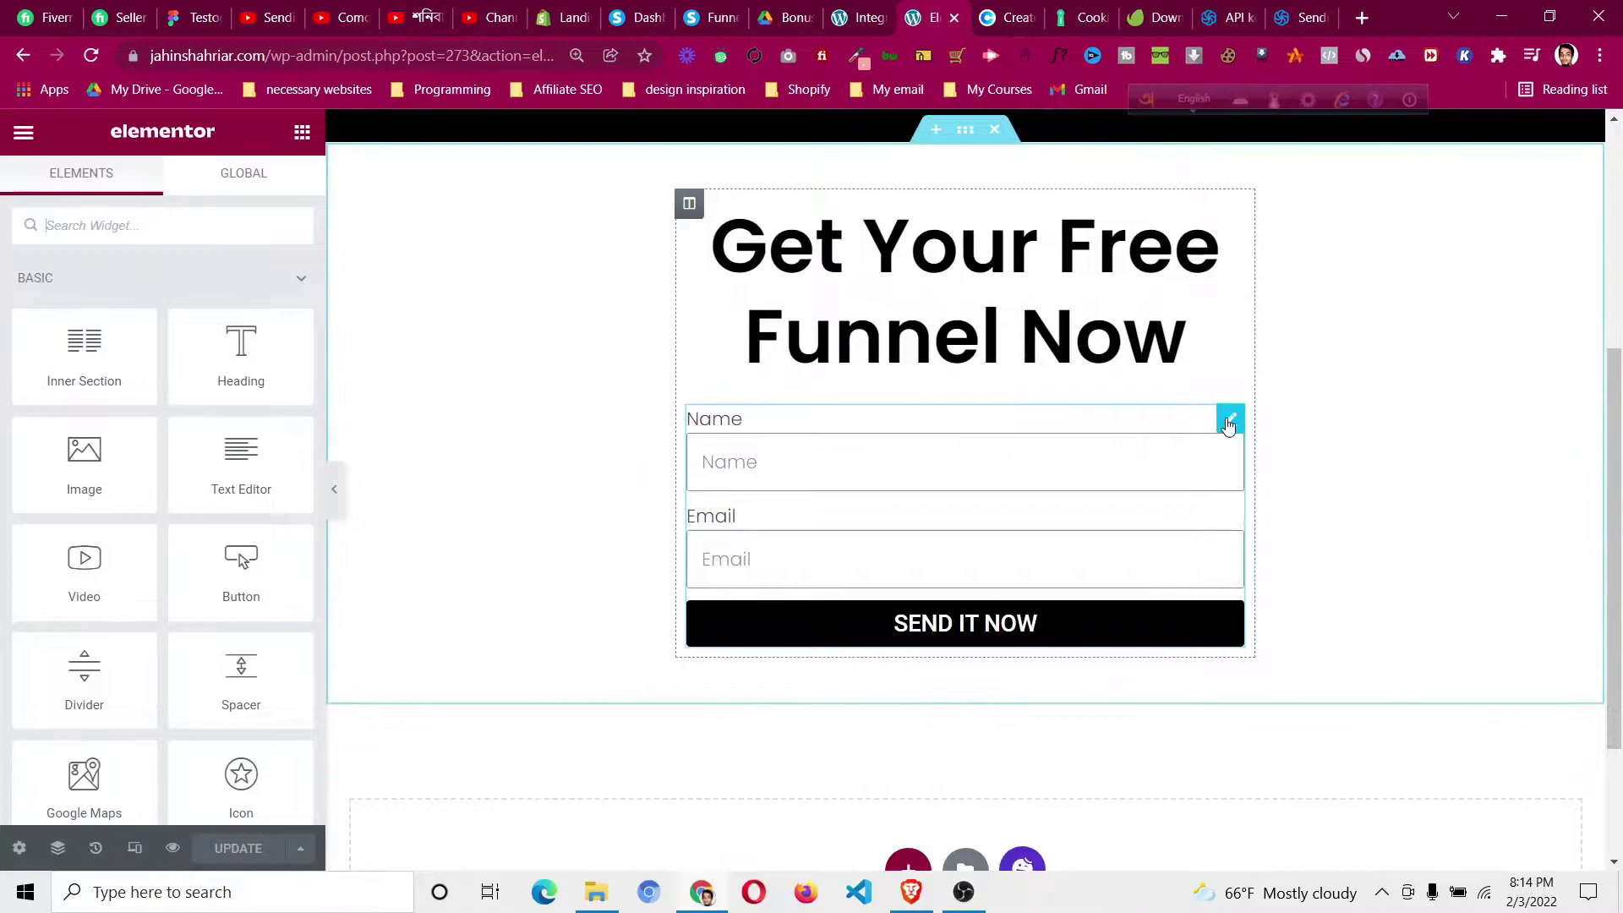
- Remove Collect Submissions and add MailOptin to the form's after-submit actions
left_click(1228, 421)
scroll(80, 558, "down", 5)
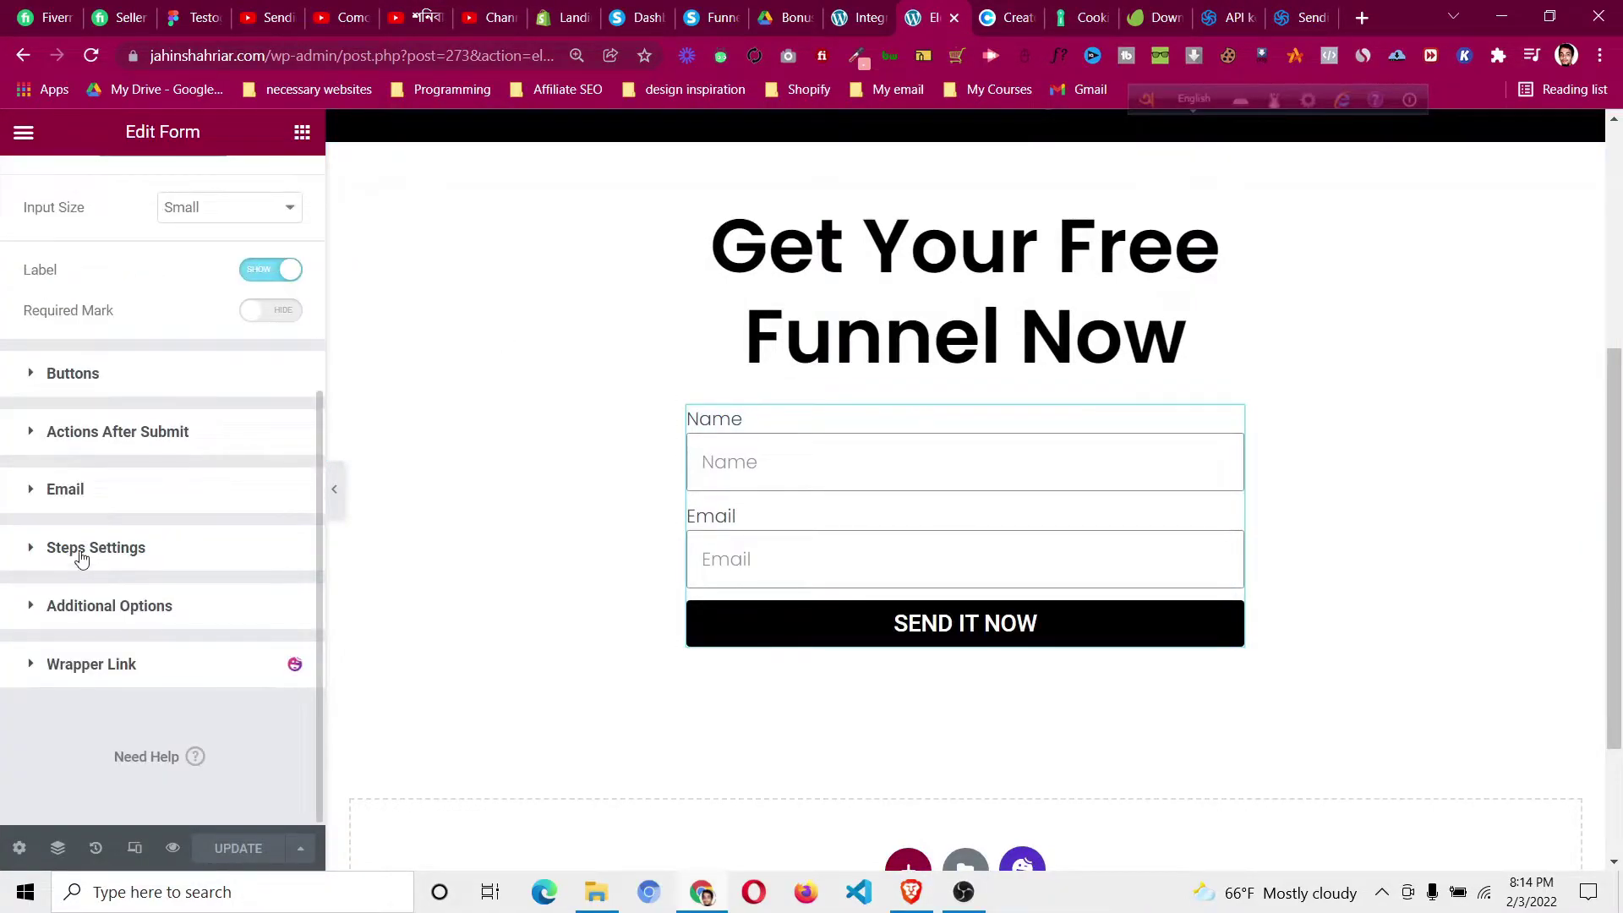
left_click(143, 432)
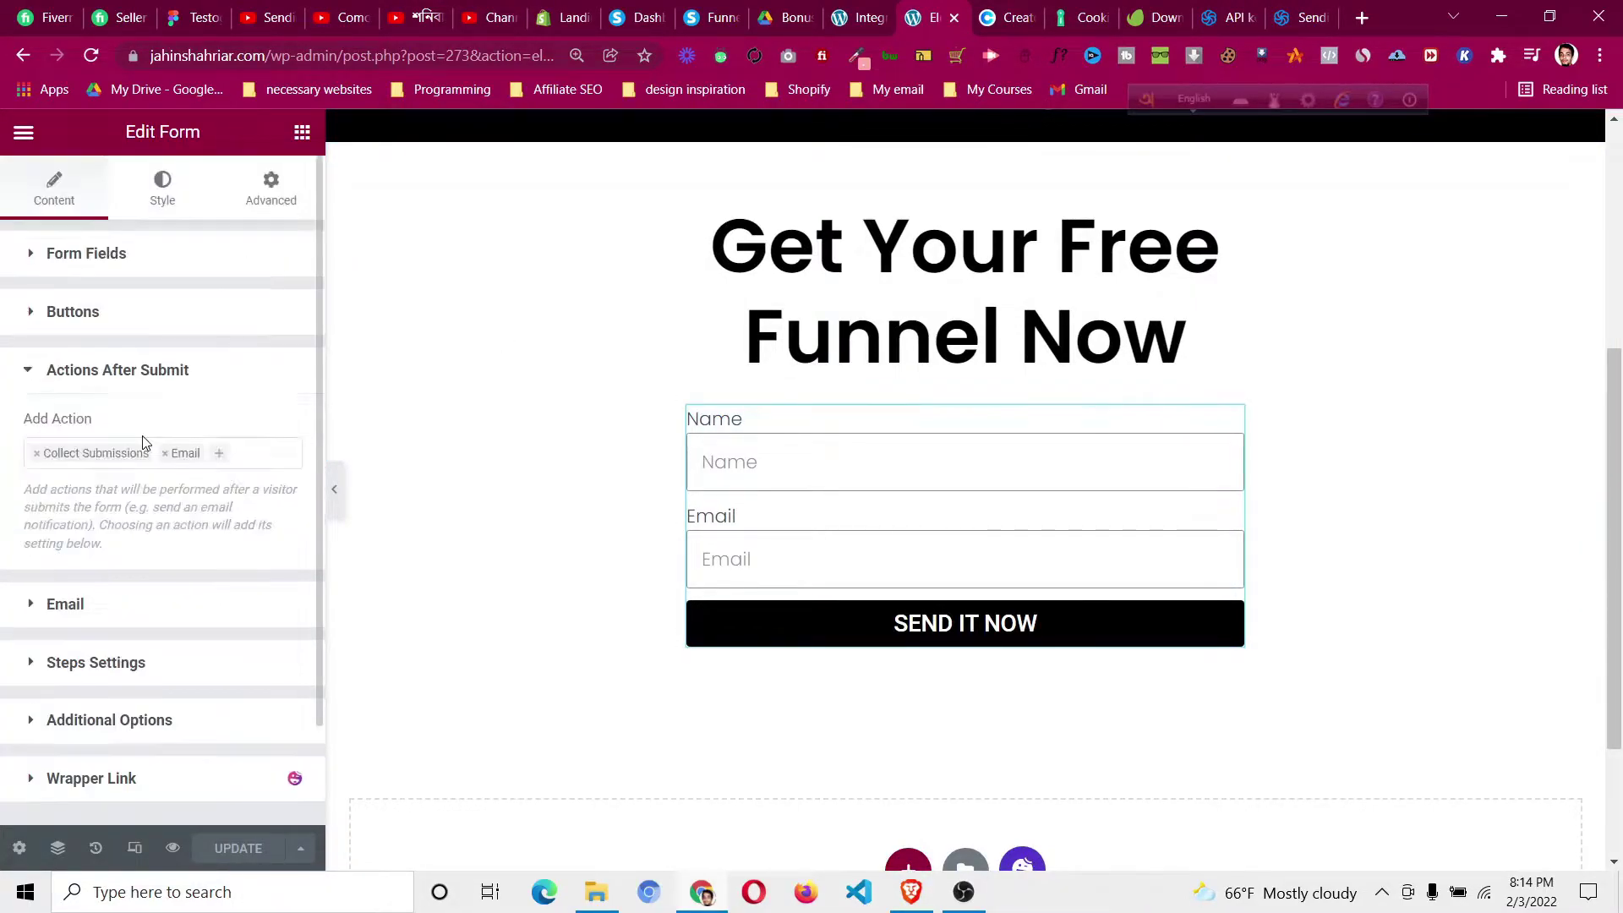
left_click(245, 450)
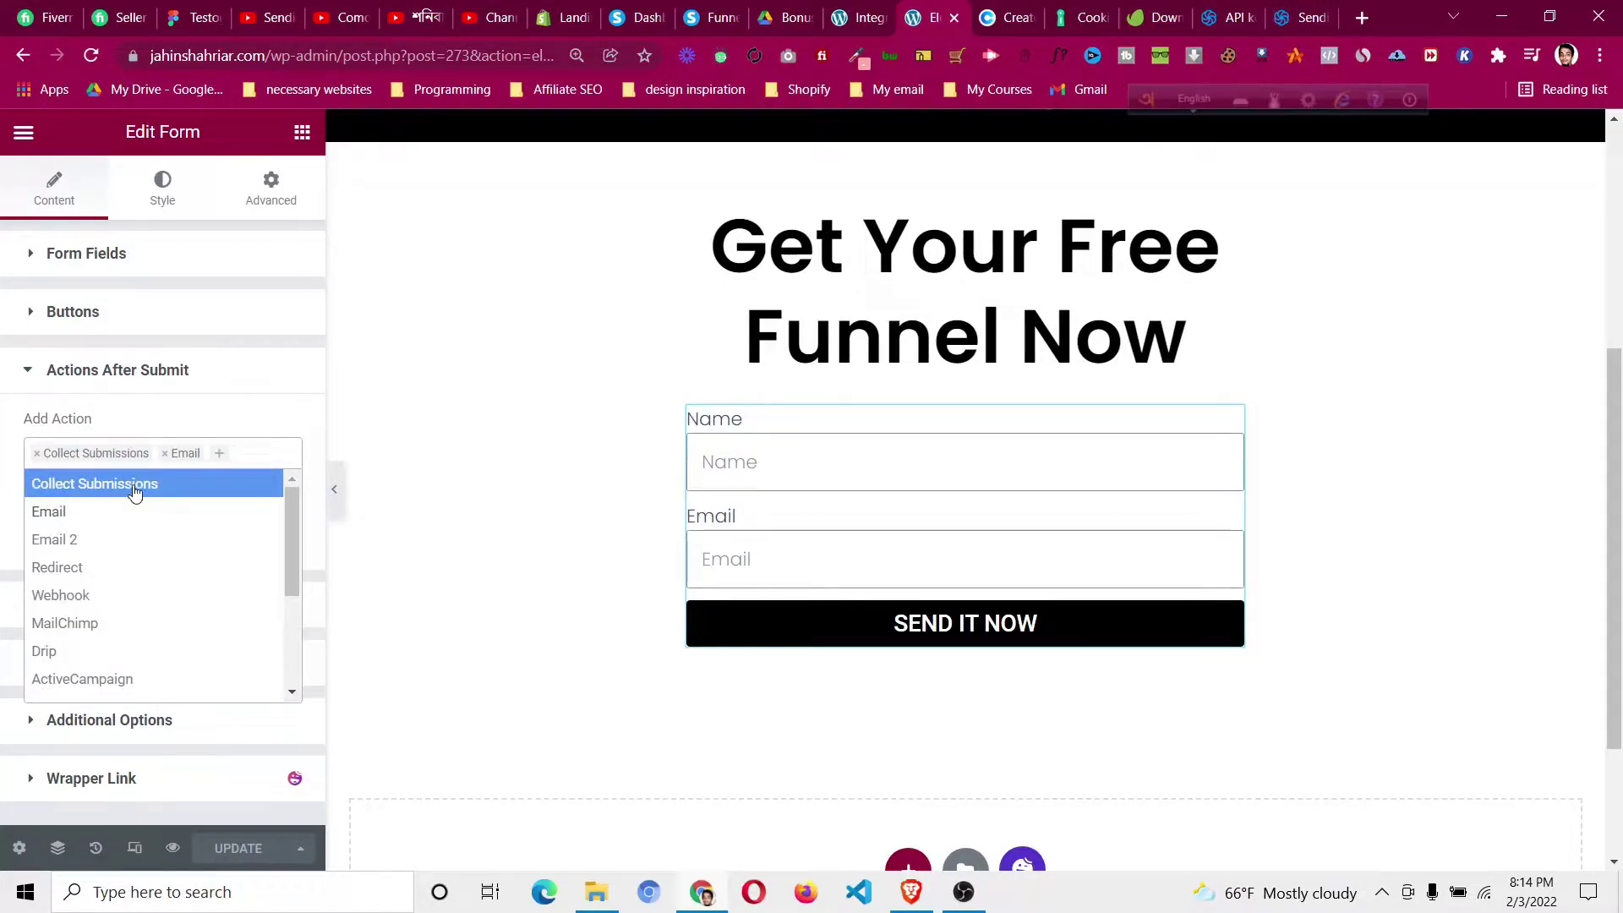
left_click(136, 493)
left_click(224, 453)
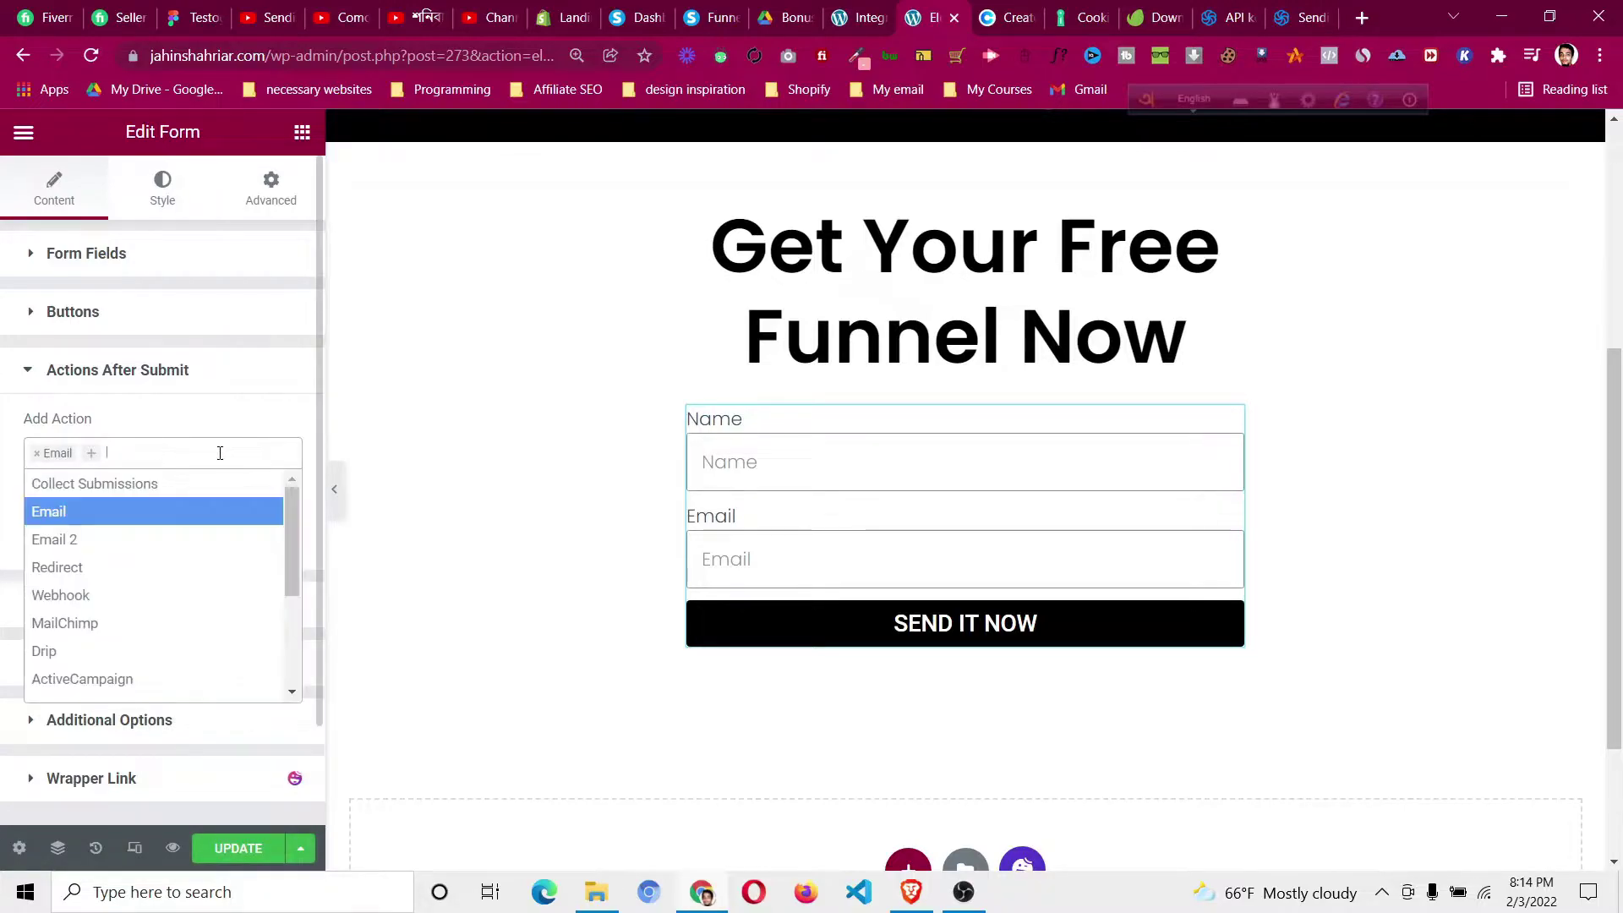
scroll(169, 543, "down", 3)
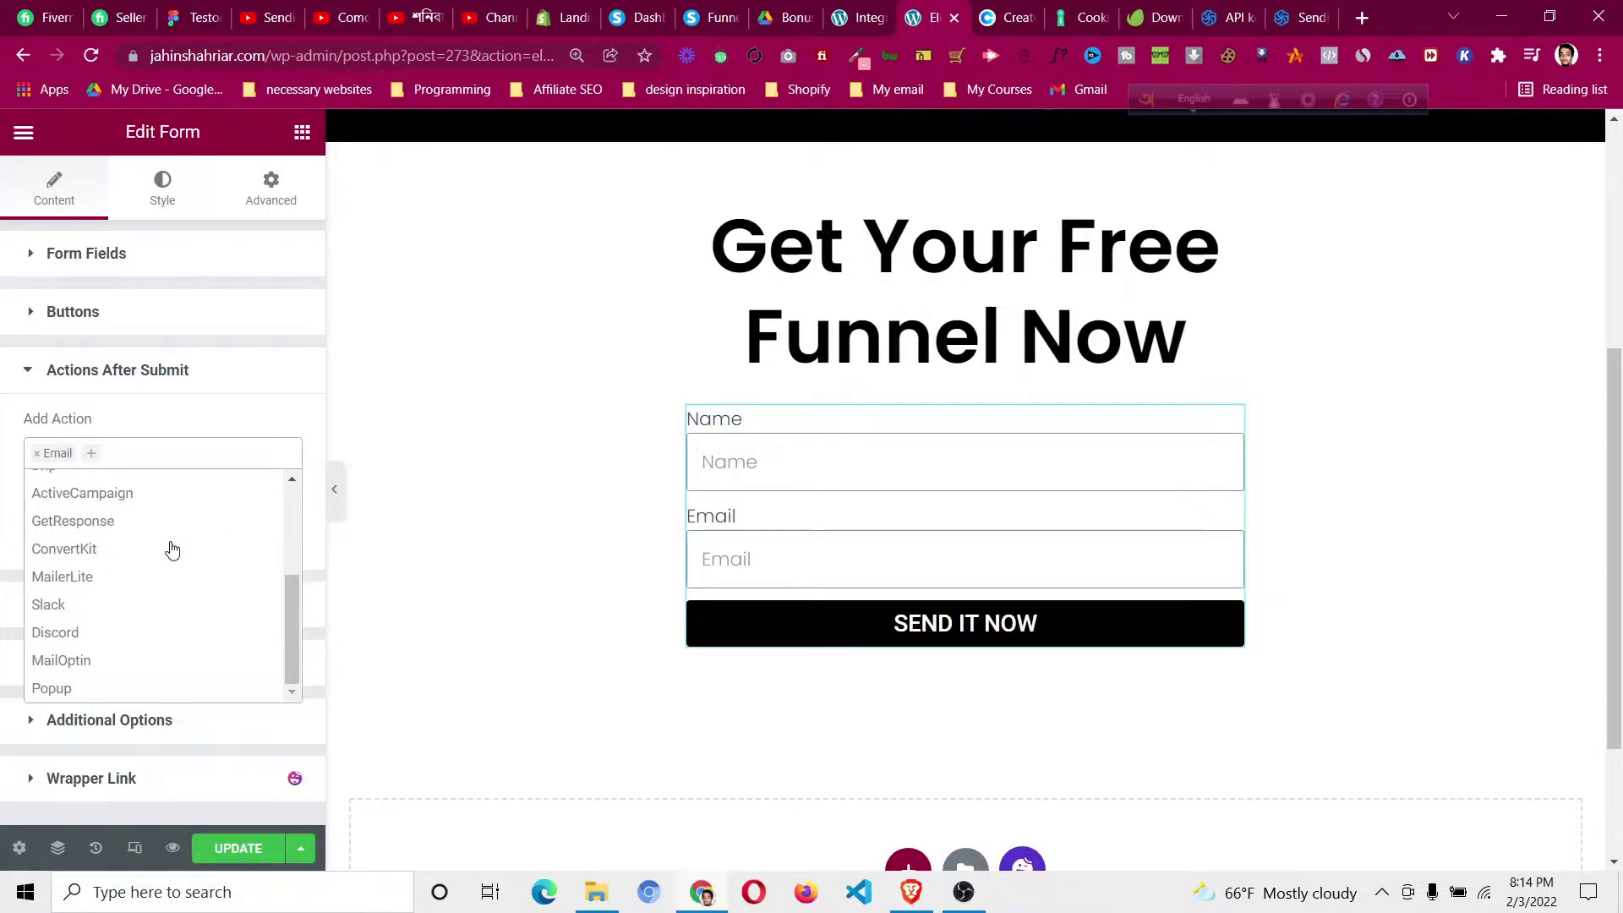
left_click(180, 393)
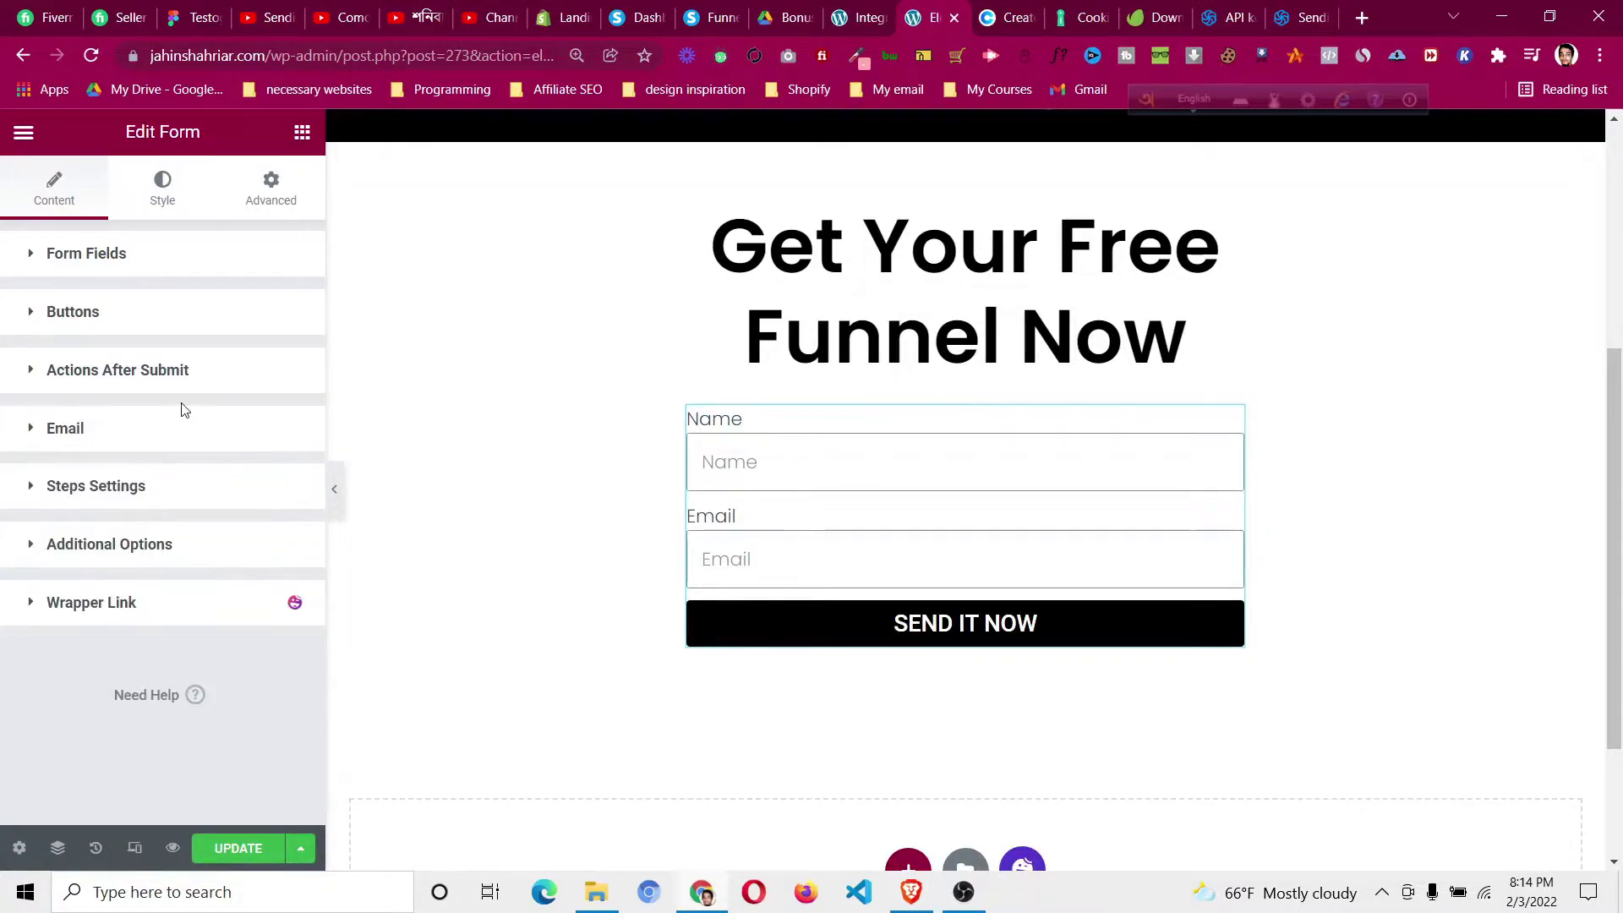
left_click(160, 380)
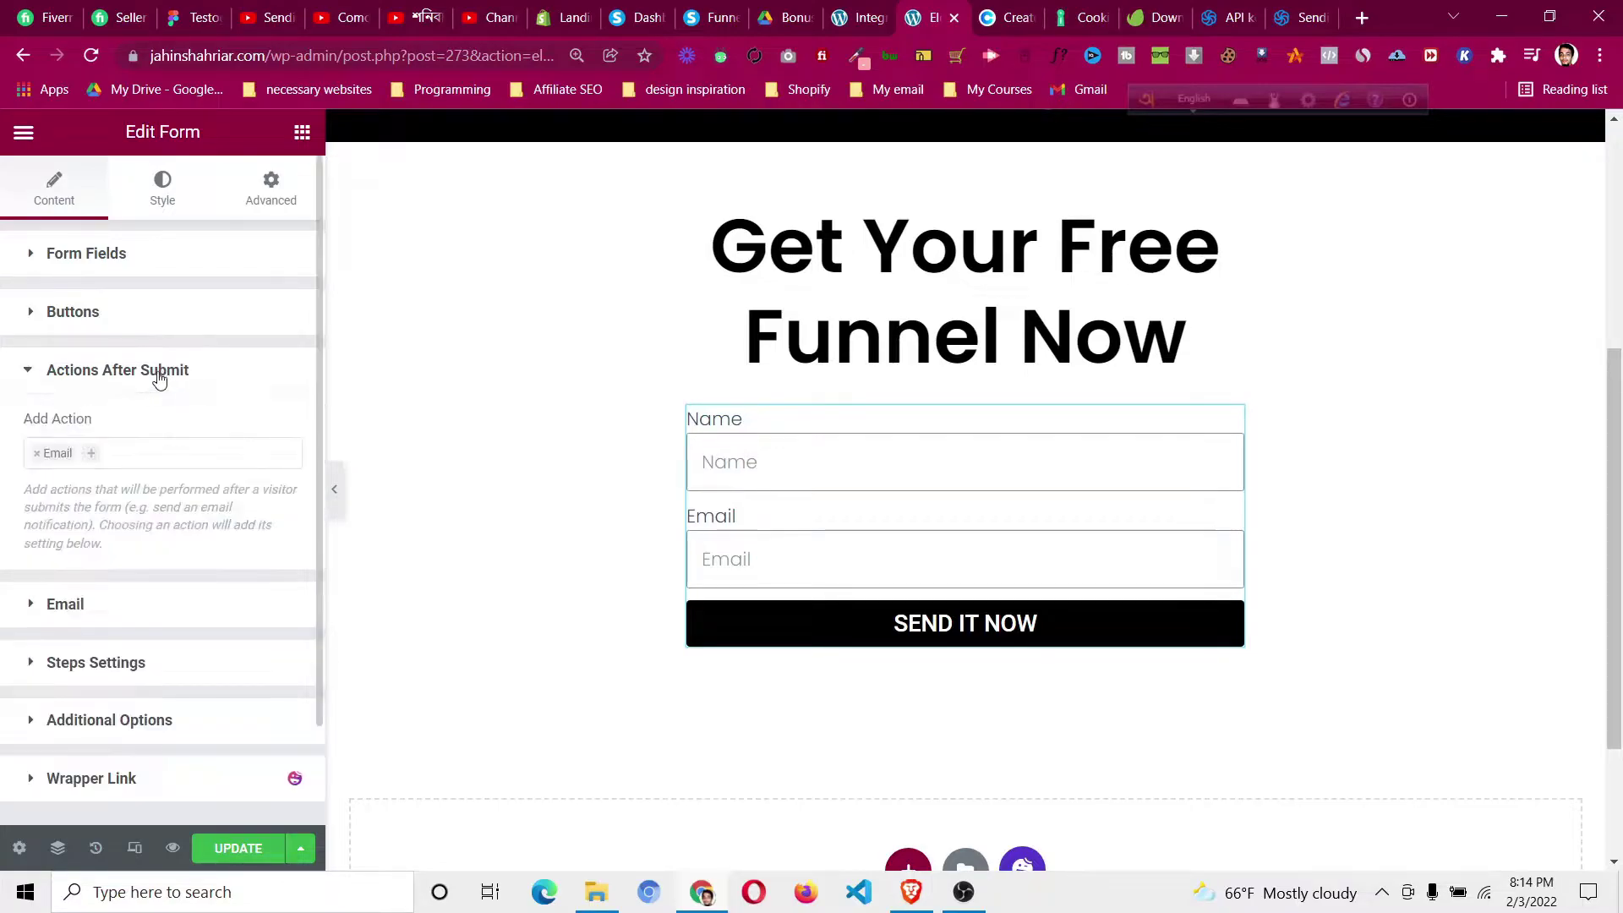
left_click(86, 464)
scroll(97, 597, "down", 1)
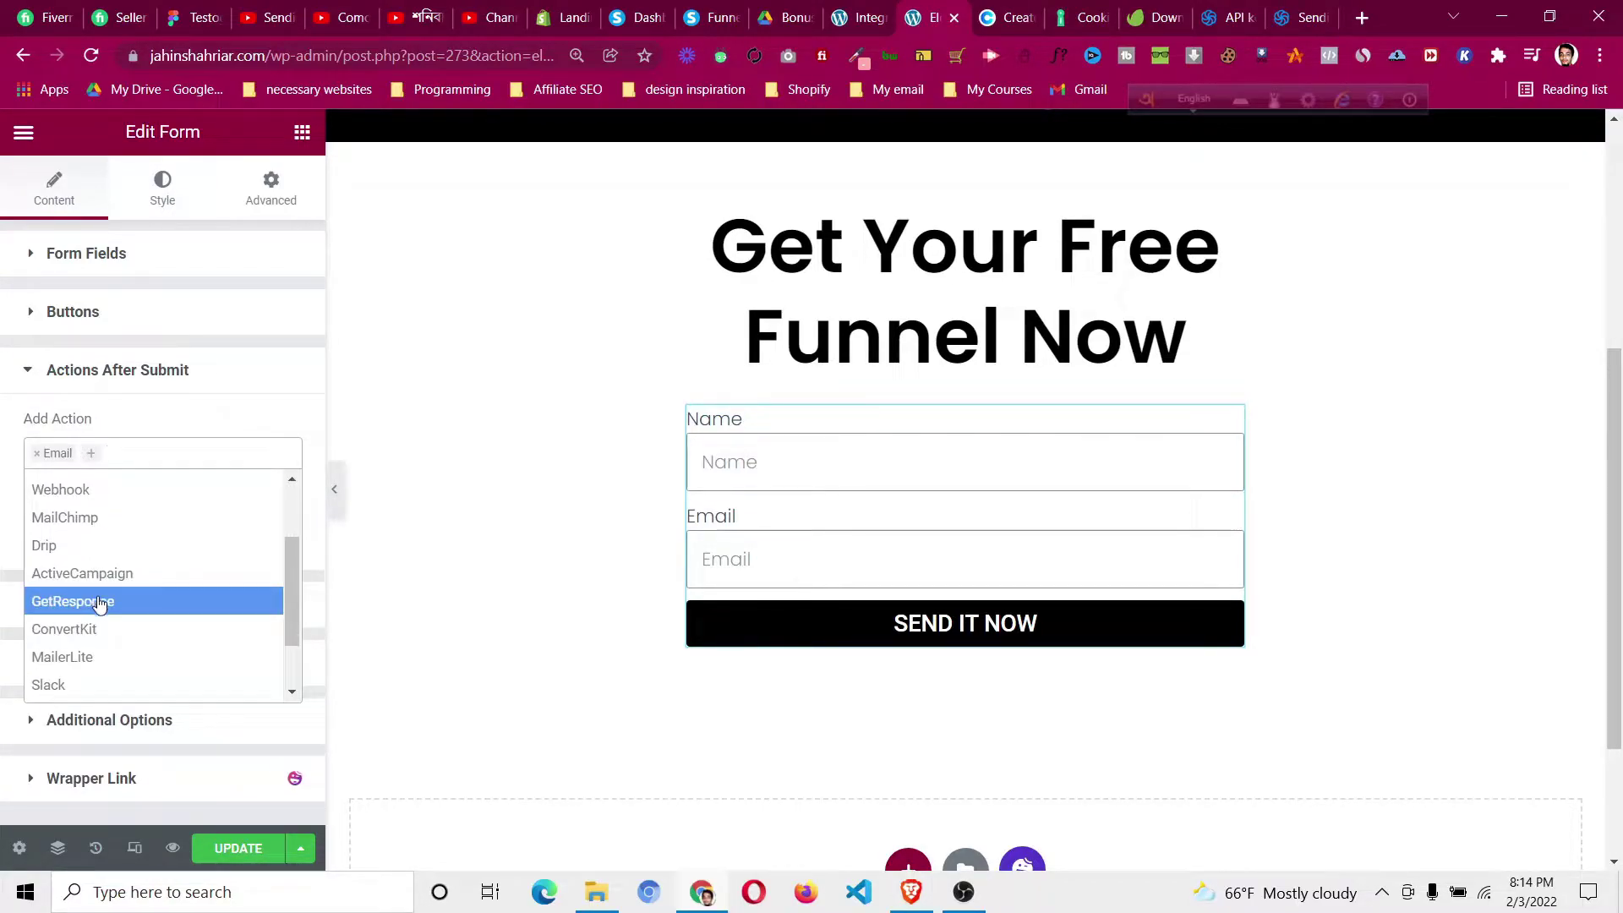
scroll(99, 602, "down", 1)
left_click(81, 673)
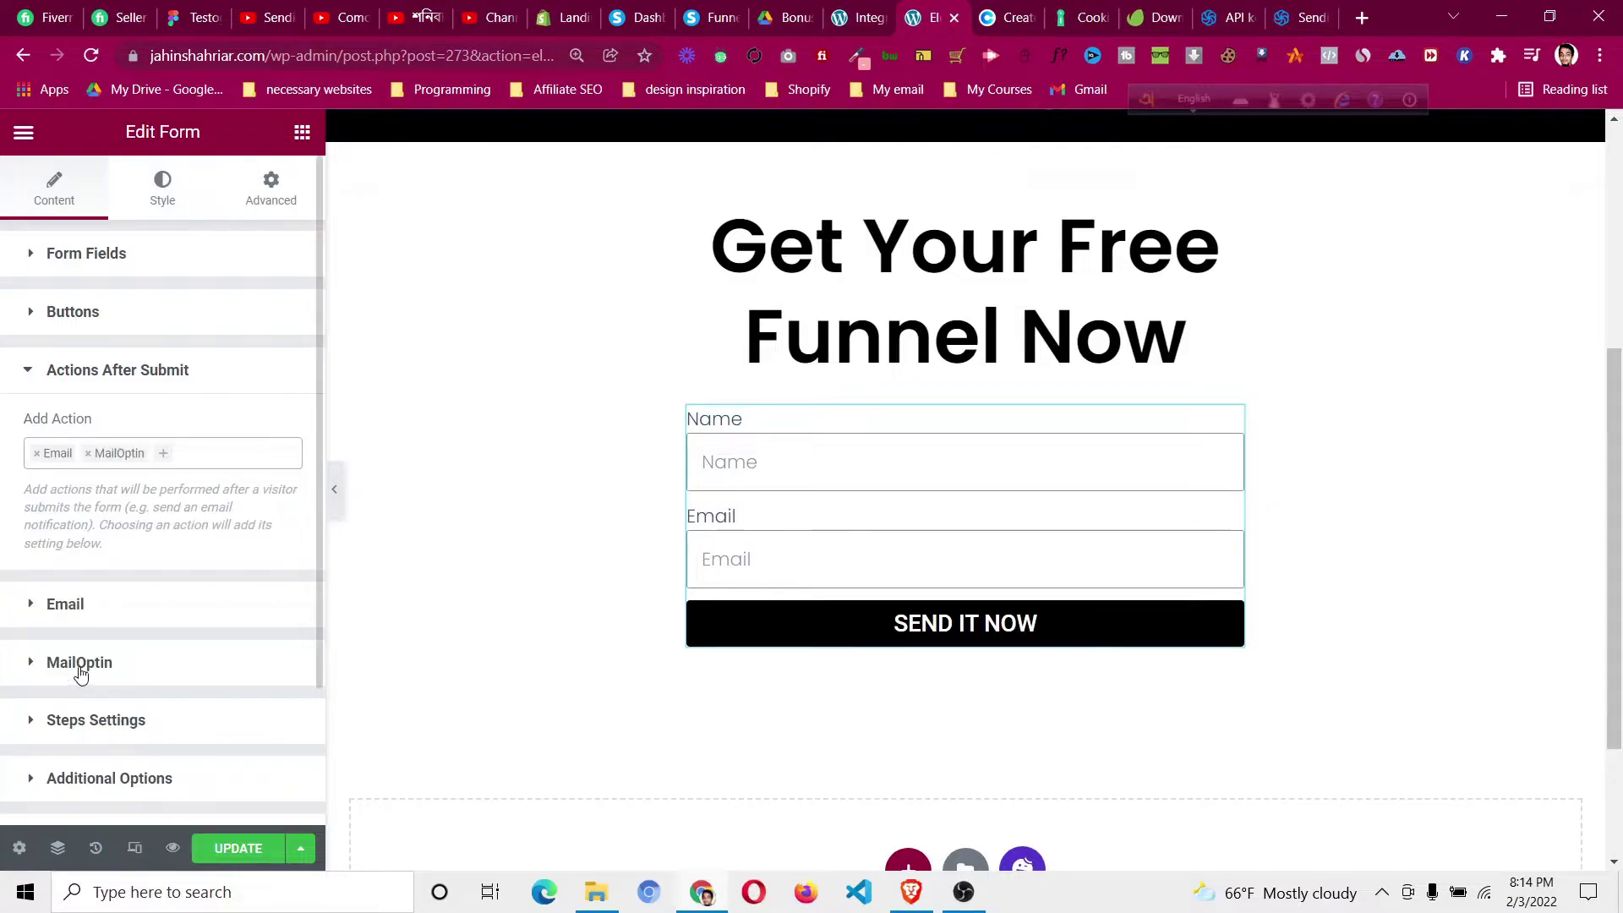
- Set the MailOptin email service to Sendinblue, leaving the email list unselected
scroll(101, 609, "down", 2)
left_click(135, 517)
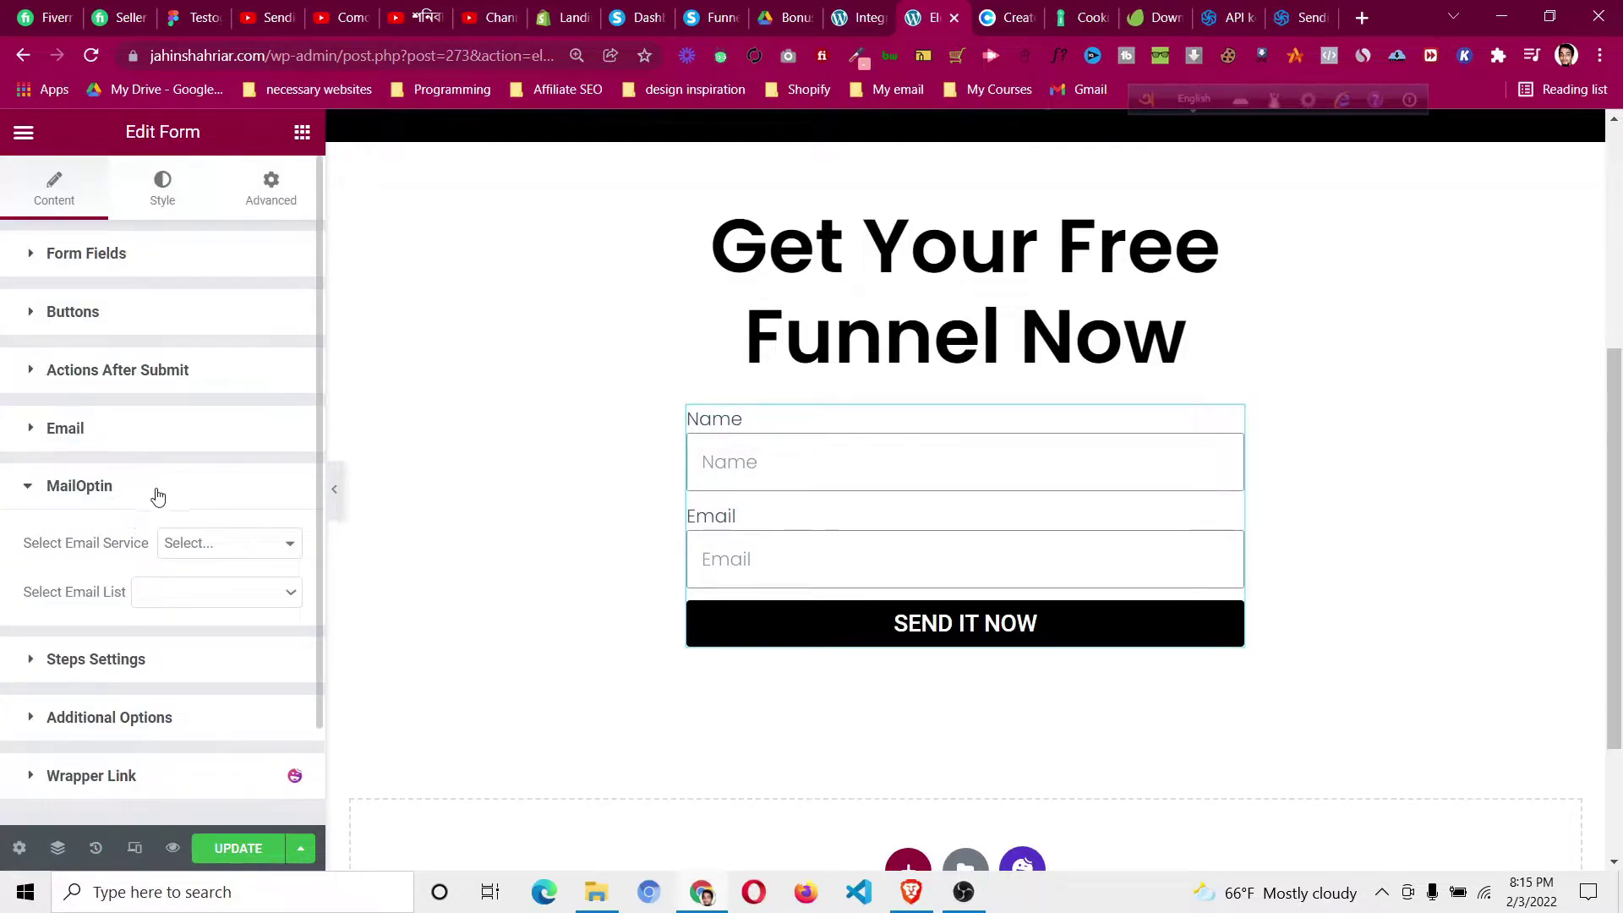
left_click(203, 545)
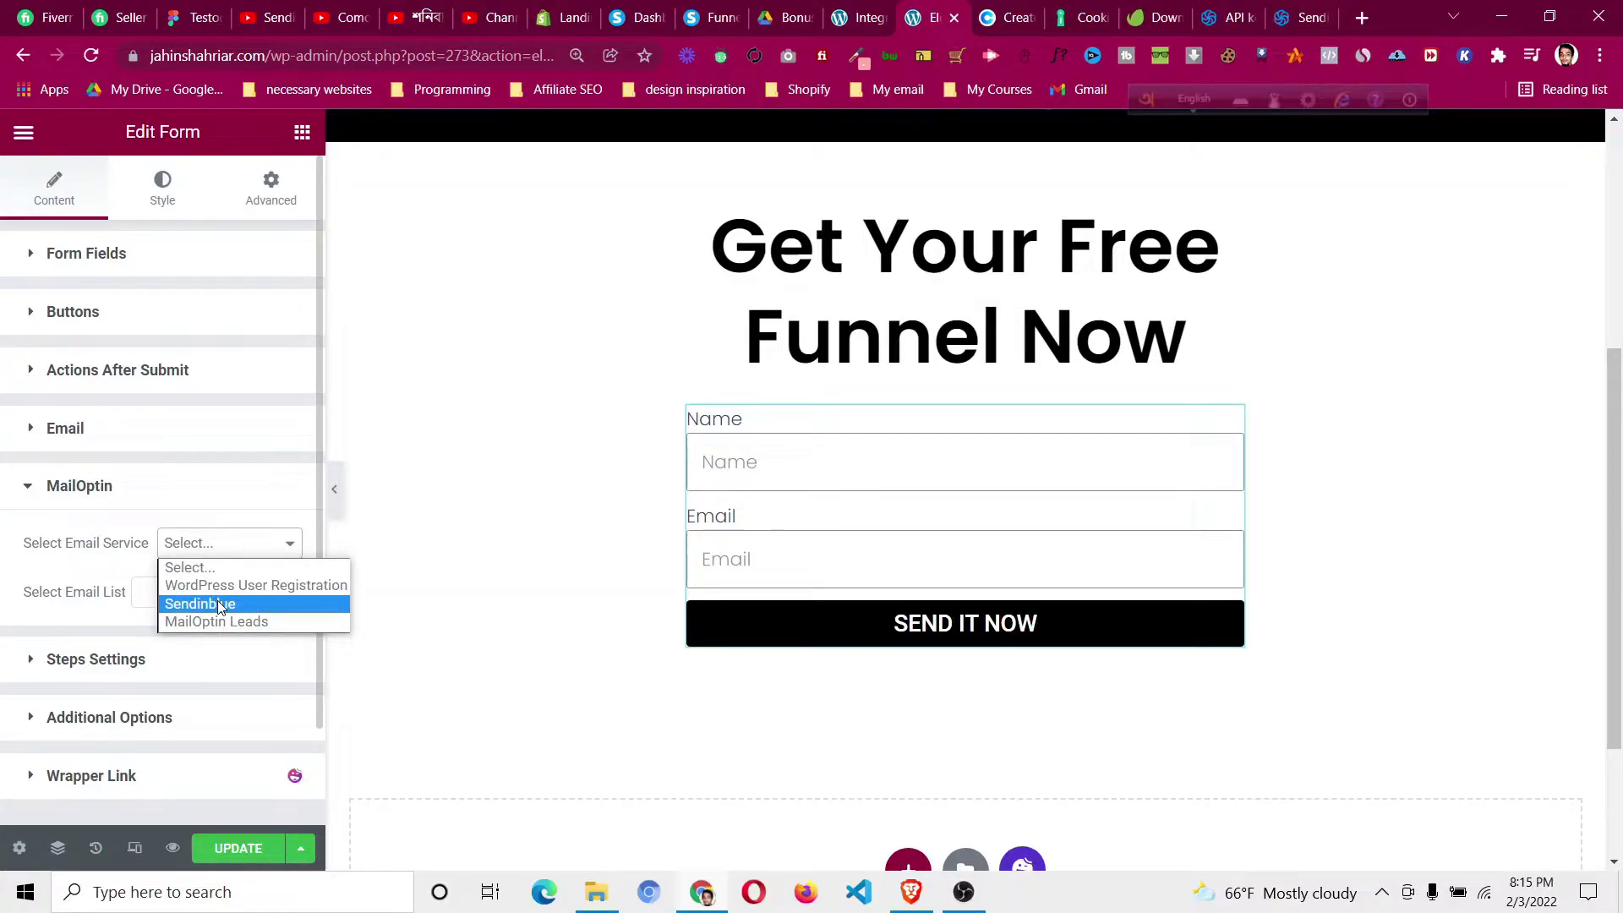
left_click(219, 605)
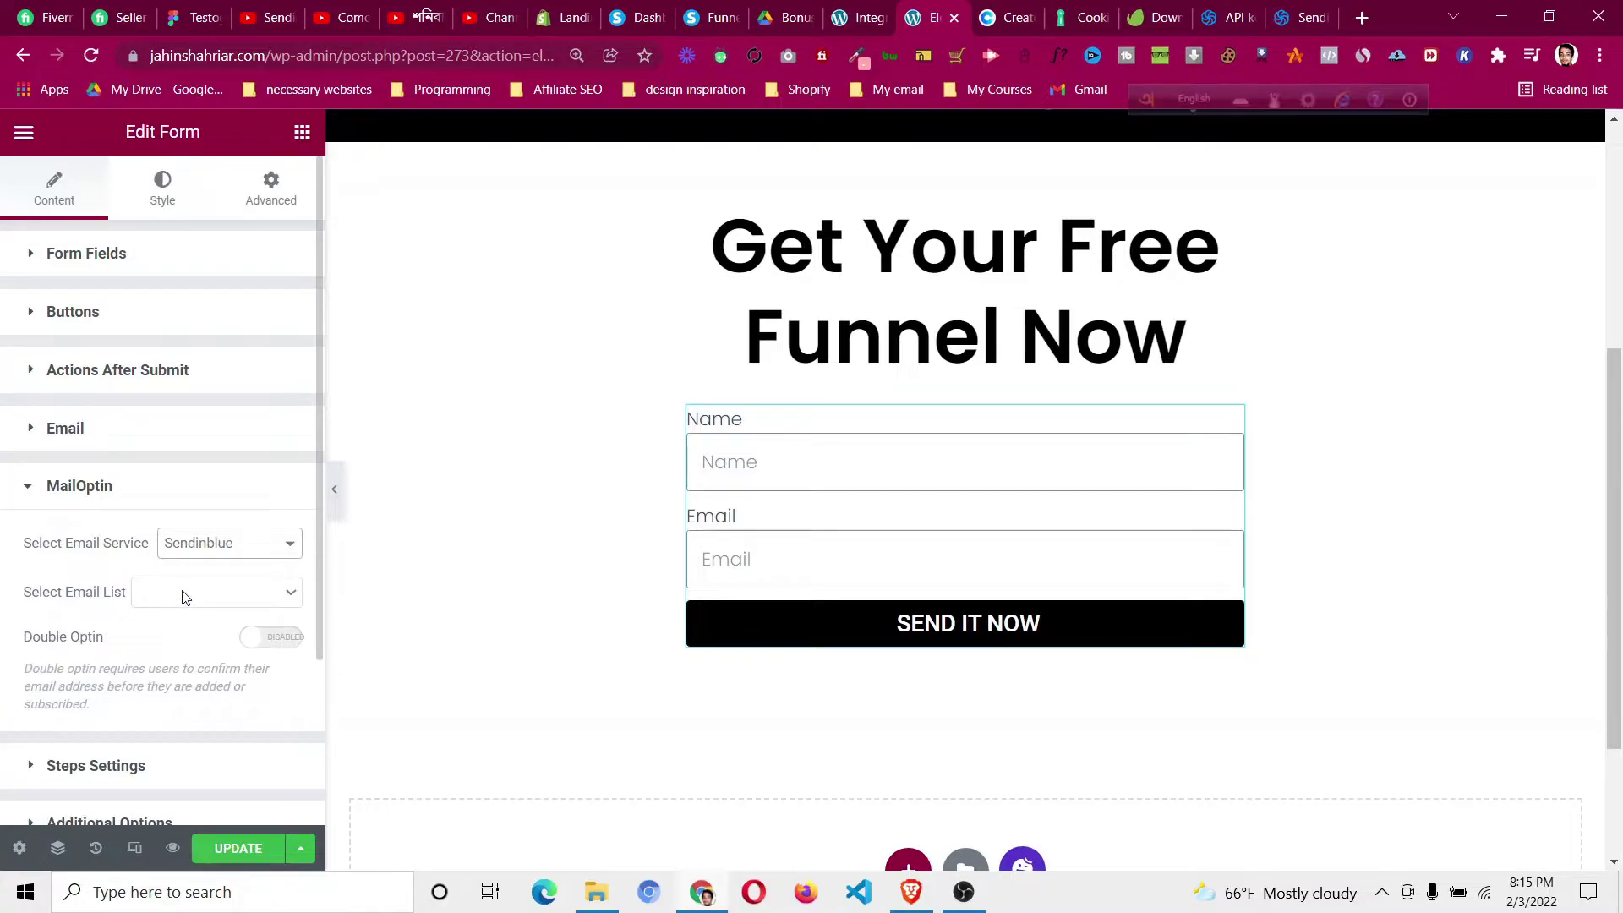
left_click(183, 597)
left_click(179, 599)
- Dismiss Sendinblue's API key dialog and view Contacts > Lists, showing three lists
left_click(1304, 14)
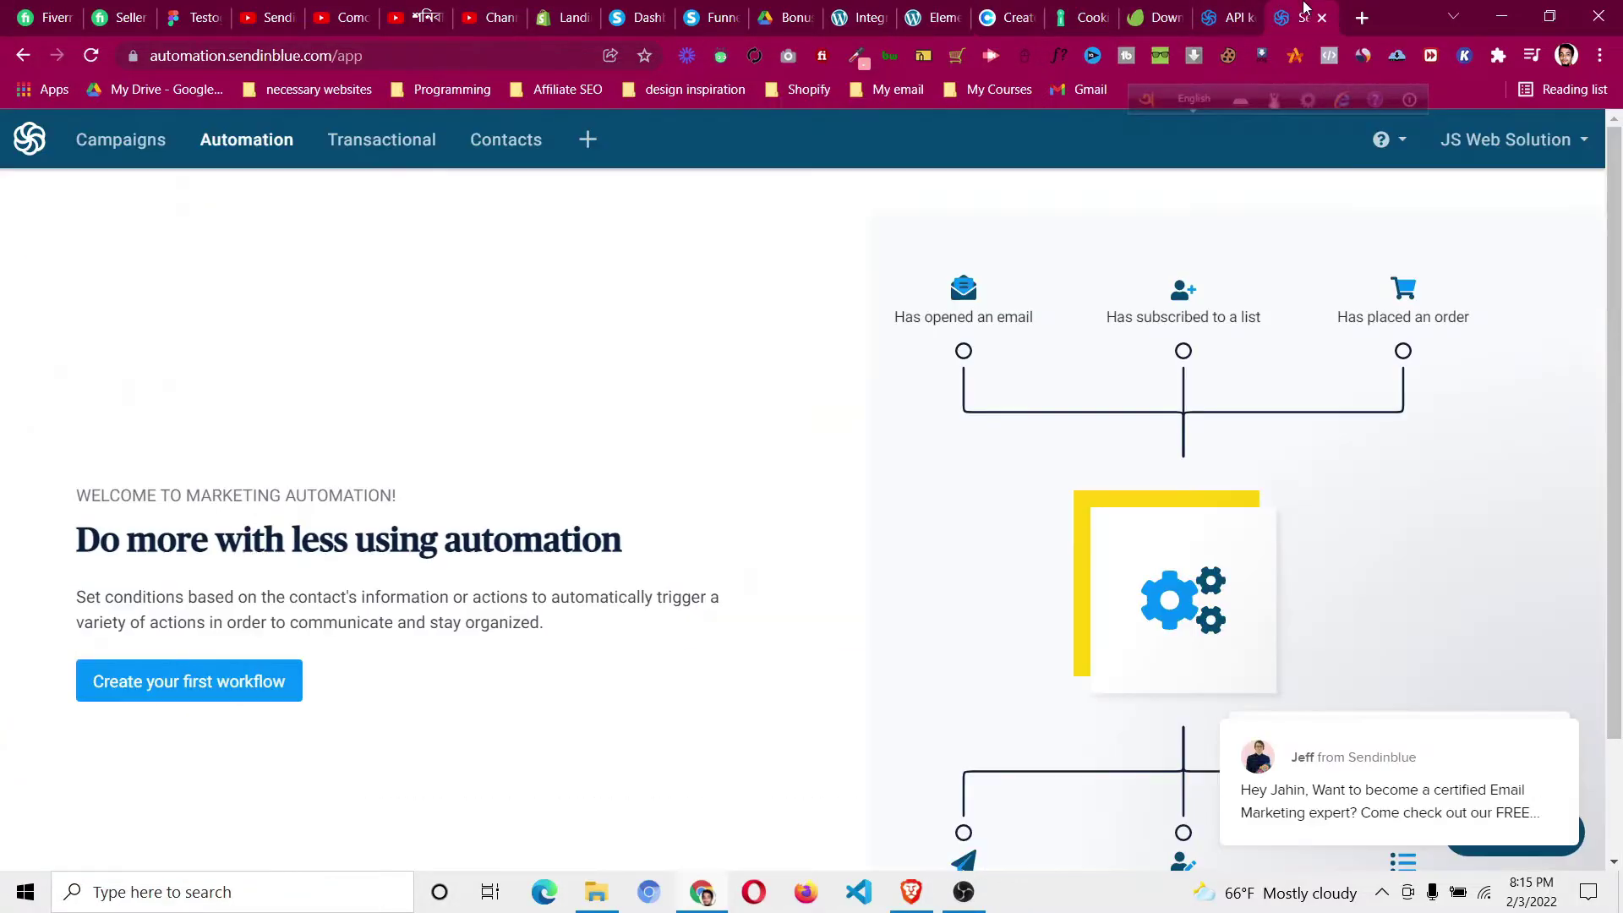
left_click(1220, 9)
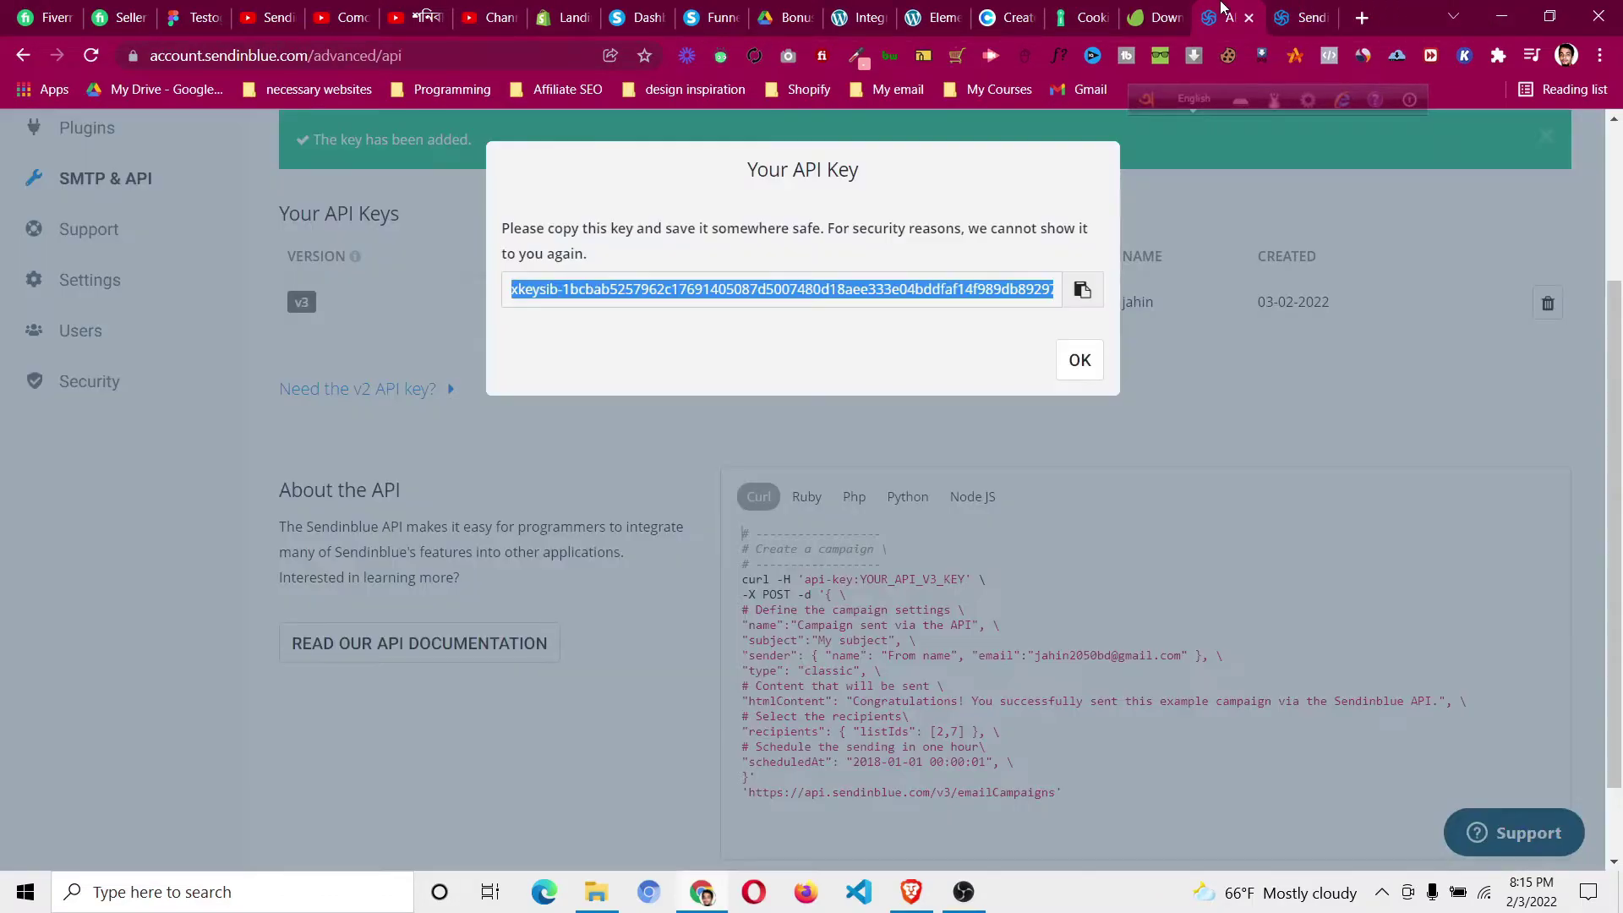
left_click(1085, 364)
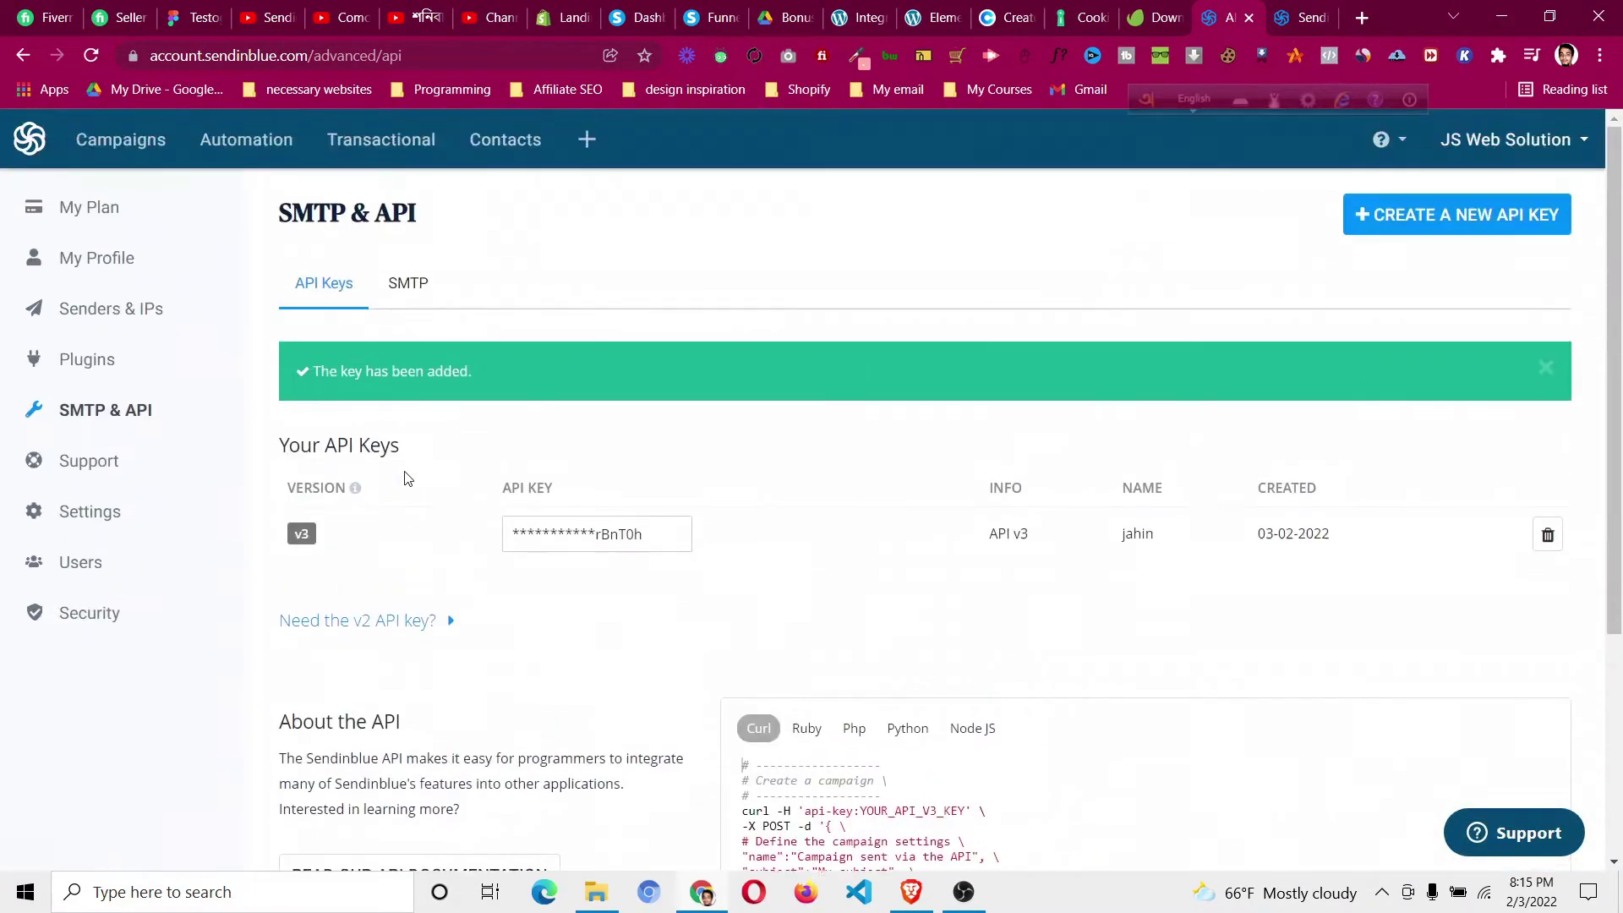
left_click(495, 152)
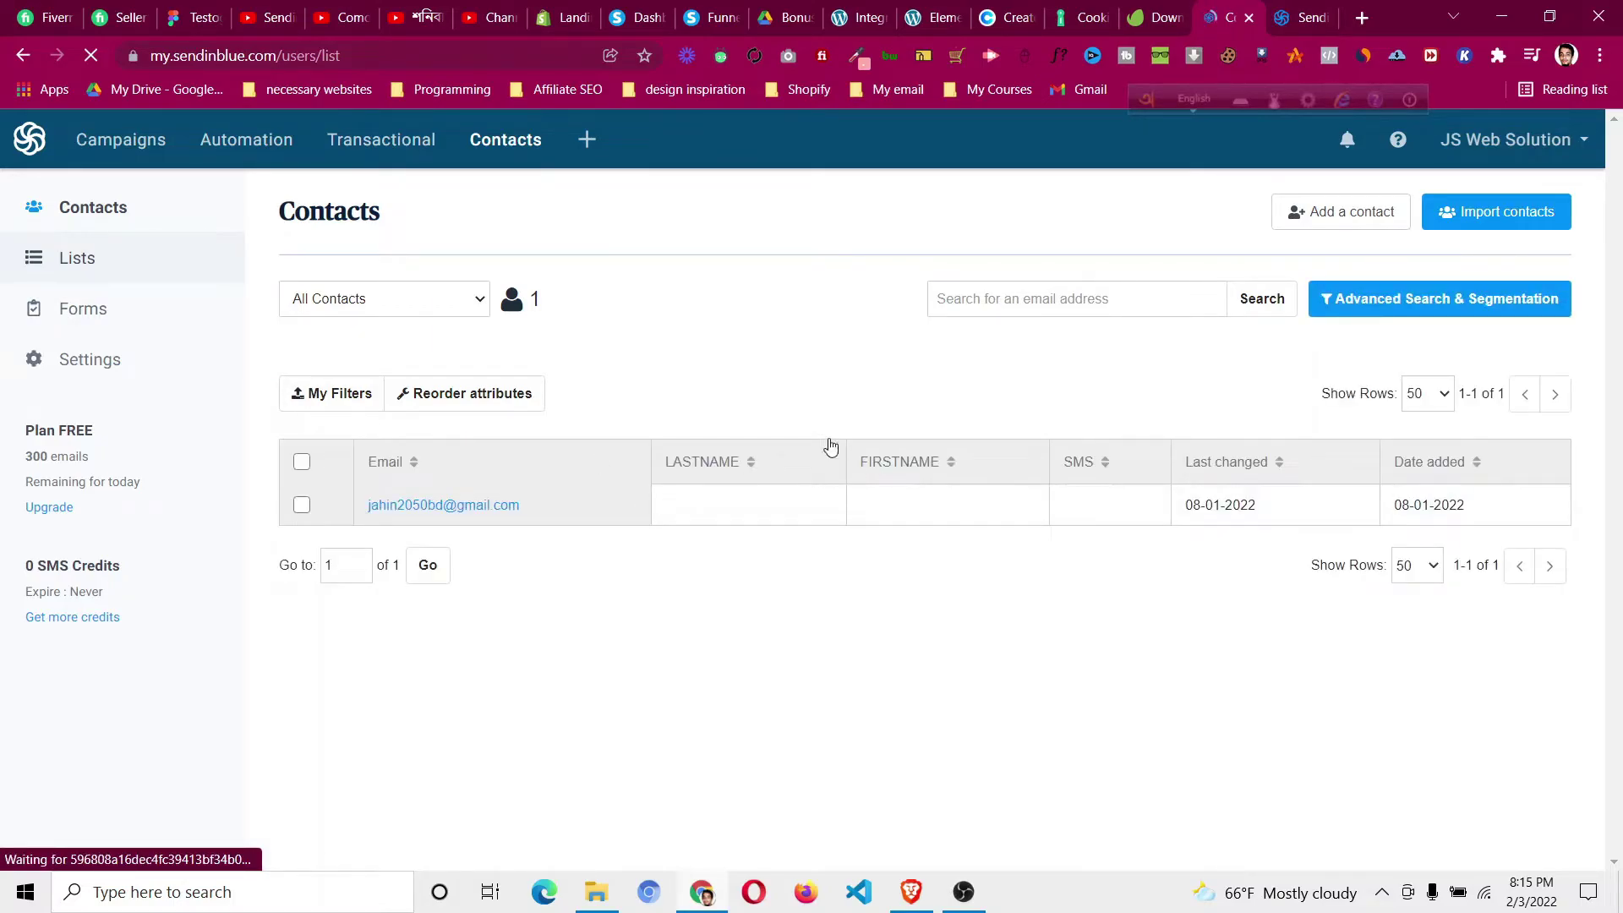
left_click(106, 263)
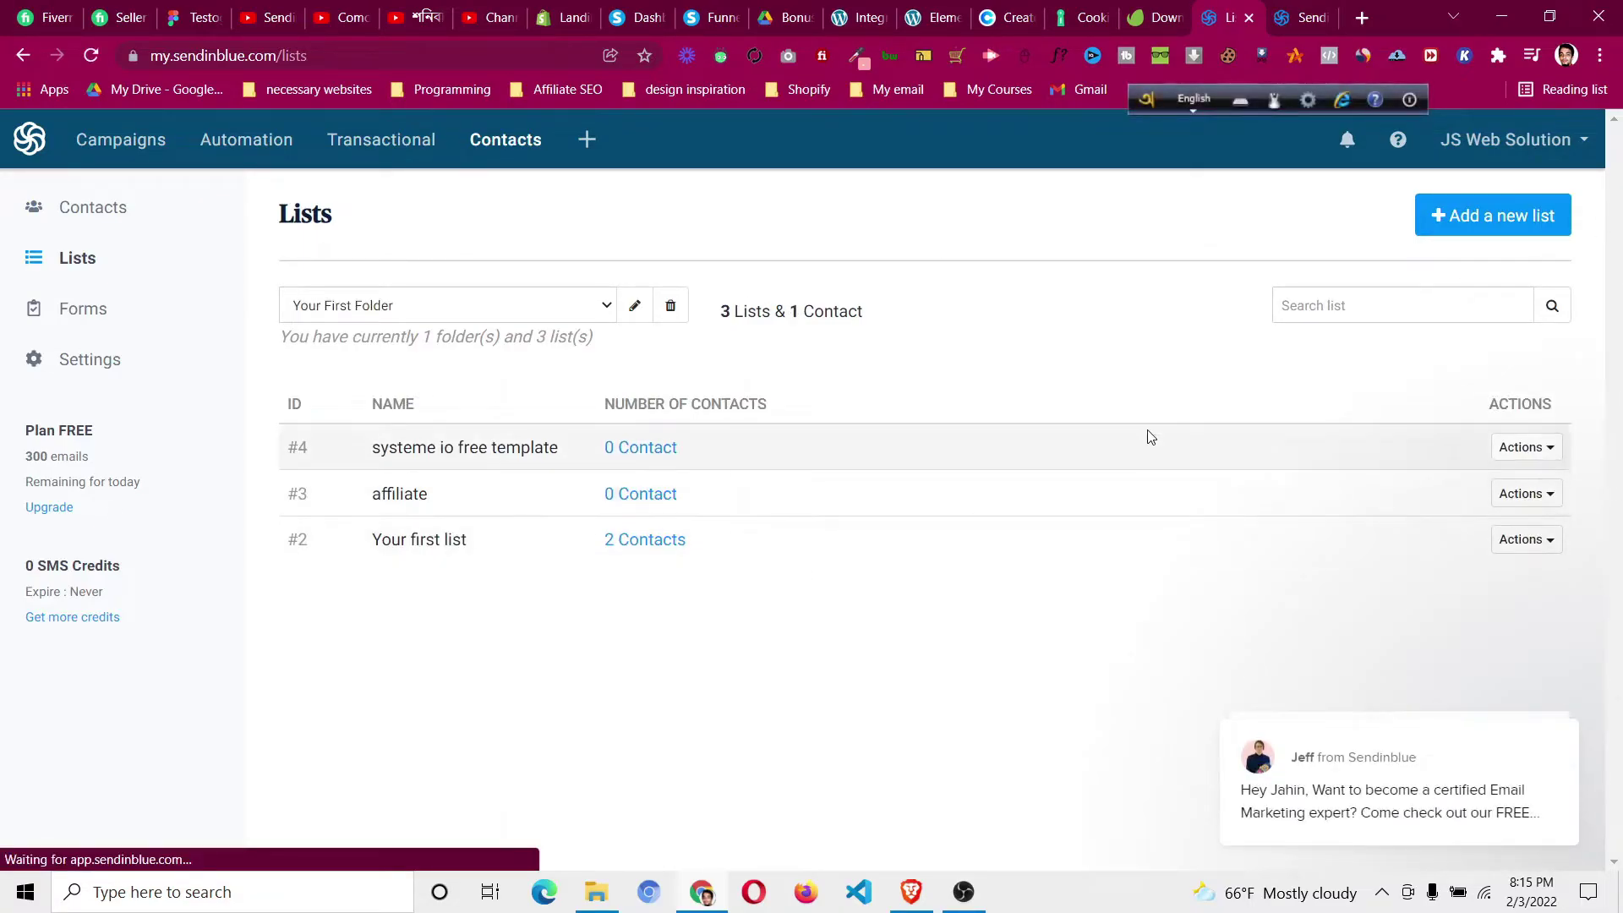
- Choose 'systeme io free template' as the MailOptin email list, leaving Double Optin off
left_click(932, 12)
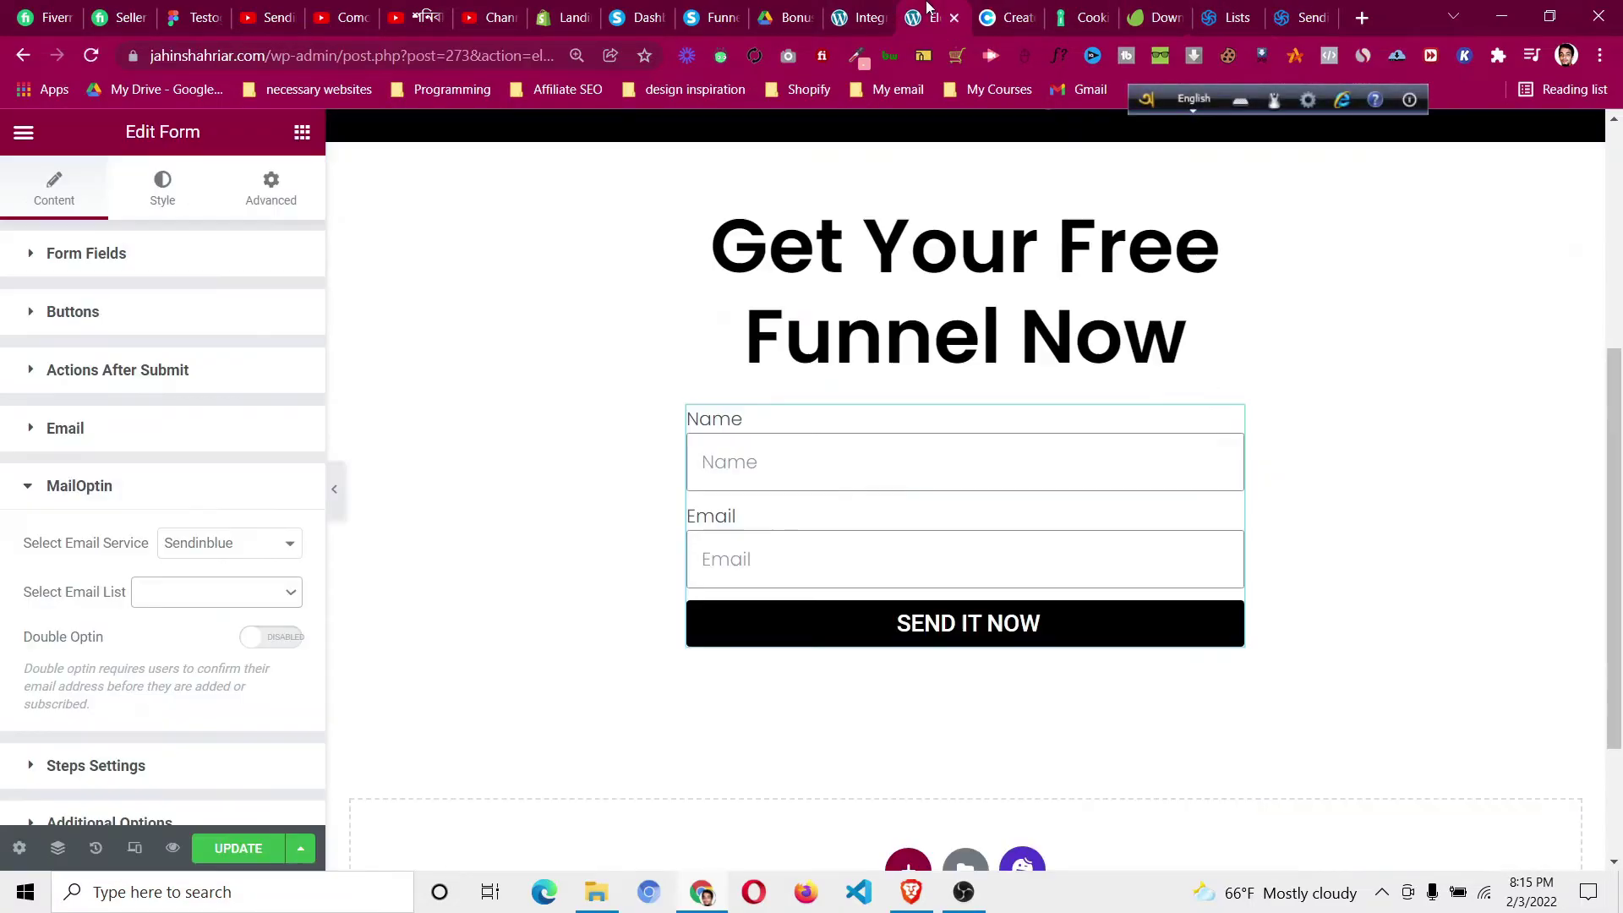
left_click(194, 594)
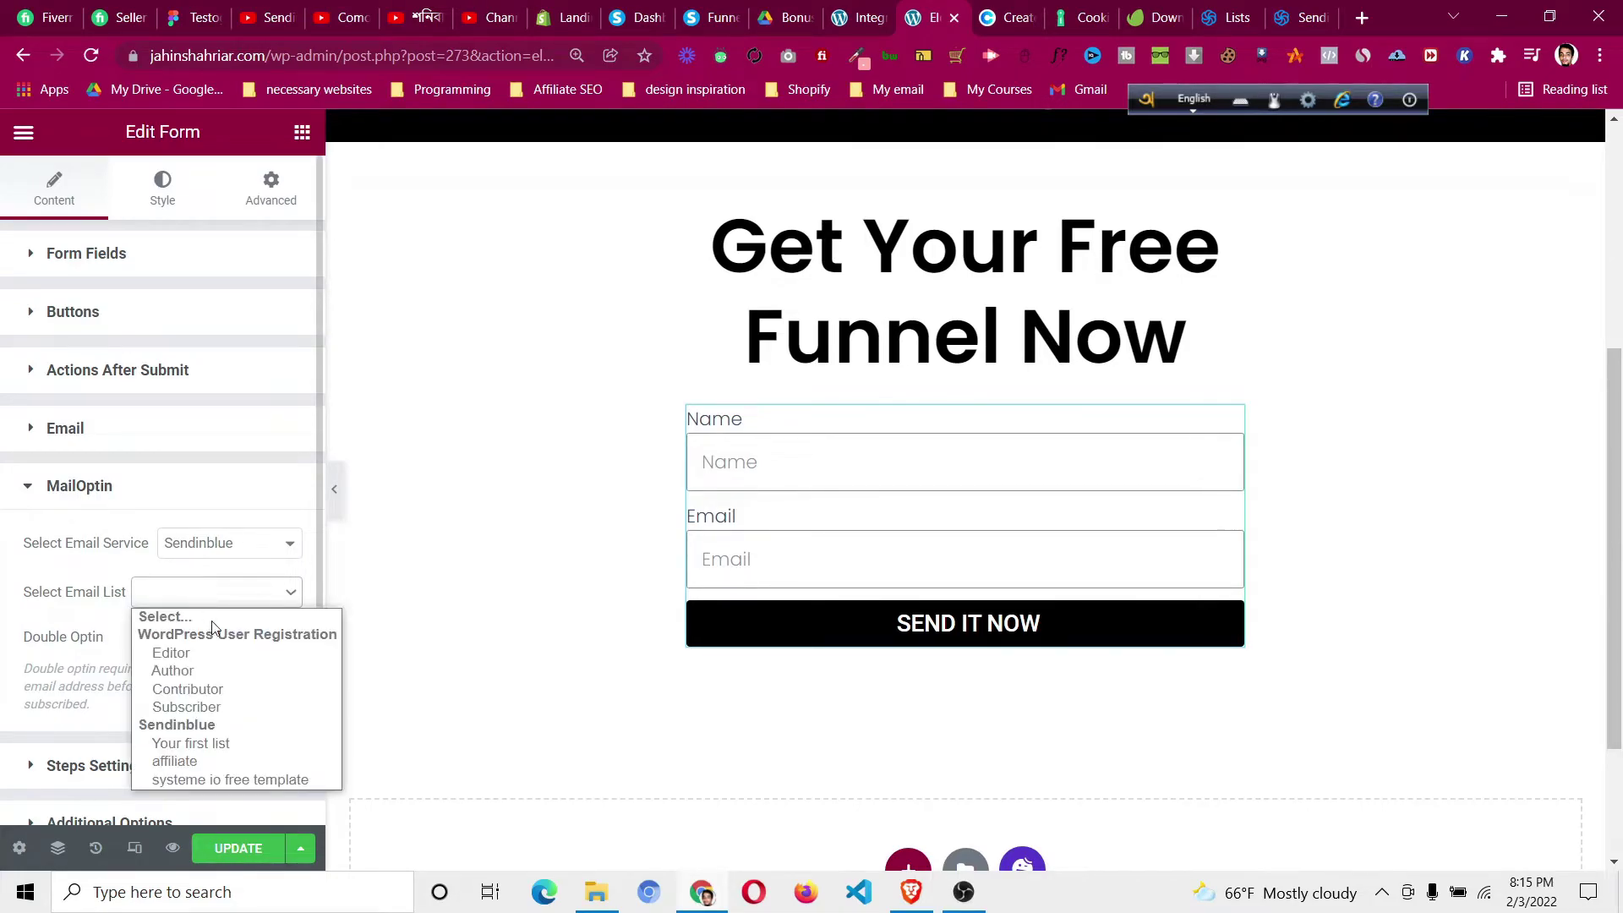
left_click(243, 781)
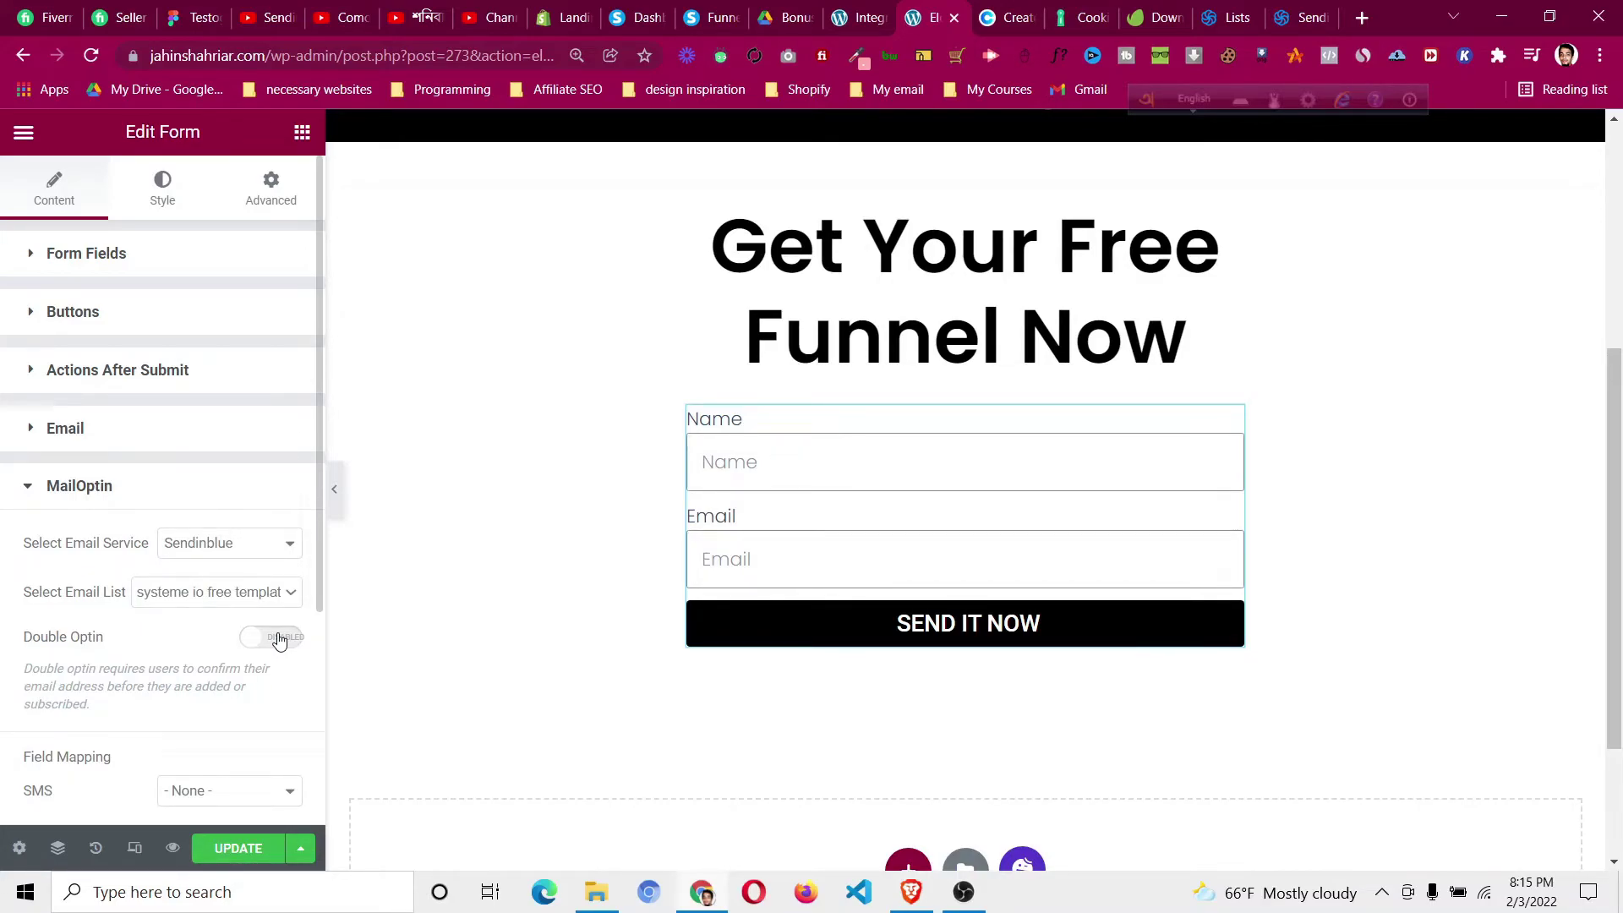
left_click(279, 641)
left_click(279, 641)
scroll(215, 708, "down", 4)
- Review MailOptin Field Mapping, keeping the SMS field mapped to None
left_click(911, 122)
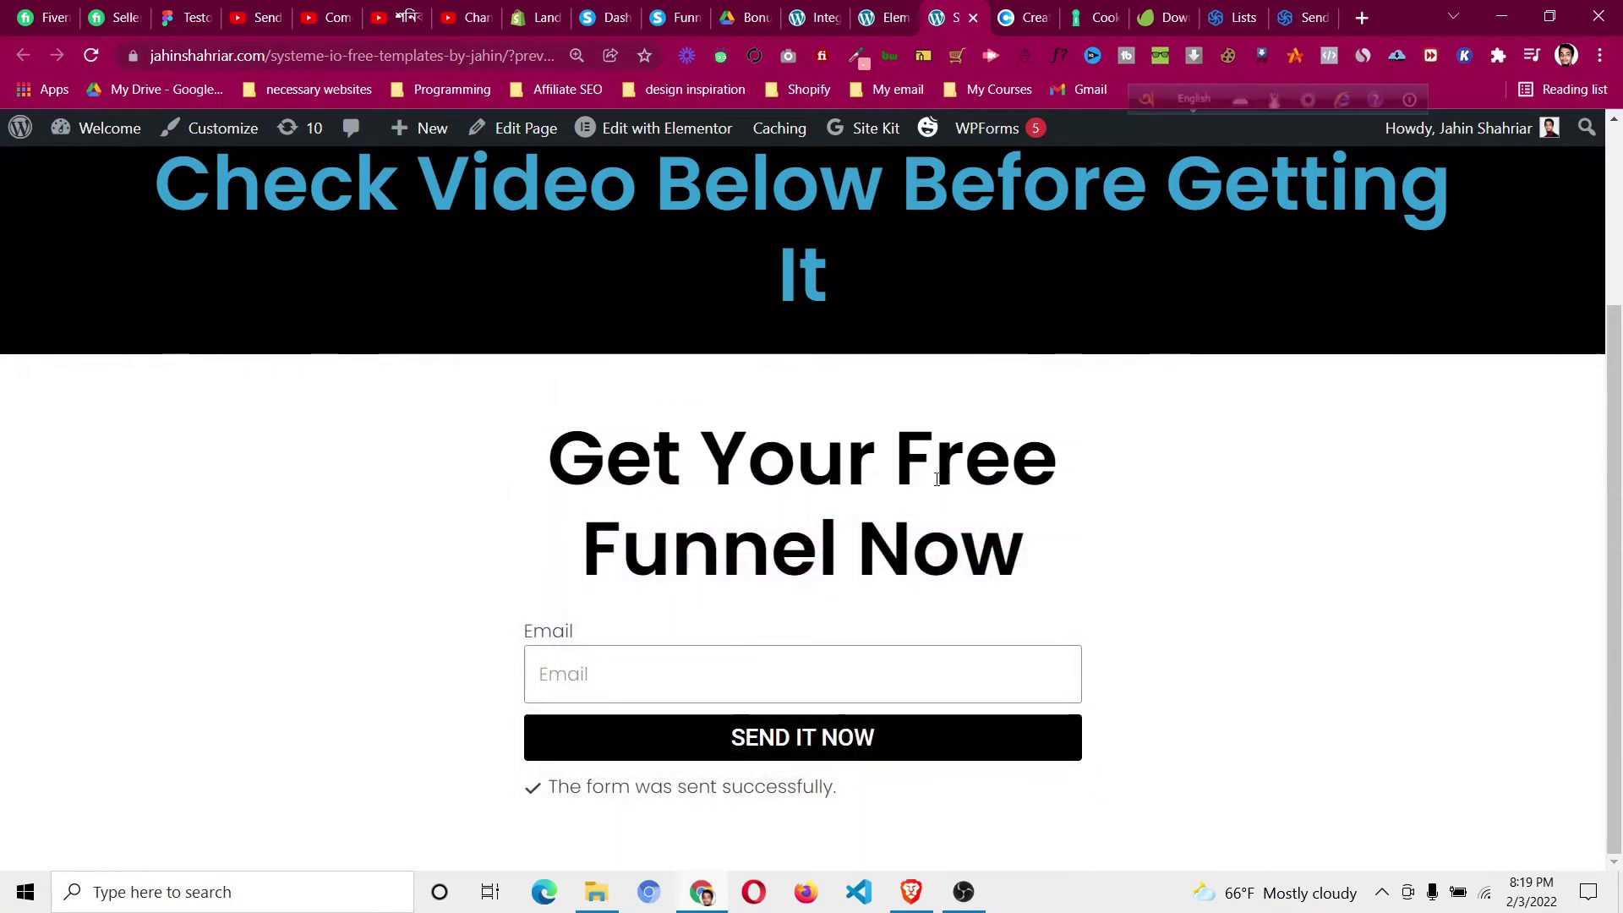
left_click(891, 7)
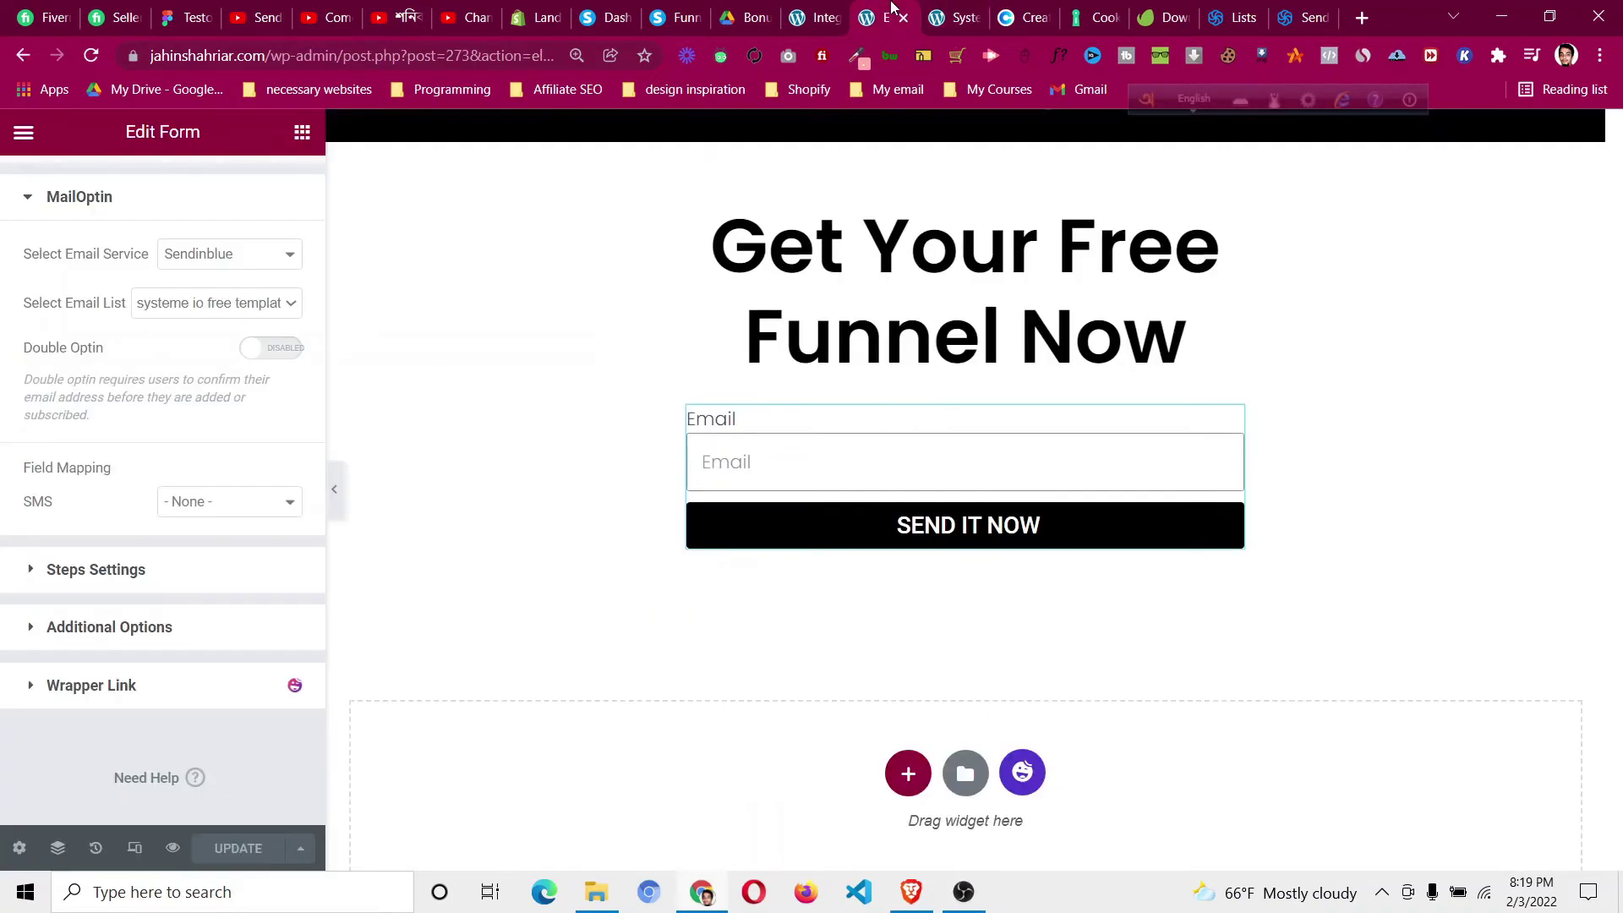
scroll(148, 517, "up", 3)
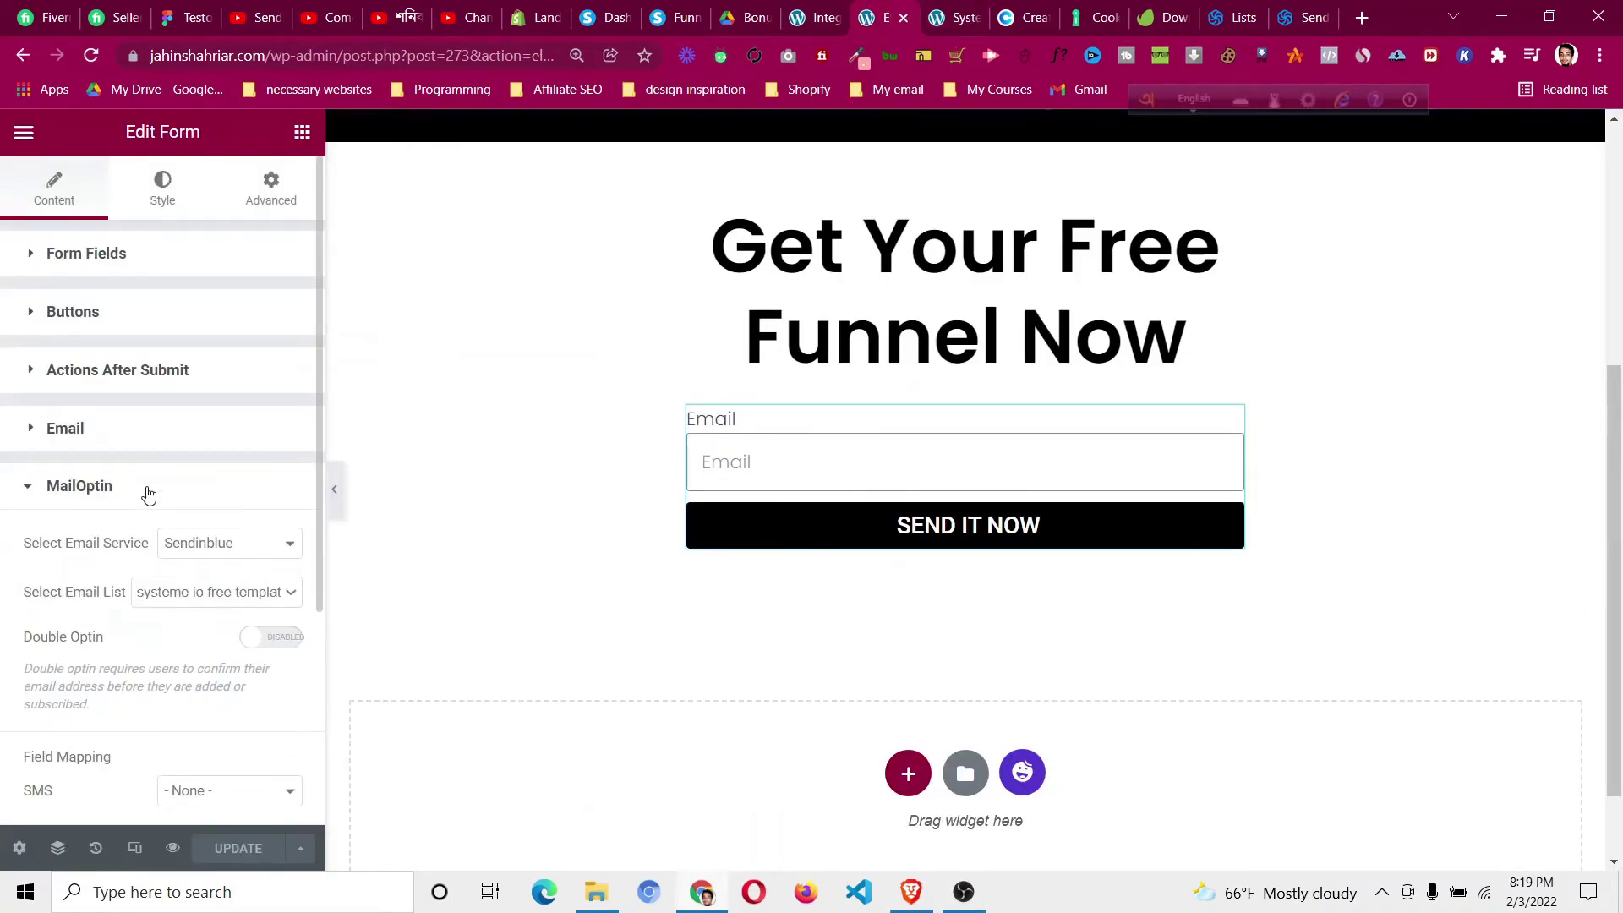
left_click(147, 495)
scroll(193, 687, "down", 2)
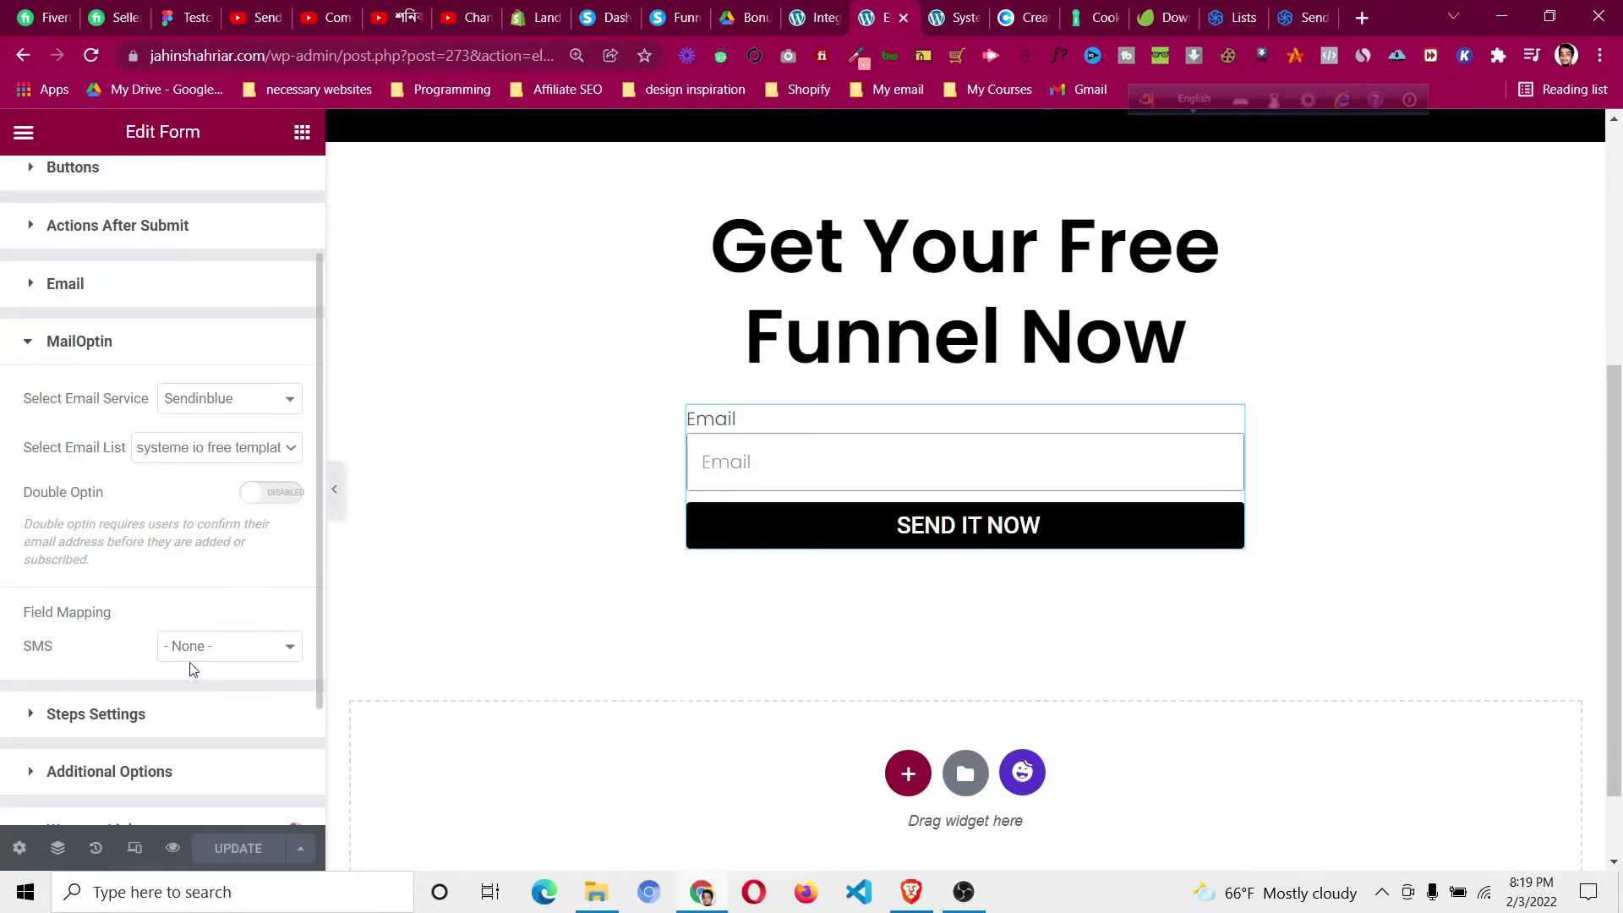
left_click(187, 651)
left_click(187, 651)
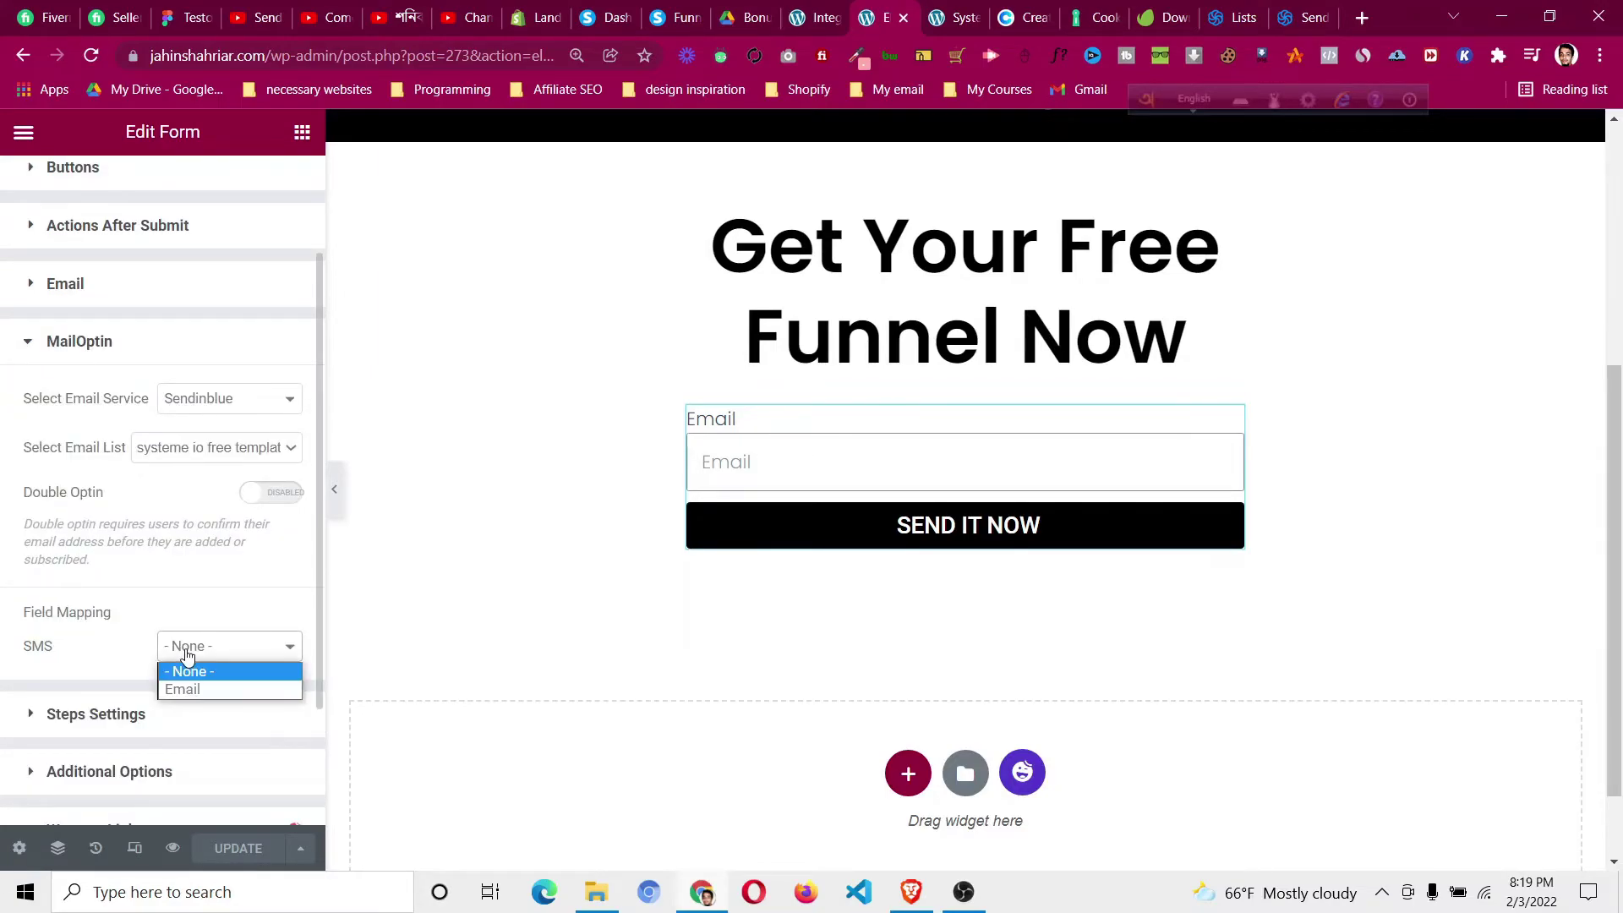
left_click(188, 653)
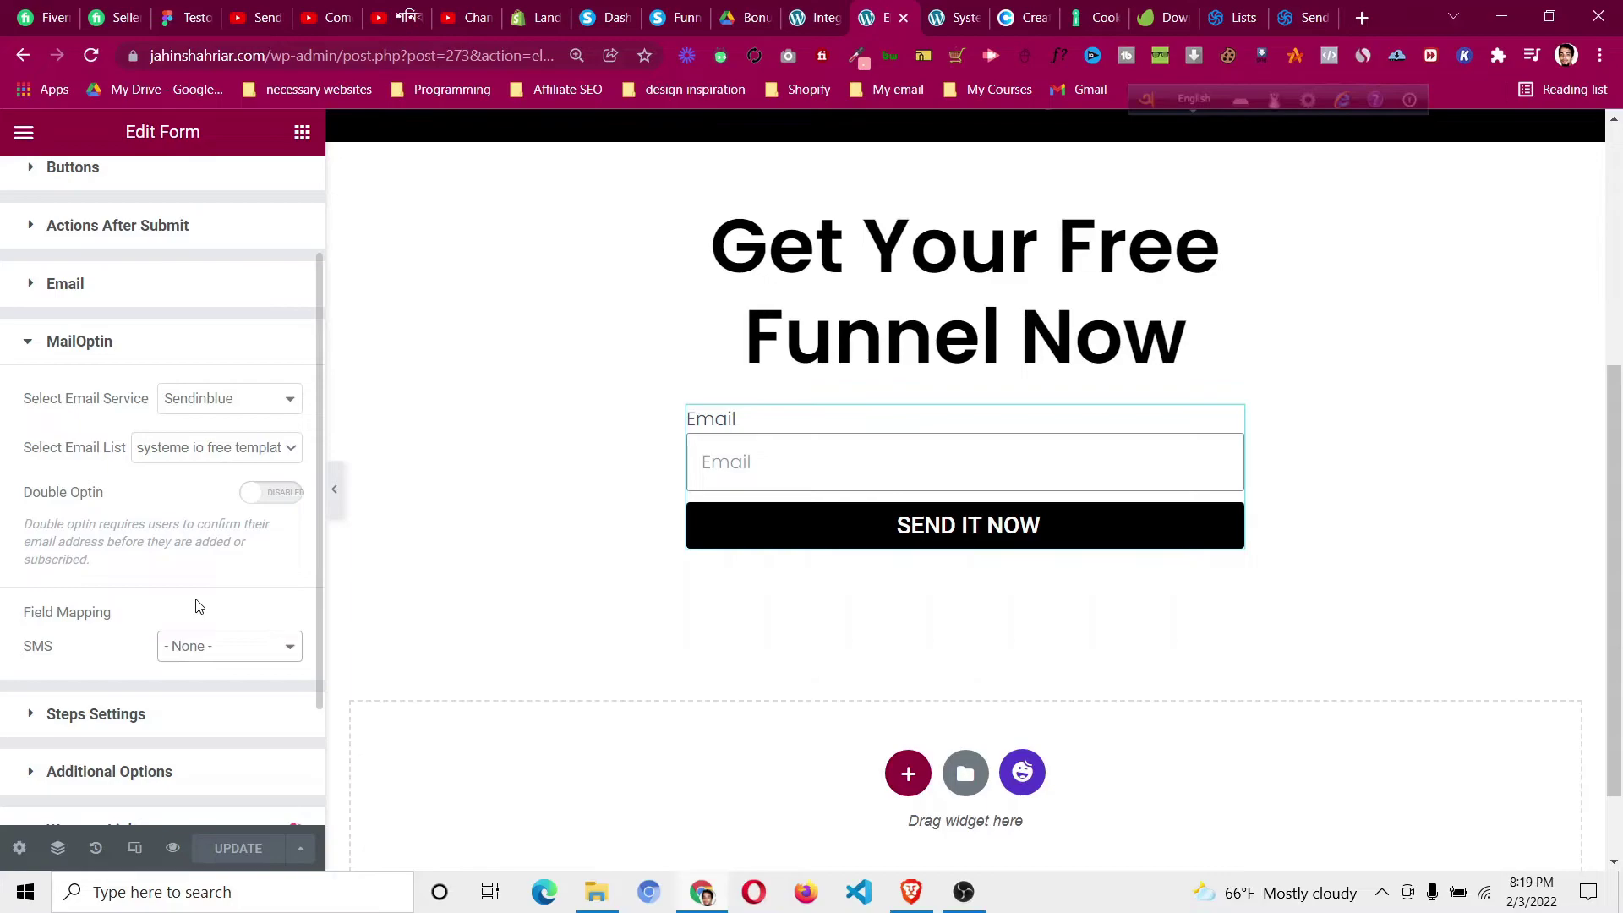
left_click(219, 653)
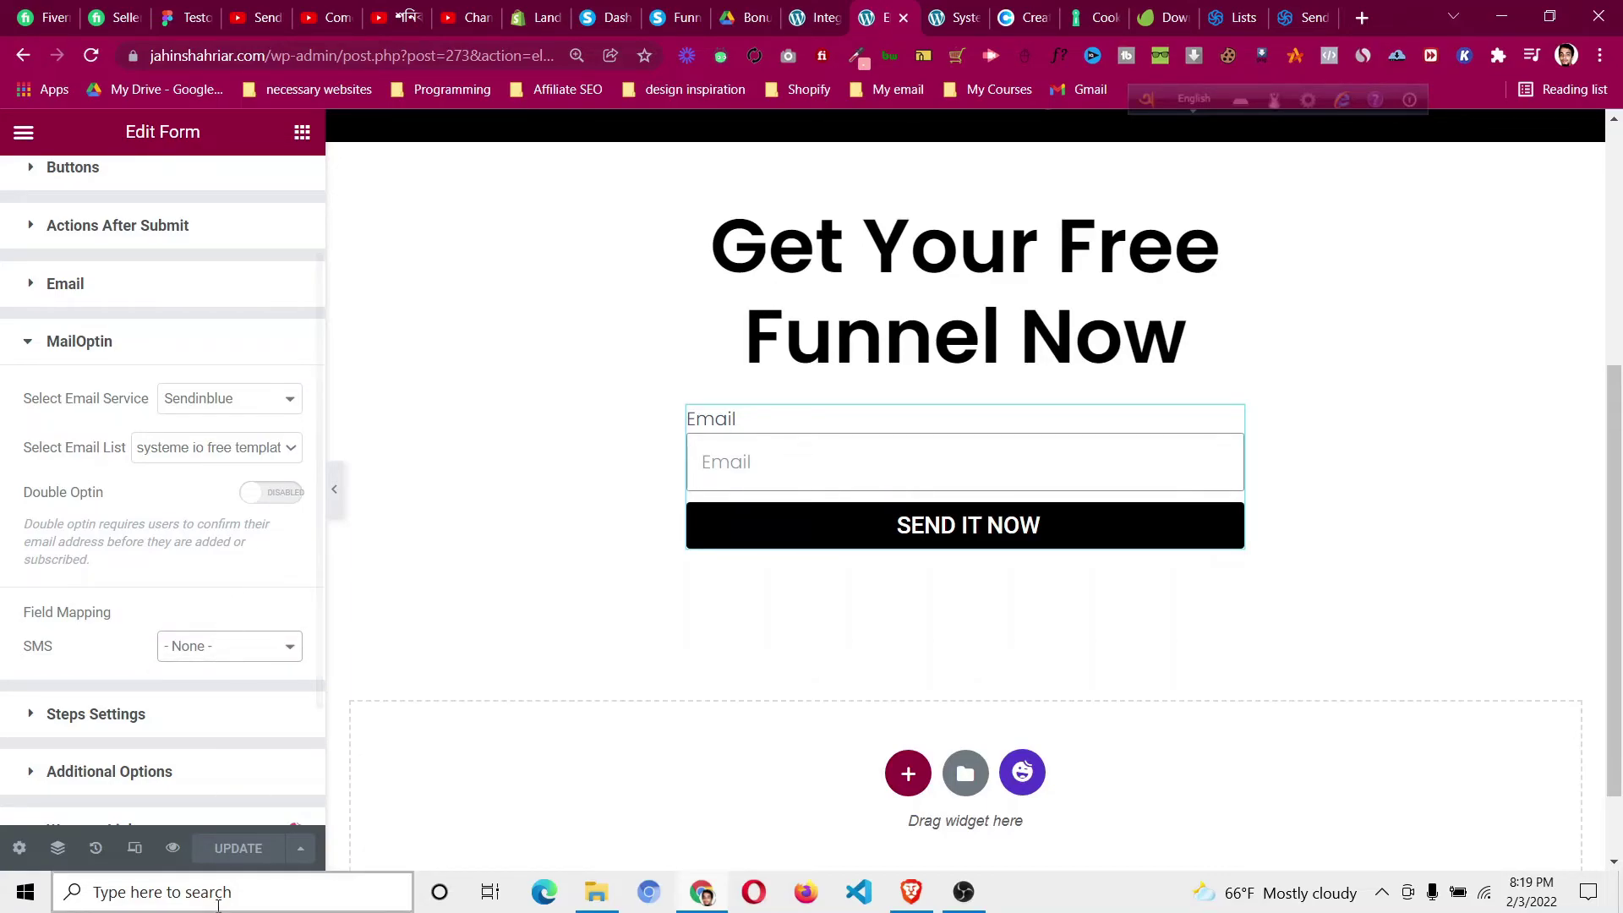
- Expand Form Fields and check the live page's form-sent-successfully message
scroll(67, 376, "up", 2)
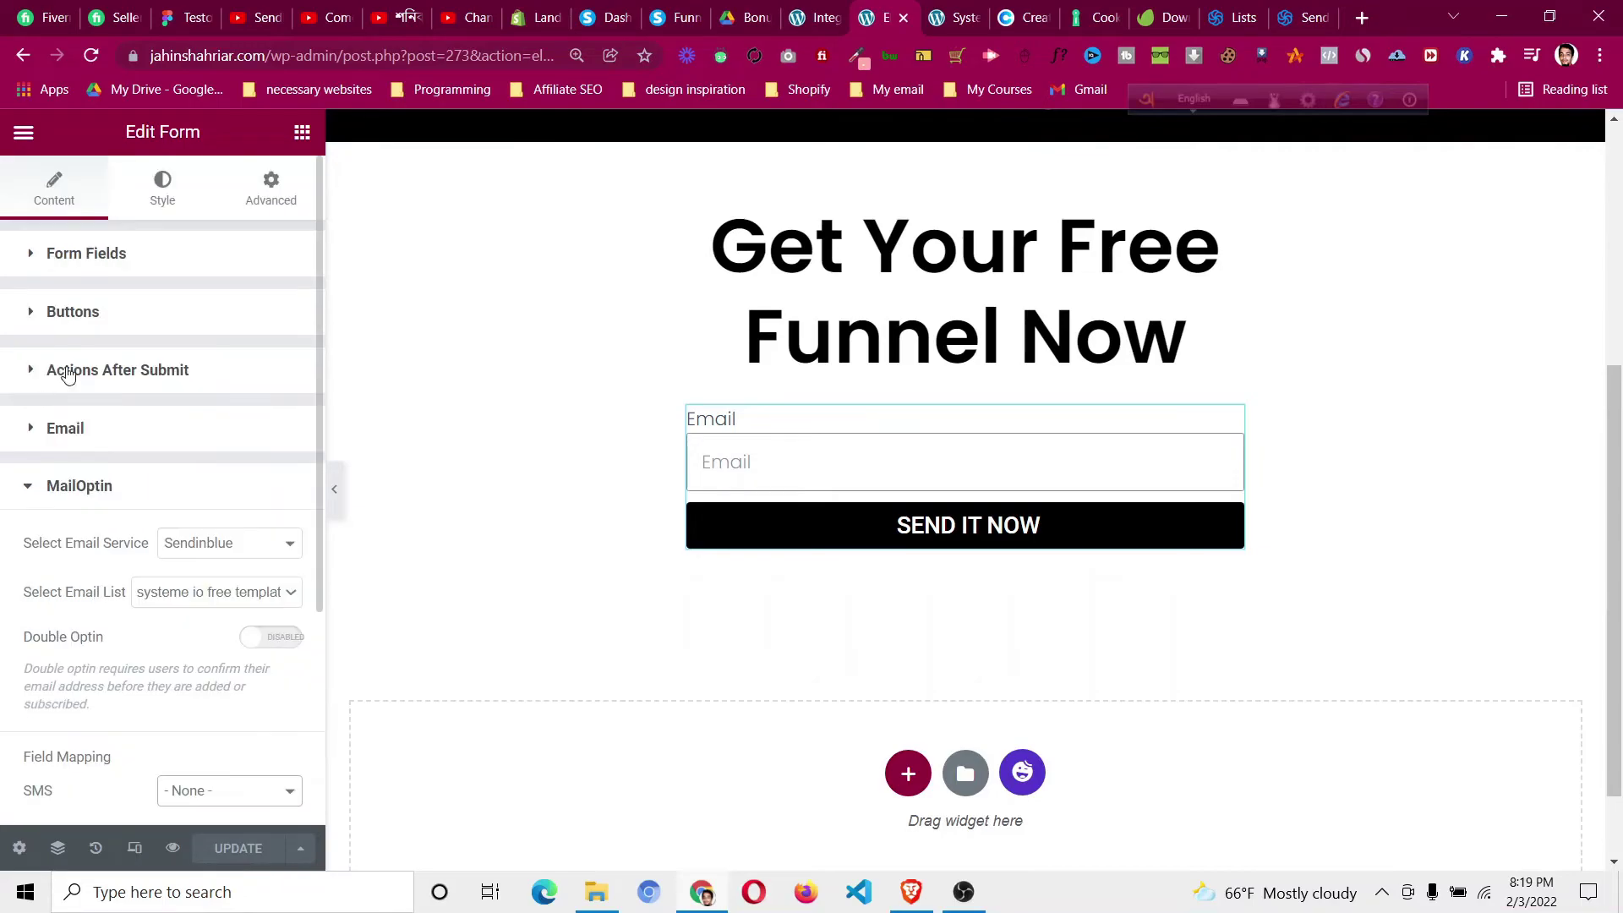
left_click(93, 256)
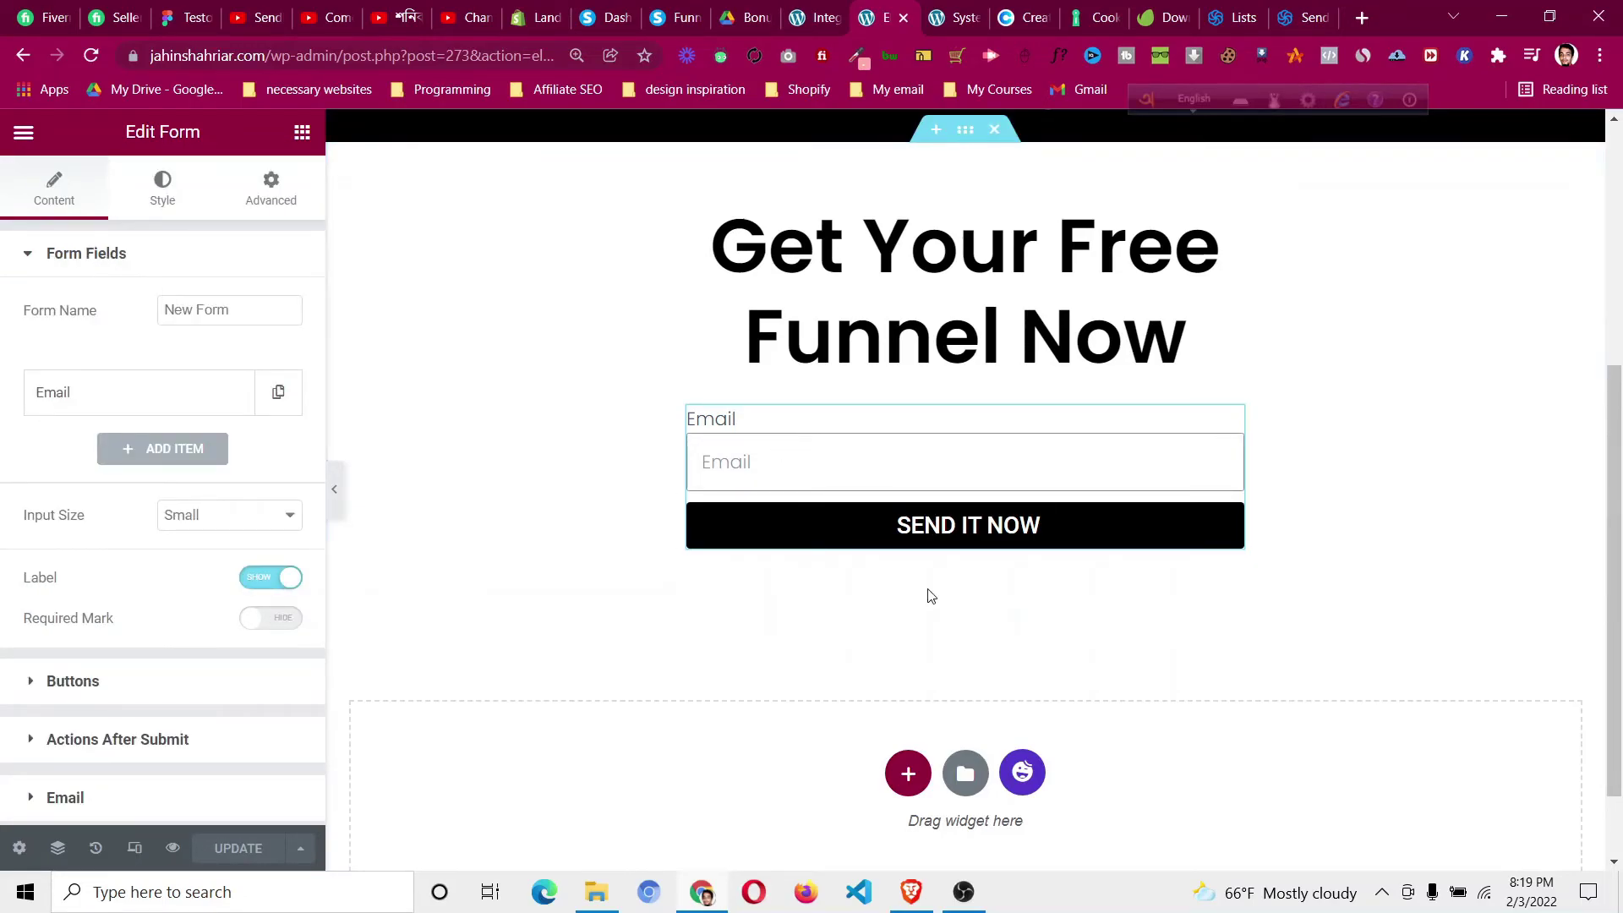
left_click(985, 12)
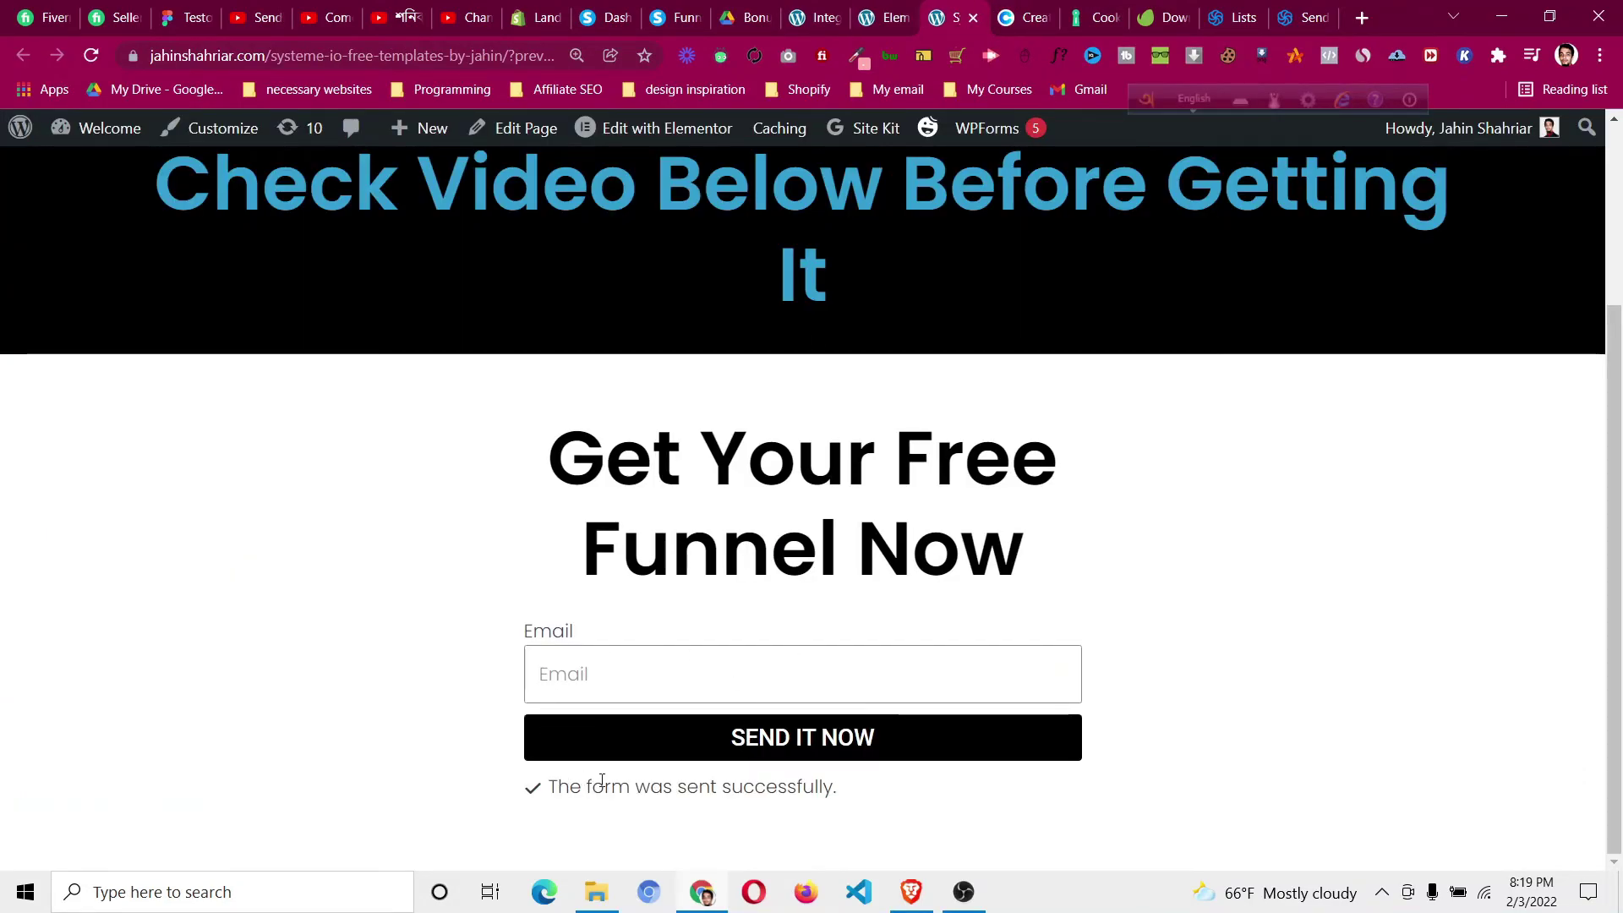
- Confirm in Sendinblue Lists that 'systeme io free template' now shows 1 contact
left_click(1234, 15)
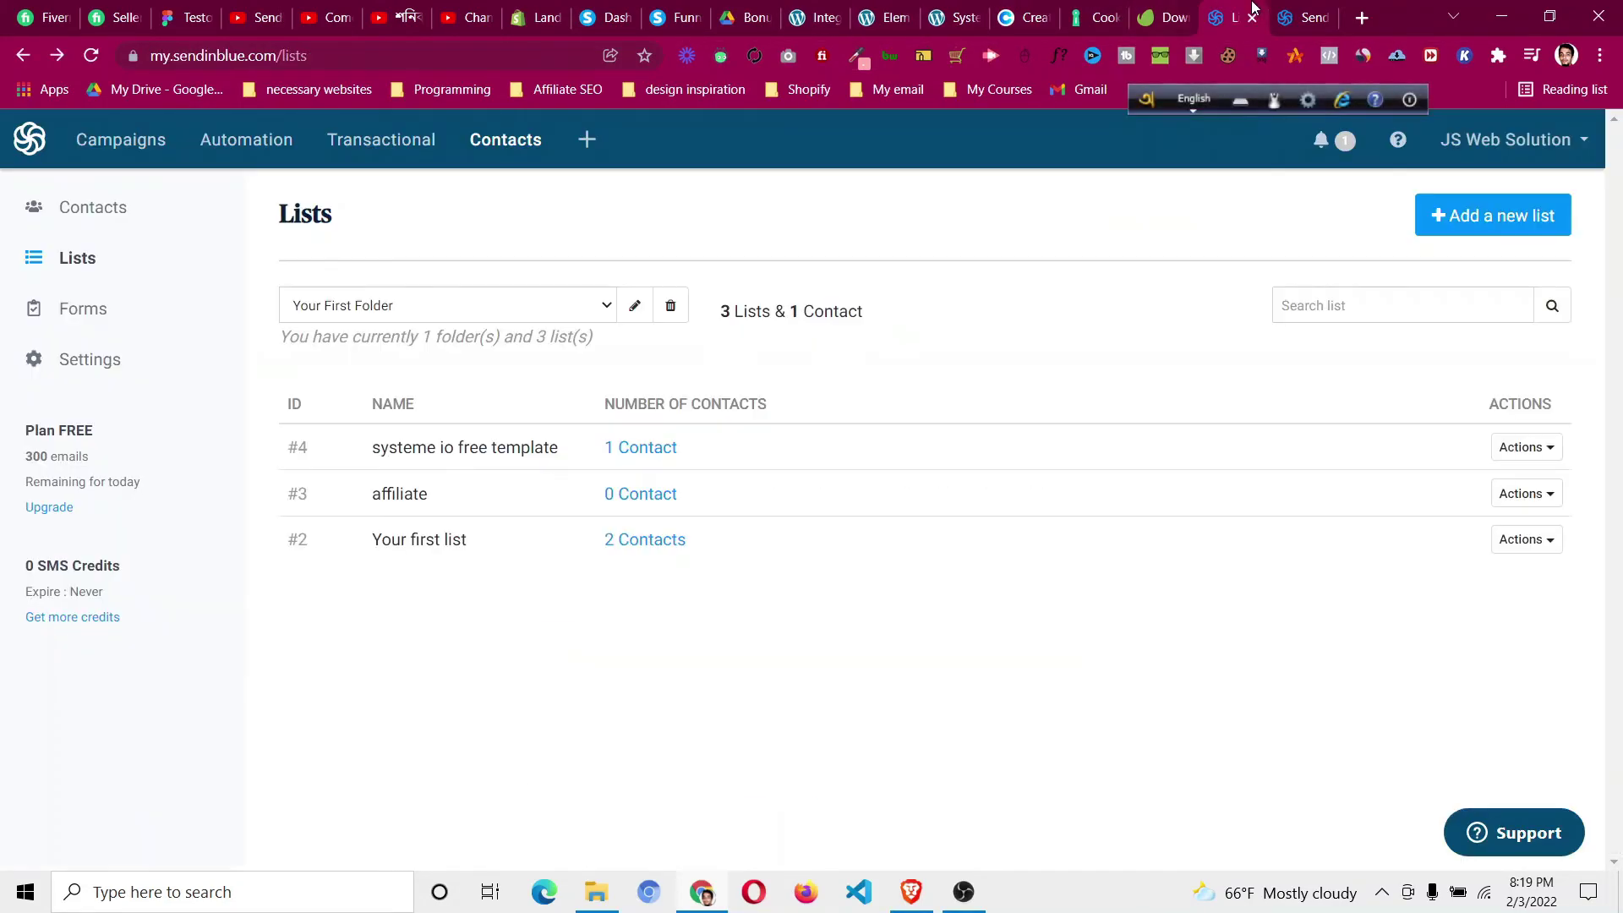